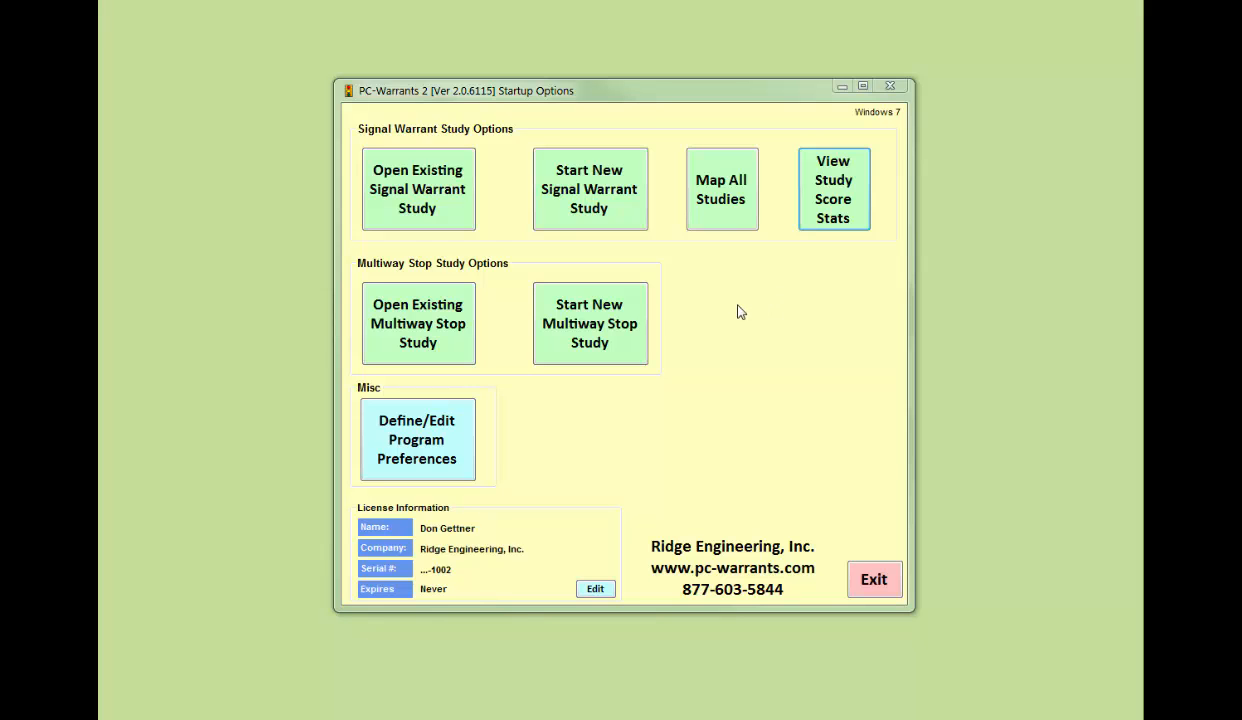
{"action": "left_click", "coordinate": [870, 580]}
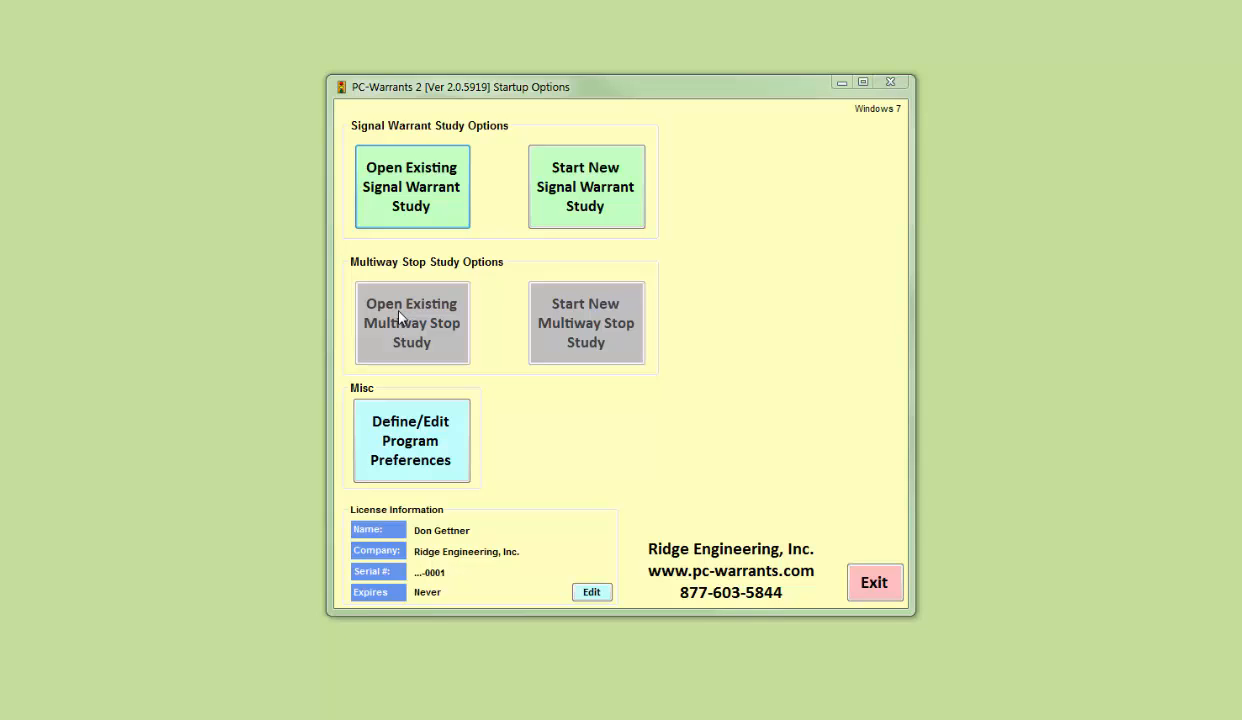
{"action": "left_click", "coordinate": [577, 450]}
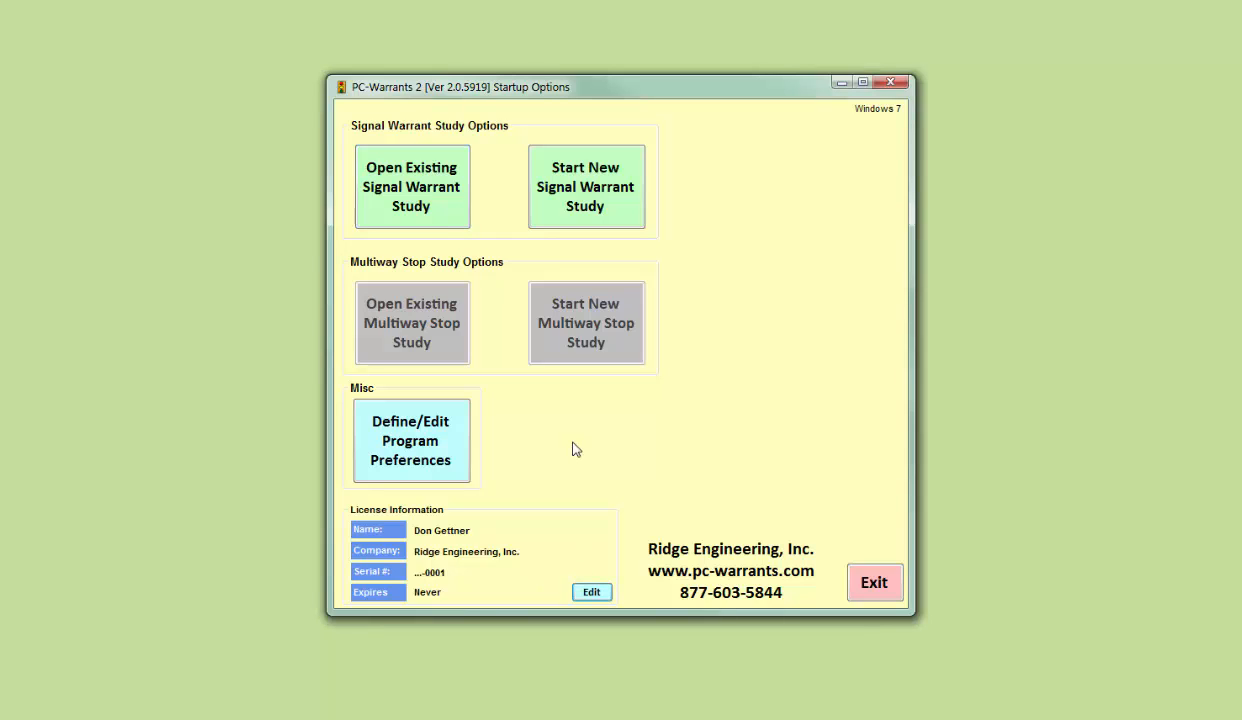
Step: Review the program preferences for signal warrants, multiway stops, and paths, reports and miscellaneous options, and accept them
{"action": "left_click", "coordinate": [409, 449]}
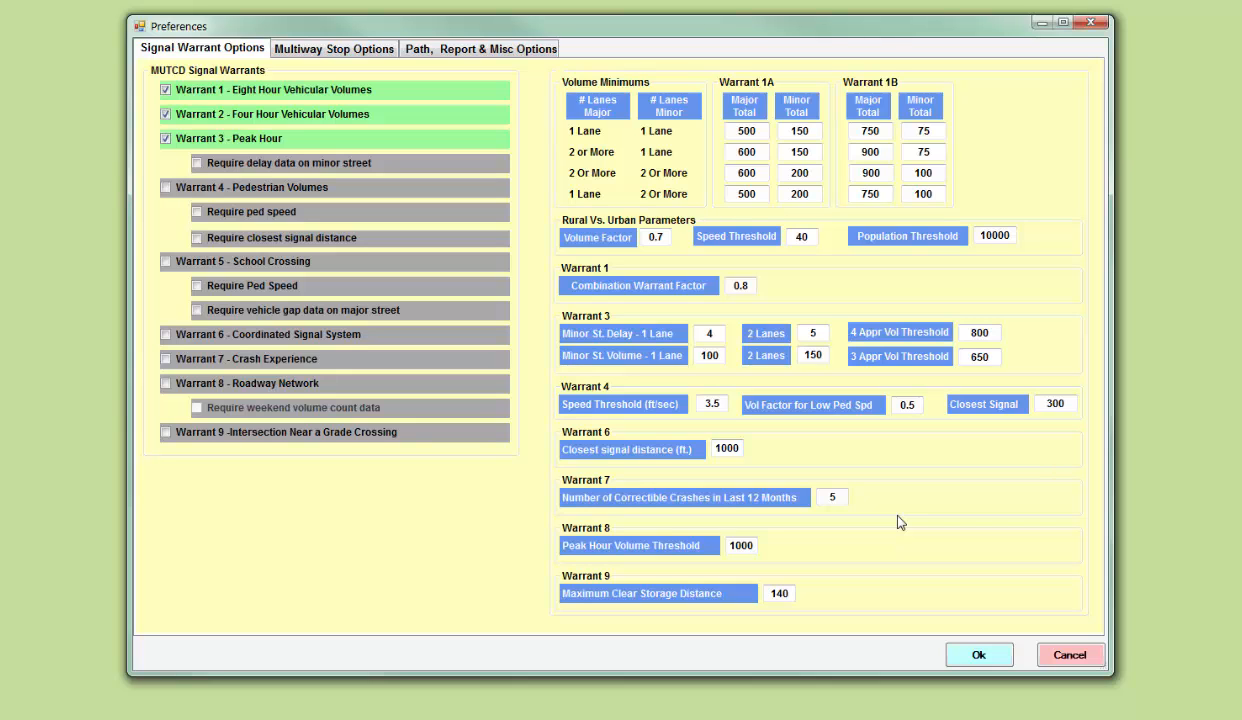
{"action": "left_click", "coordinate": [341, 53]}
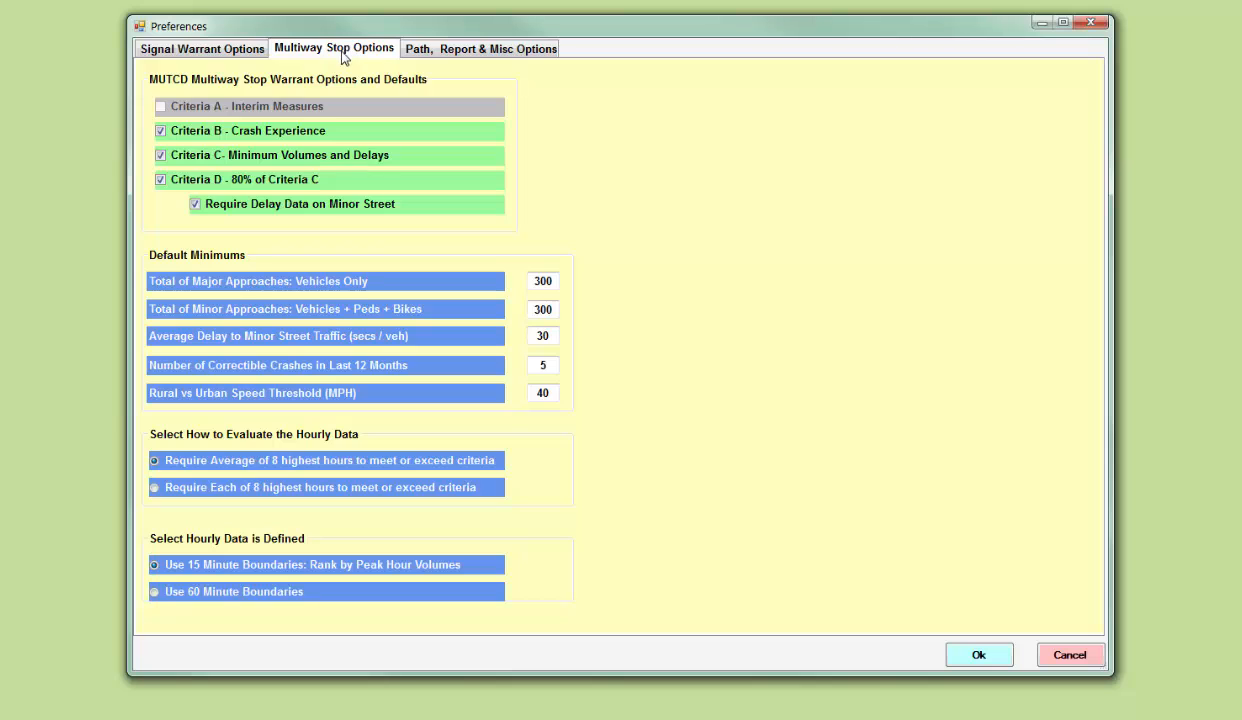
{"action": "left_click", "coordinate": [470, 52]}
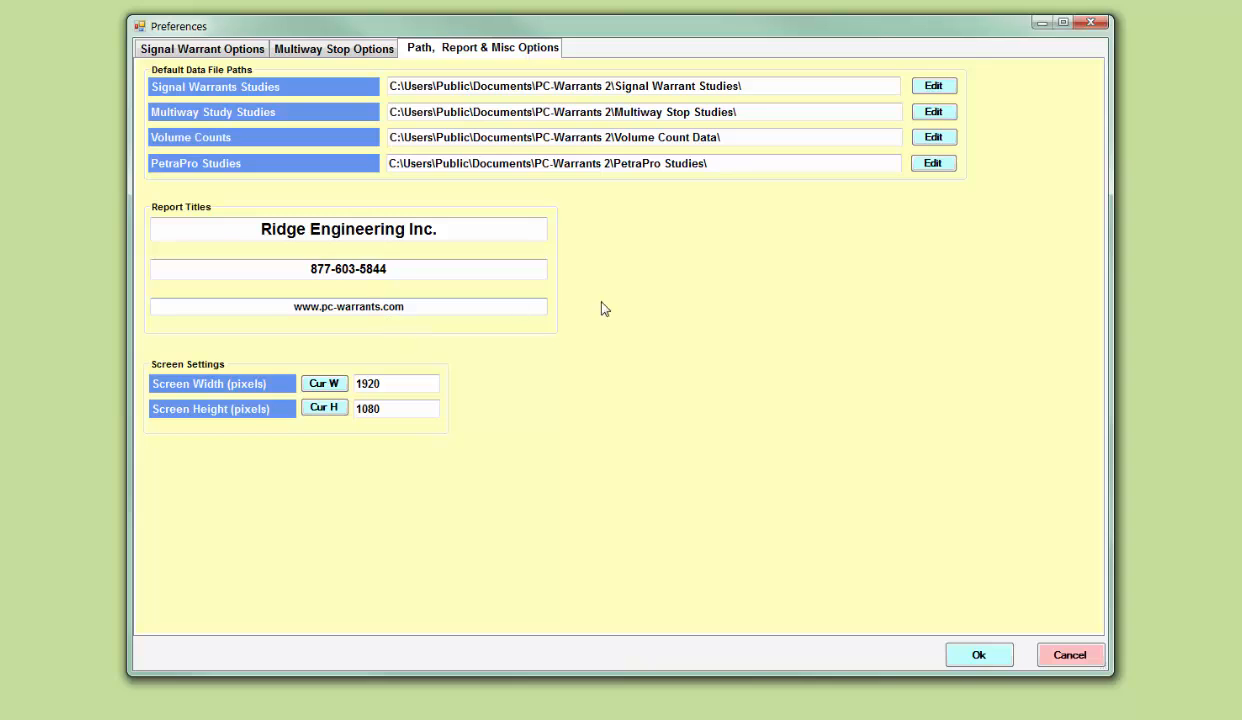
{"action": "left_click", "coordinate": [958, 656]}
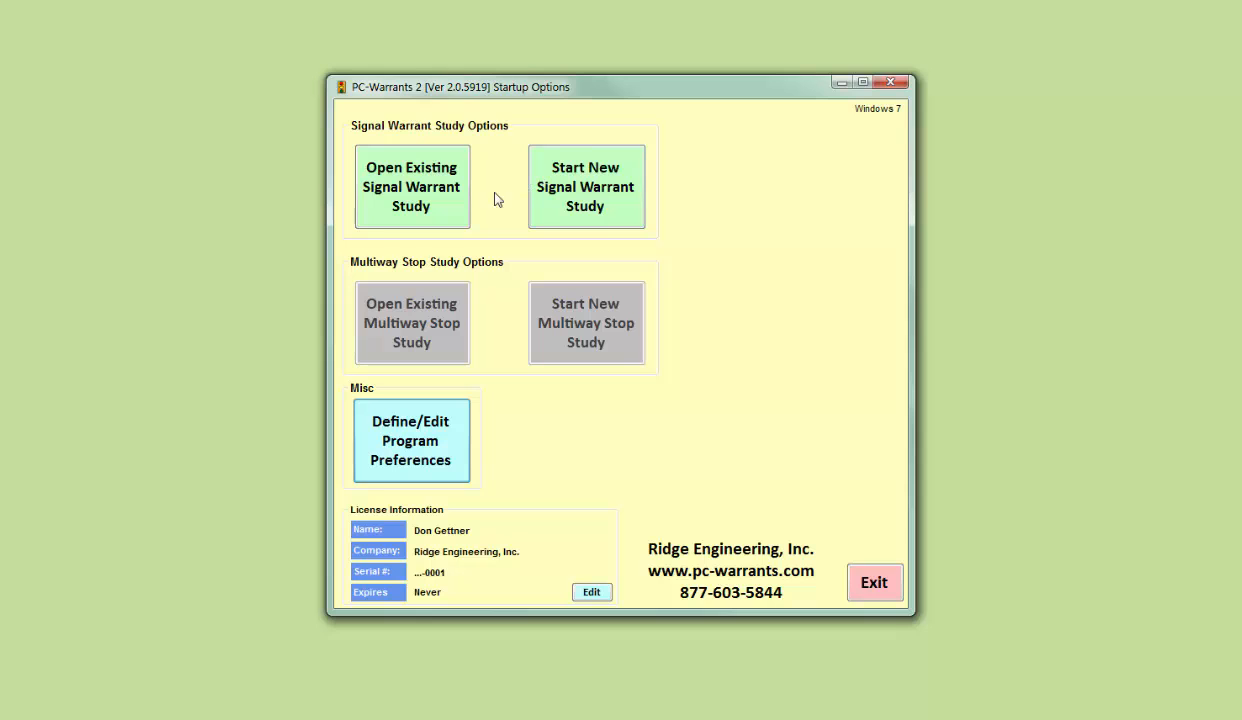
Step: Open the existing signal warrant study Demo1-Peds and set its print date to today's date
{"action": "left_click", "coordinate": [396, 196]}
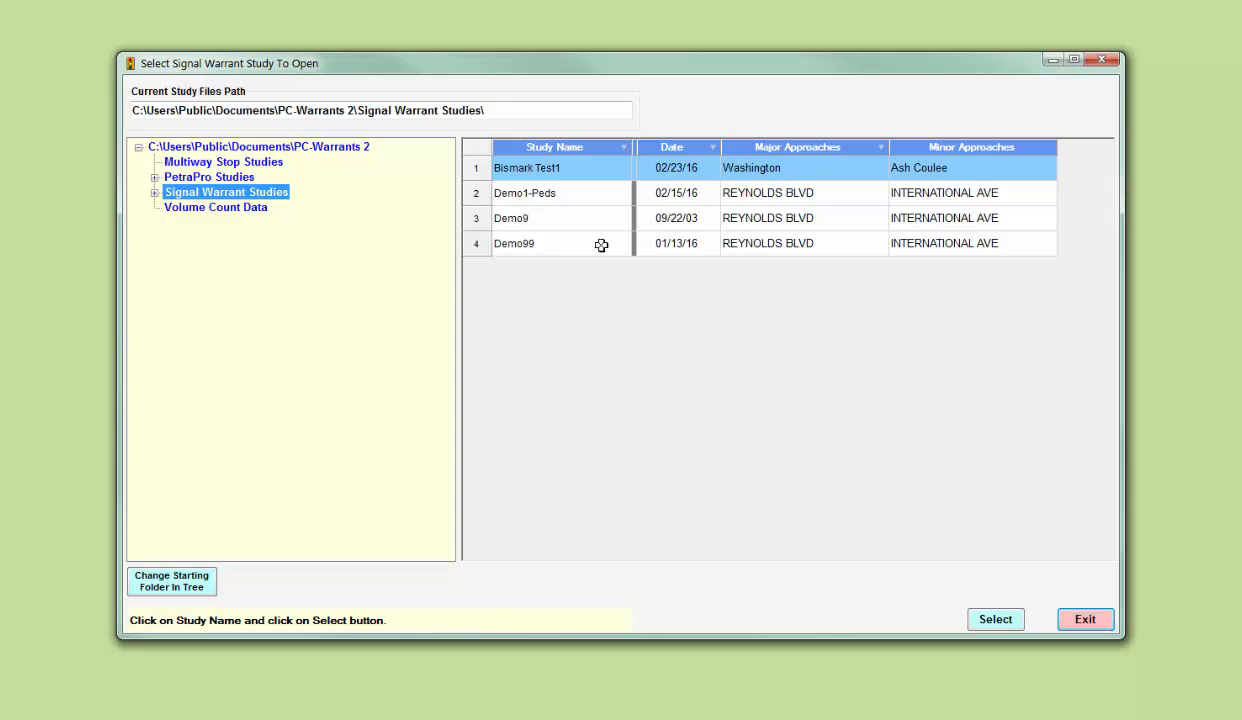
{"action": "left_click", "coordinate": [547, 193]}
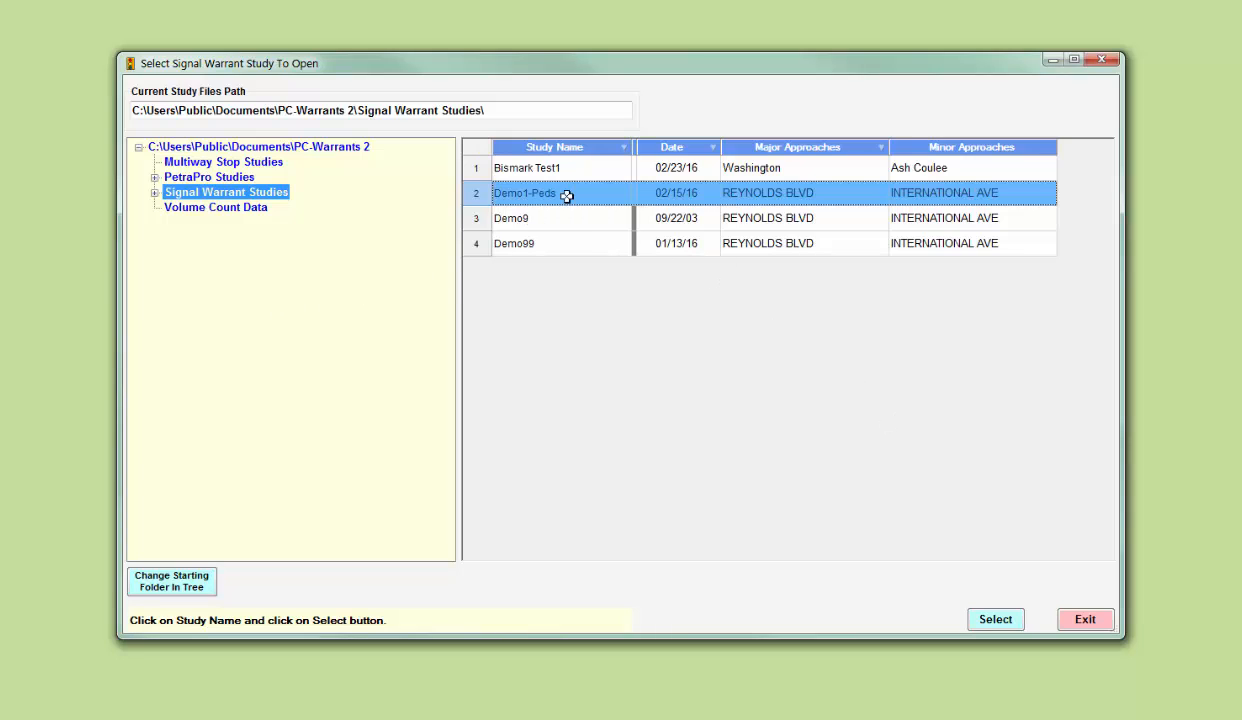
{"action": "left_click", "coordinate": [972, 614]}
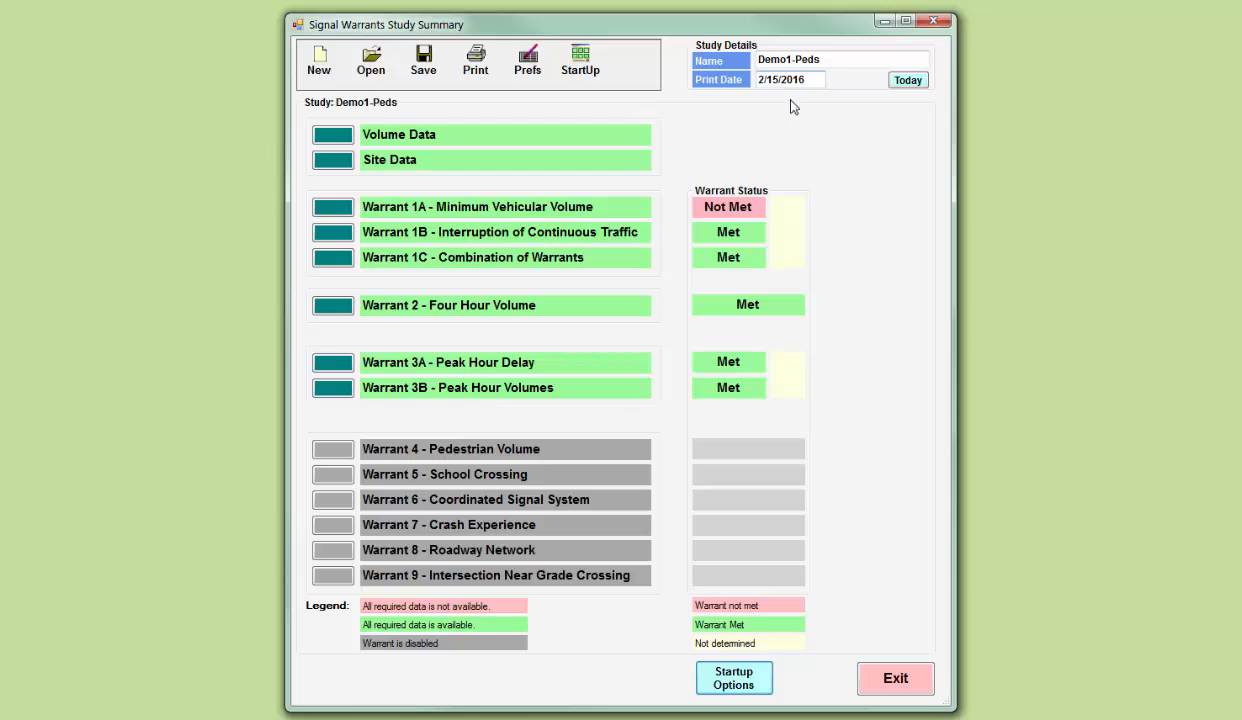
{"action": "left_click", "coordinate": [908, 81]}
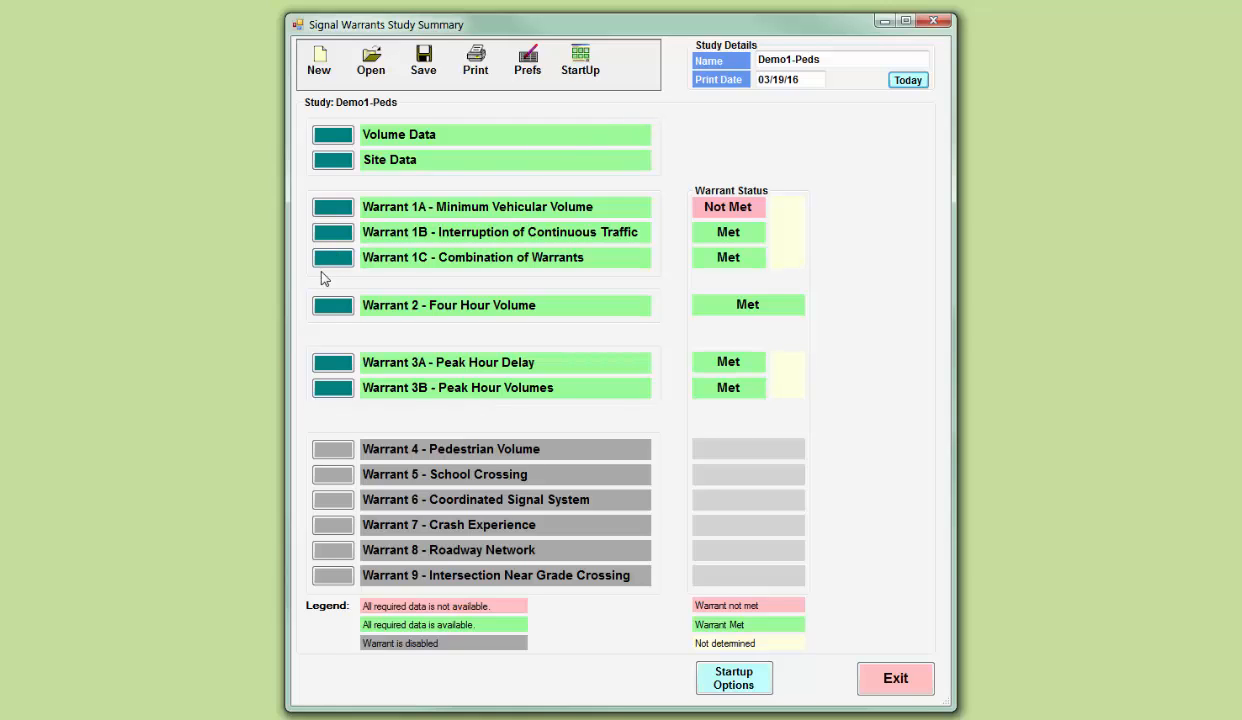
Step: Open the study's volume data and show only the approach totals and hour totals
{"action": "left_click", "coordinate": [331, 137]}
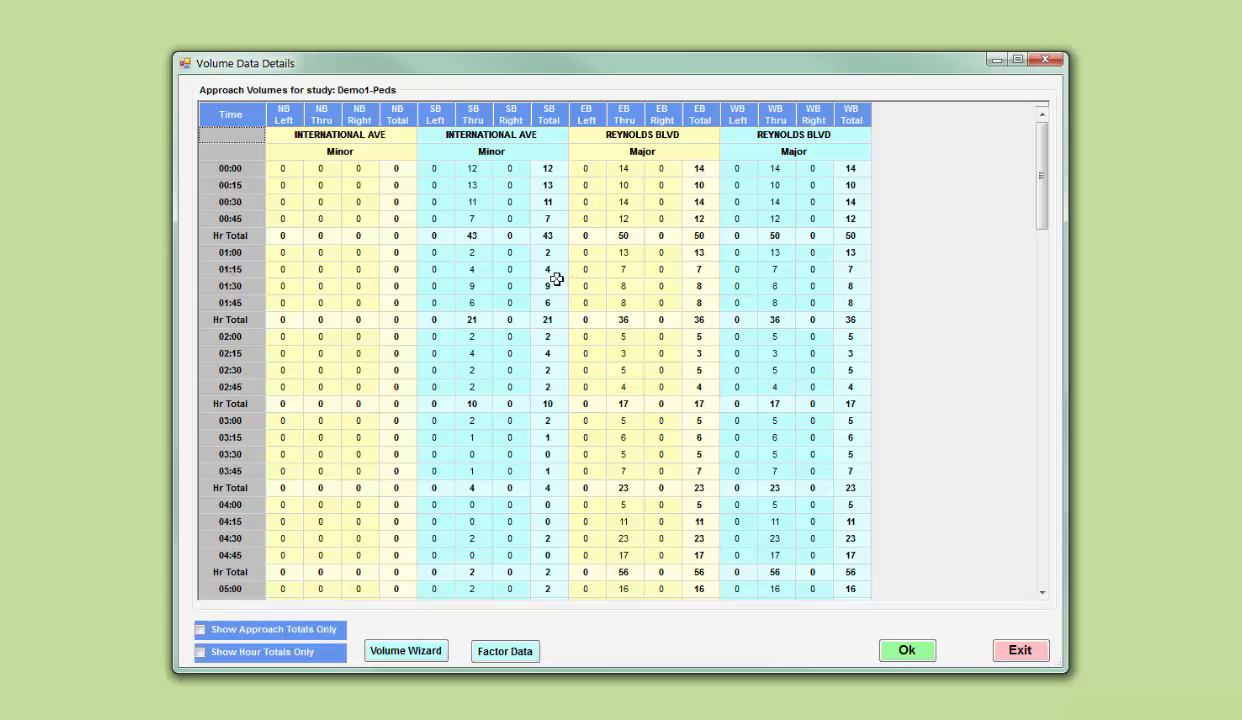
{"action": "left_click", "coordinate": [200, 630]}
{"action": "left_click", "coordinate": [200, 652]}
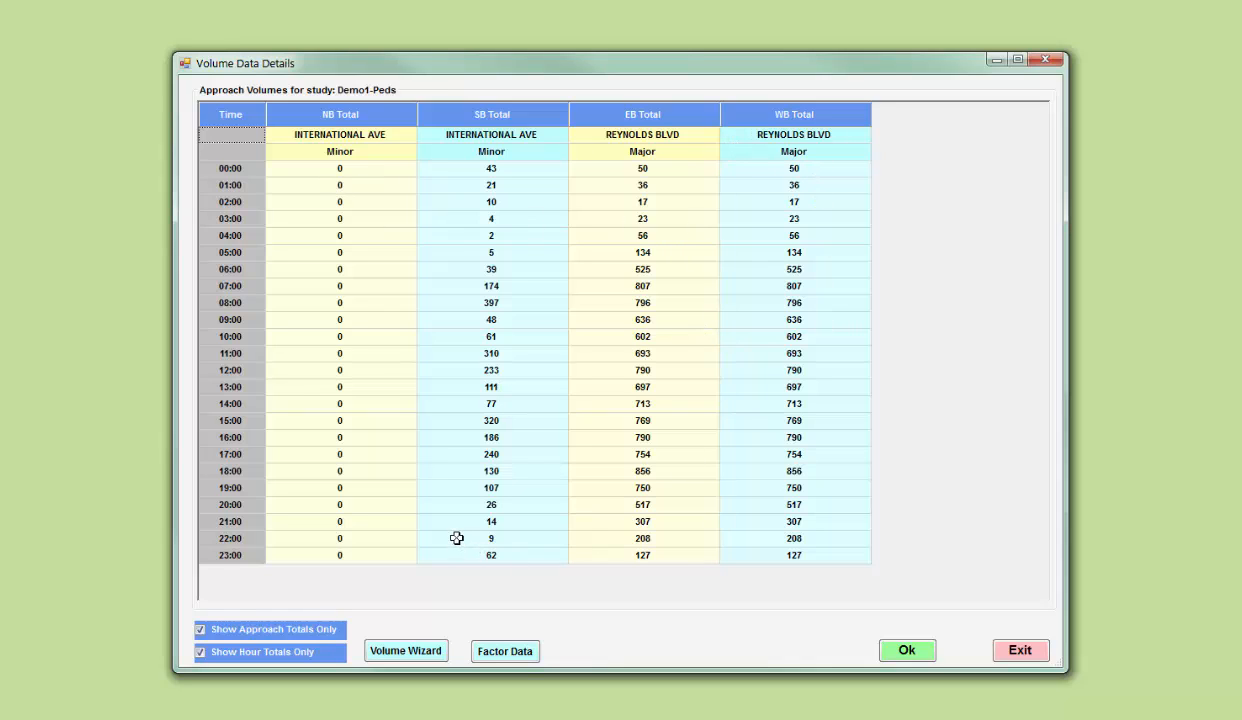
Step: Review the volume data adjustment factors, keep them as they are, and return to the study summary
{"action": "left_click", "coordinate": [514, 653]}
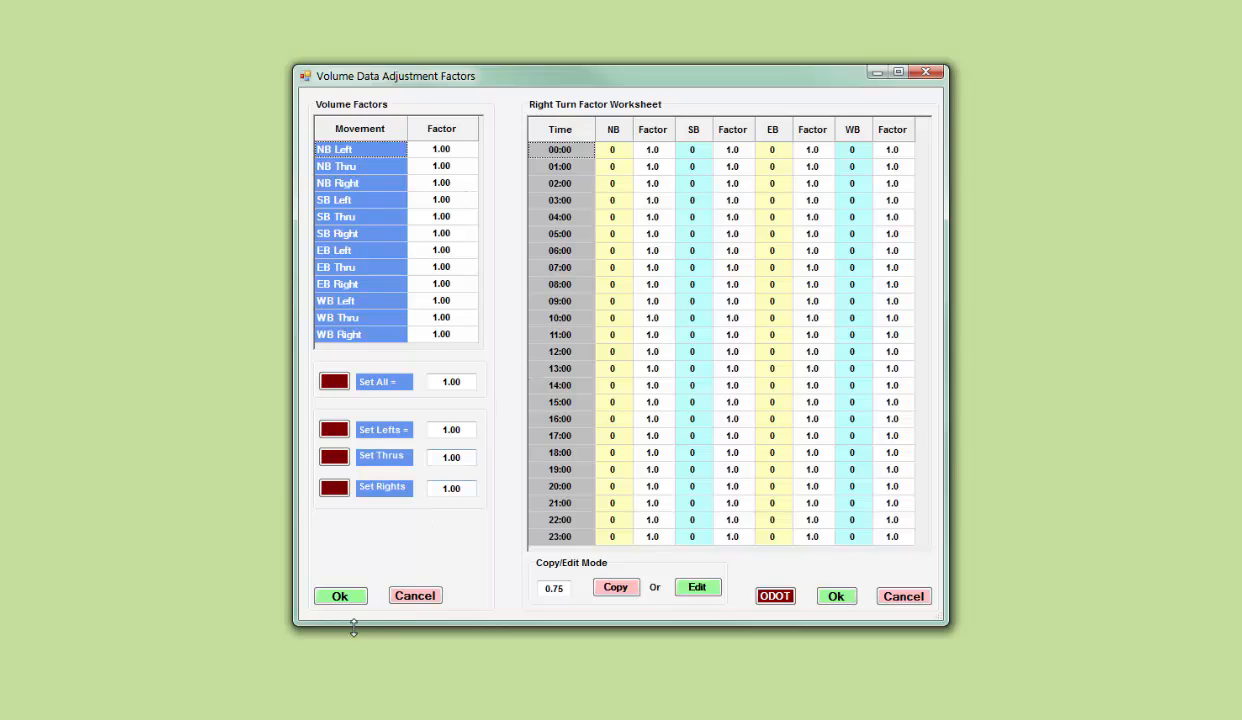
{"action": "left_click", "coordinate": [340, 596]}
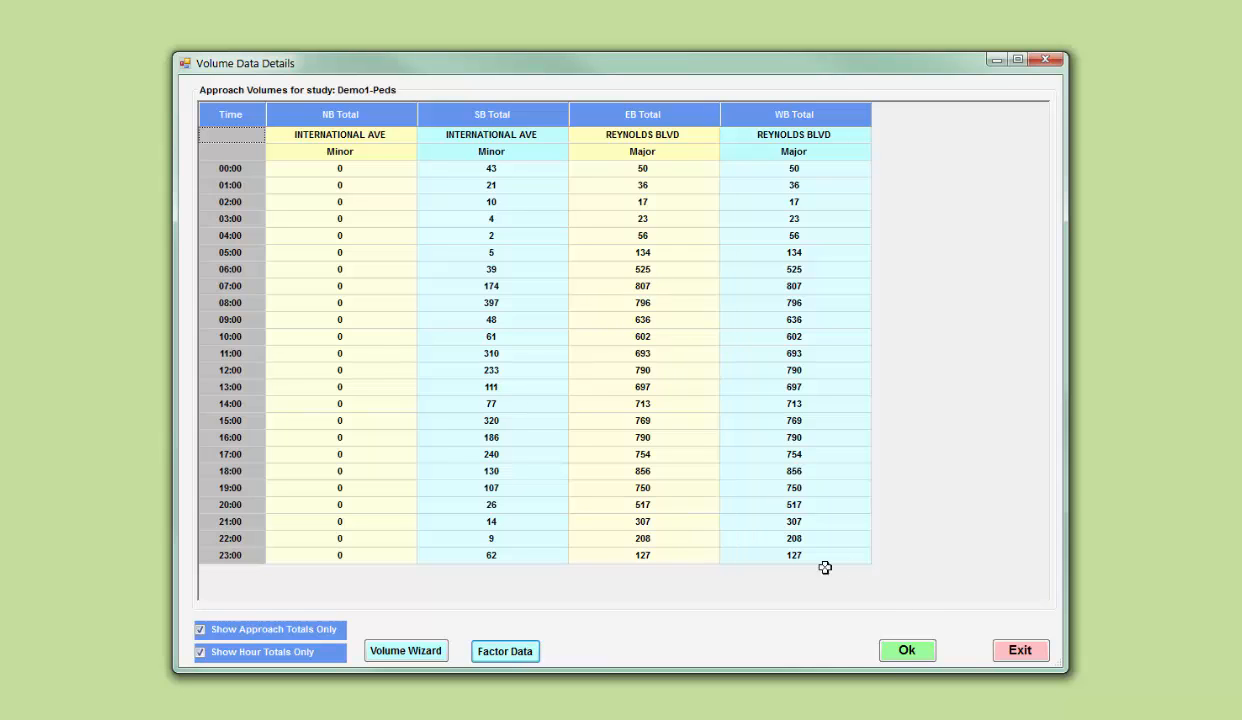
{"action": "left_click", "coordinate": [907, 652]}
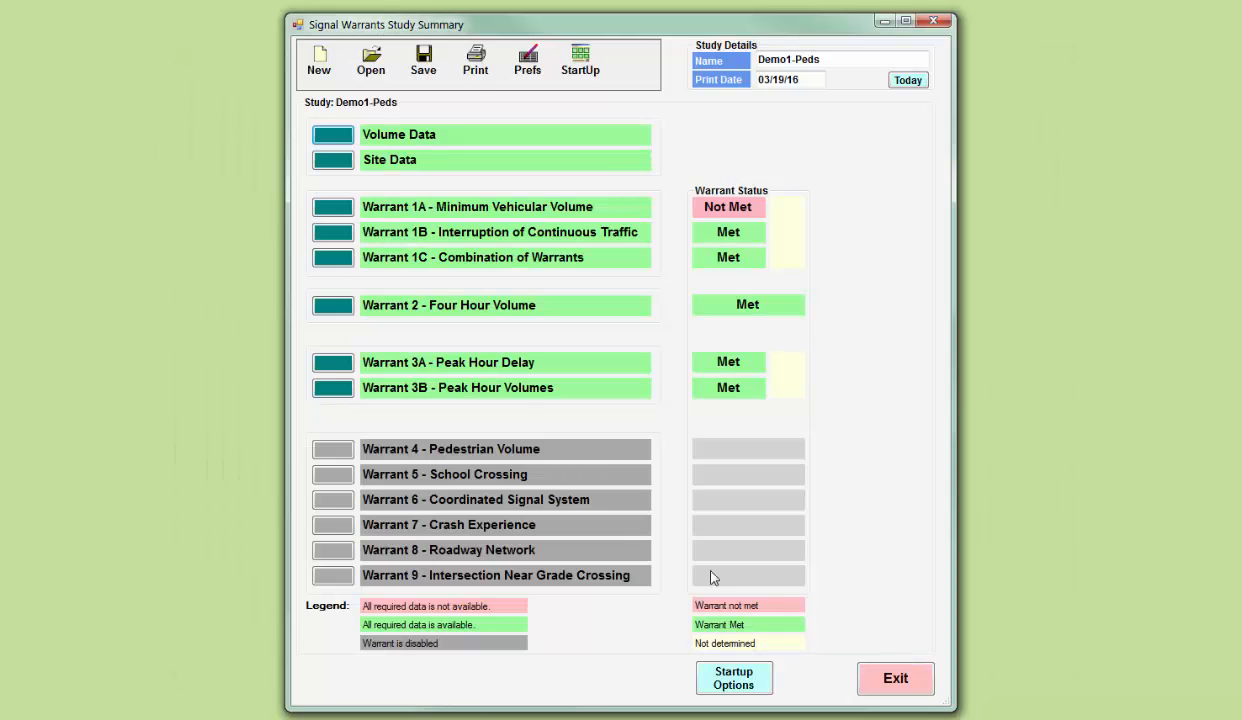
Step: In the site data, enable Warrant 7 - Crash Experience and try 7 and 3 as the number of correctible accidents
{"action": "left_click", "coordinate": [338, 160]}
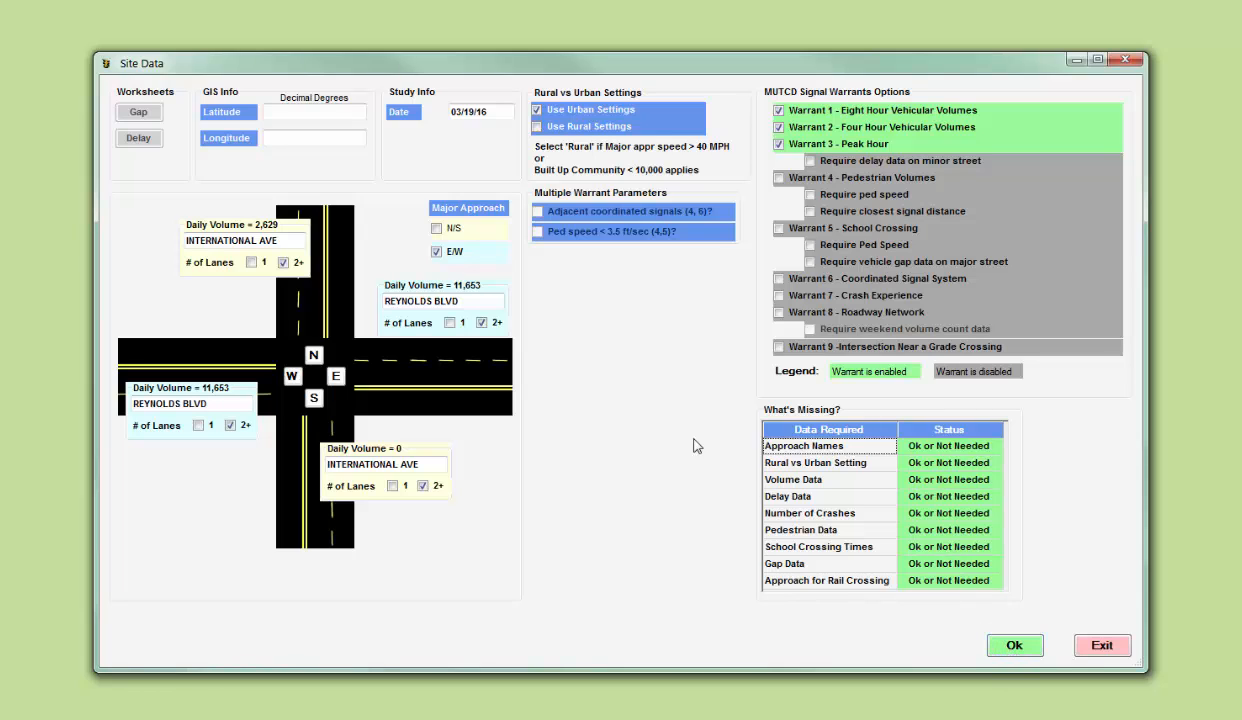
{"action": "left_click", "coordinate": [779, 296]}
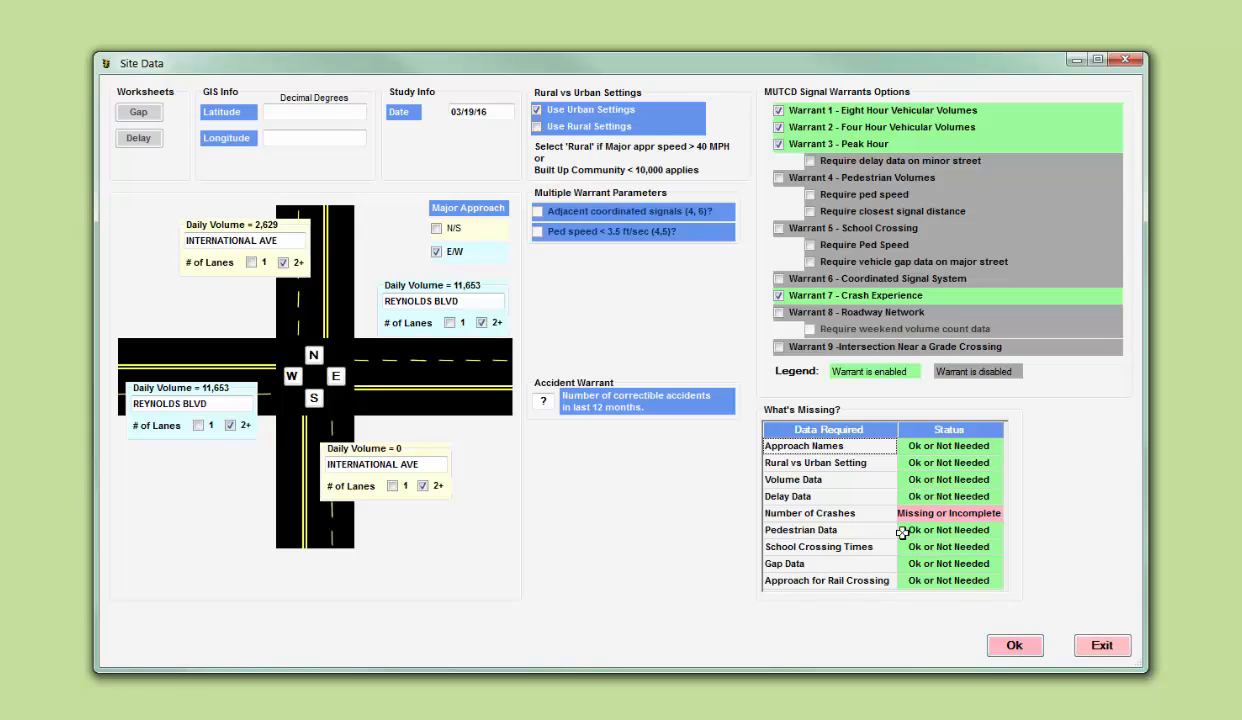
{"action": "left_click", "coordinate": [542, 399]}
{"action": "type", "text": "7"}
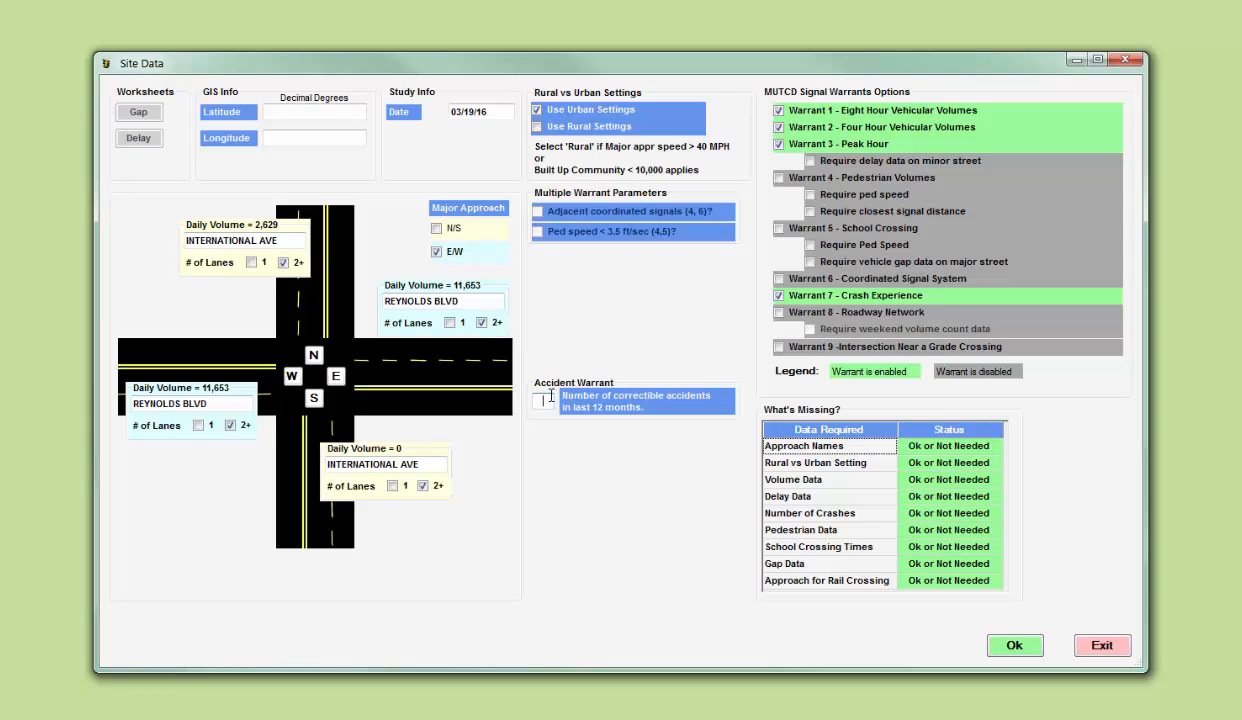
{"action": "type", "text": "3"}
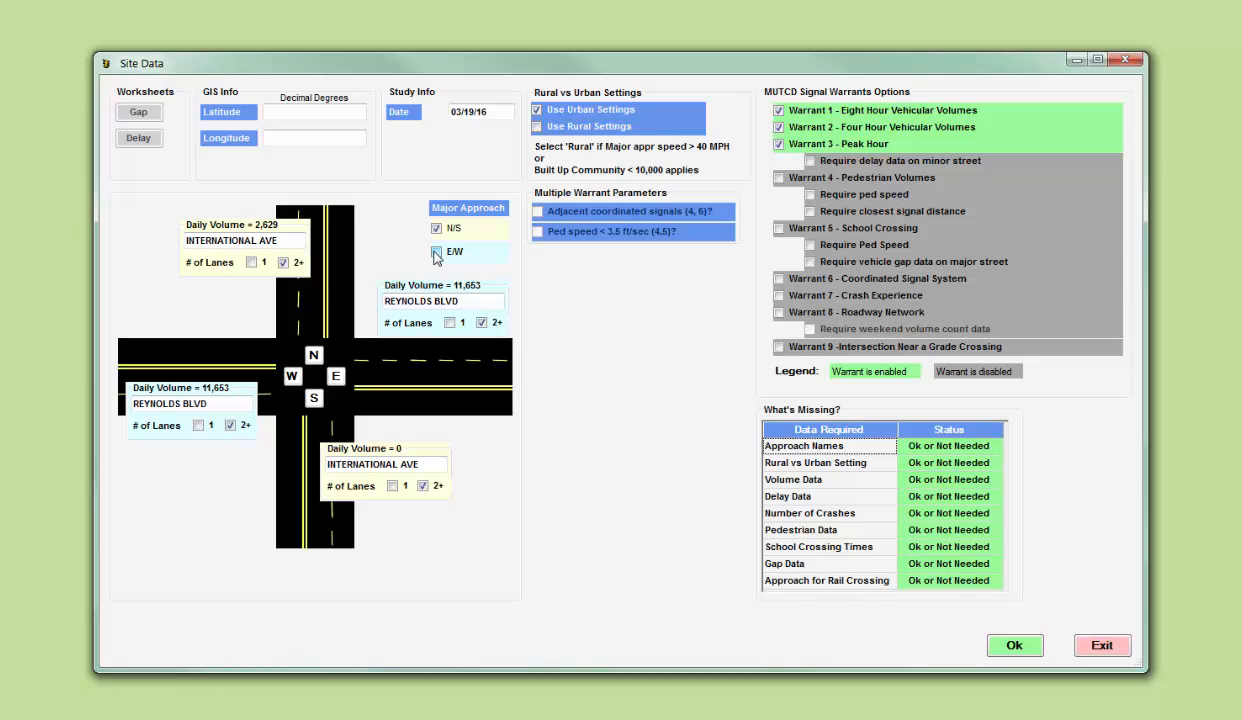
Step: Try N/S as the major approach in the site data, and remove and restore the intersection's south leg
{"action": "left_click", "coordinate": [436, 253]}
{"action": "left_click", "coordinate": [435, 229]}
{"action": "left_click", "coordinate": [314, 399]}
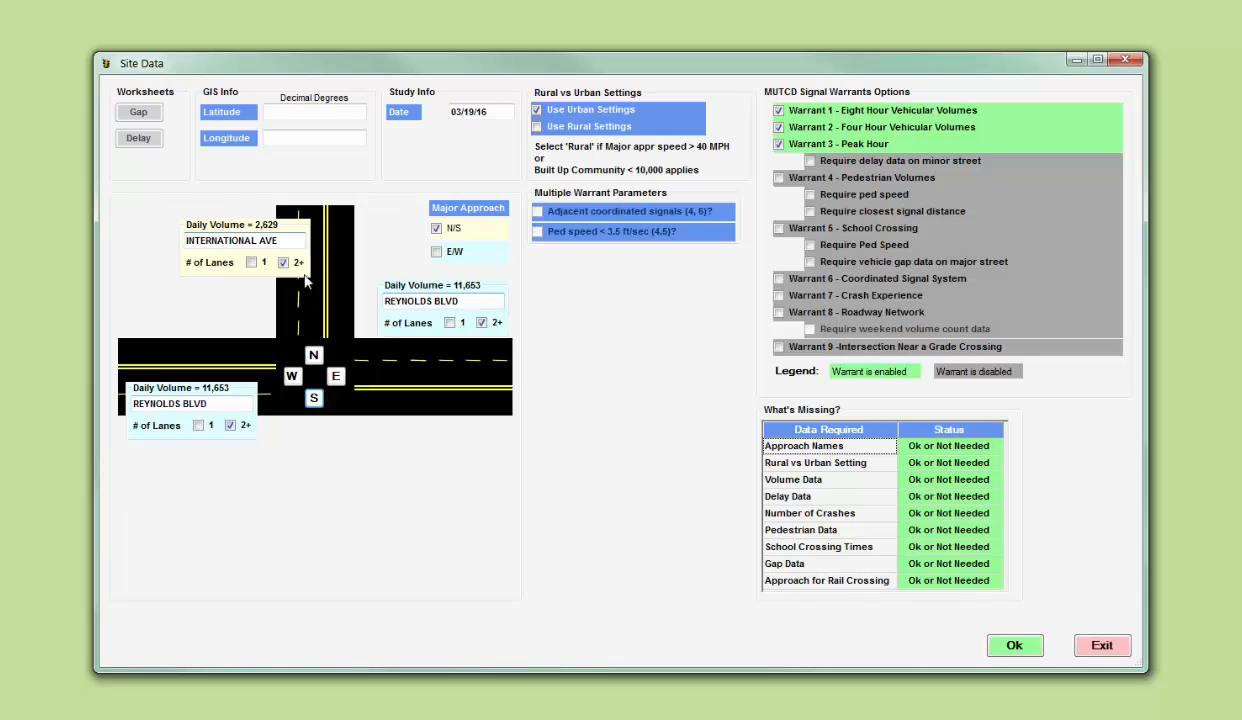
{"action": "left_click", "coordinate": [314, 399]}
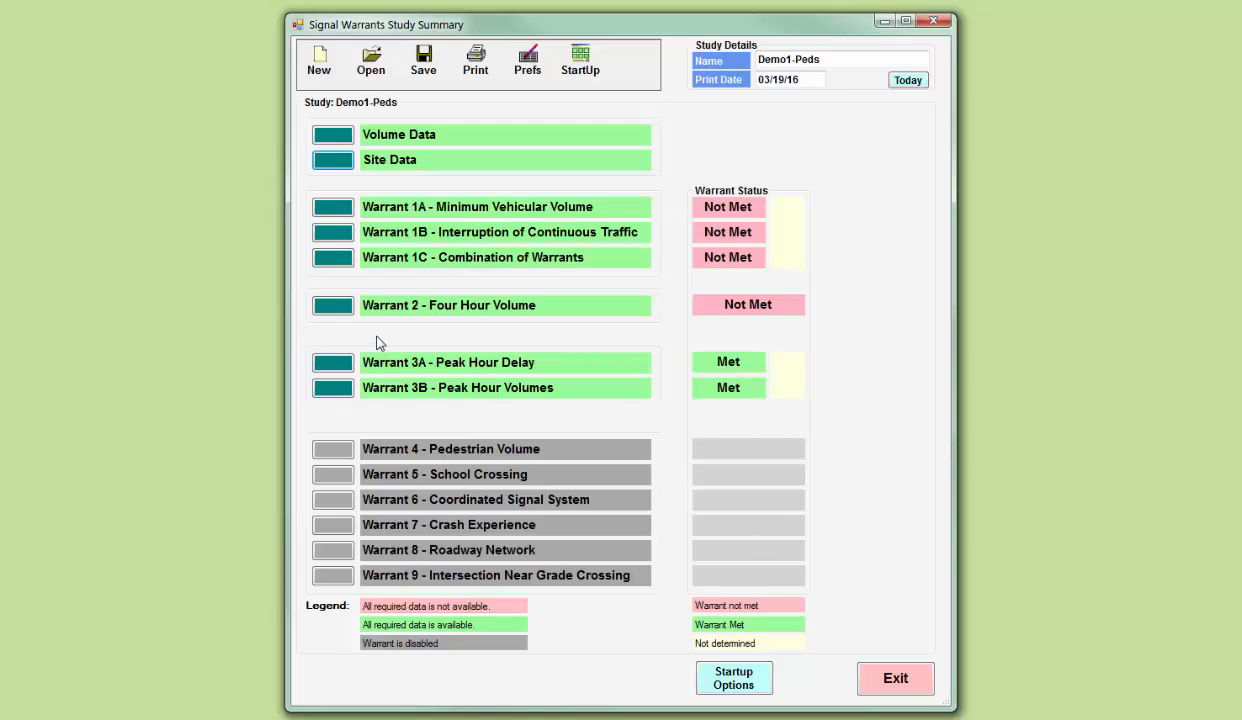
Step: Examine Warrant 1A for International Ave as the major road, comparing its requirements with and without rural settings
{"action": "left_click", "coordinate": [331, 209]}
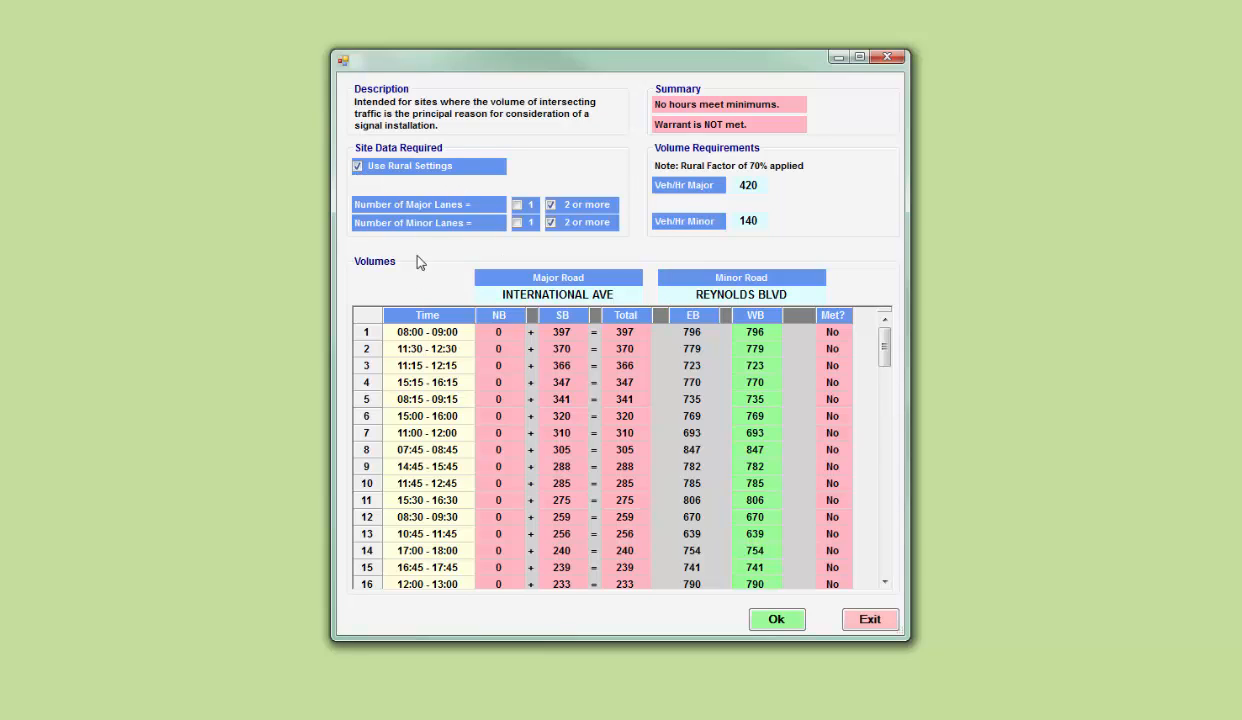
{"action": "left_click", "coordinate": [358, 167]}
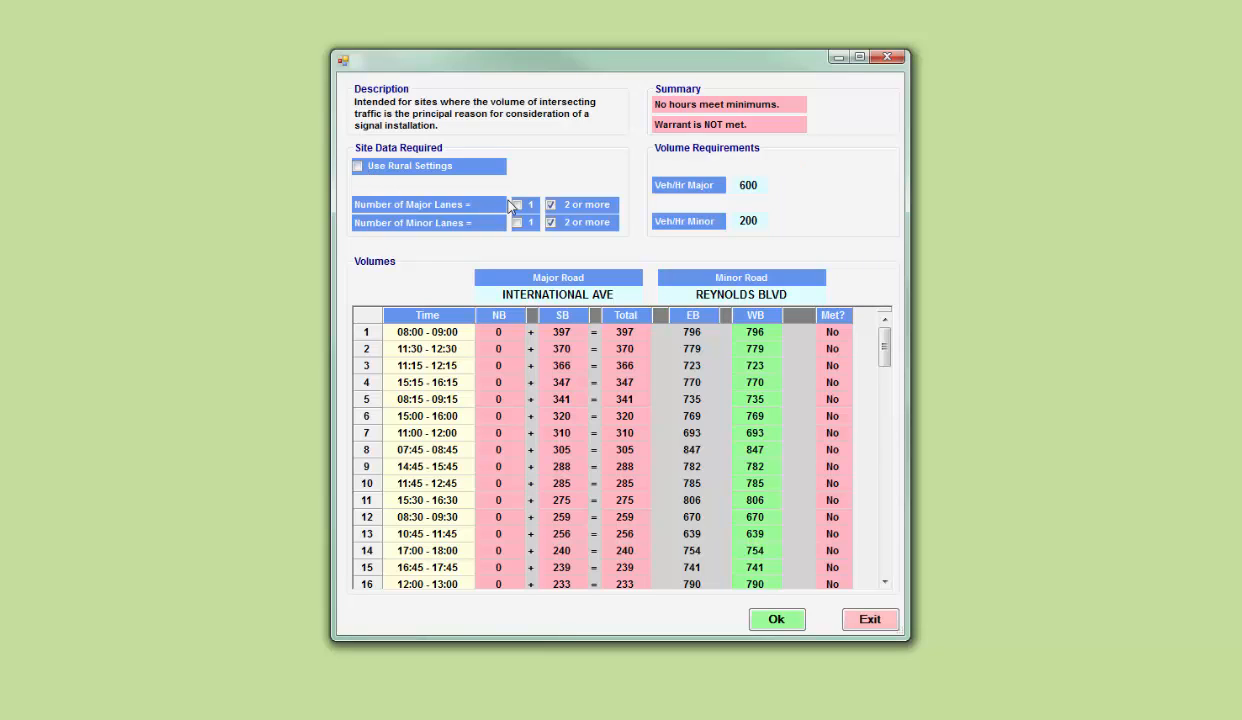
{"action": "left_click", "coordinate": [358, 167]}
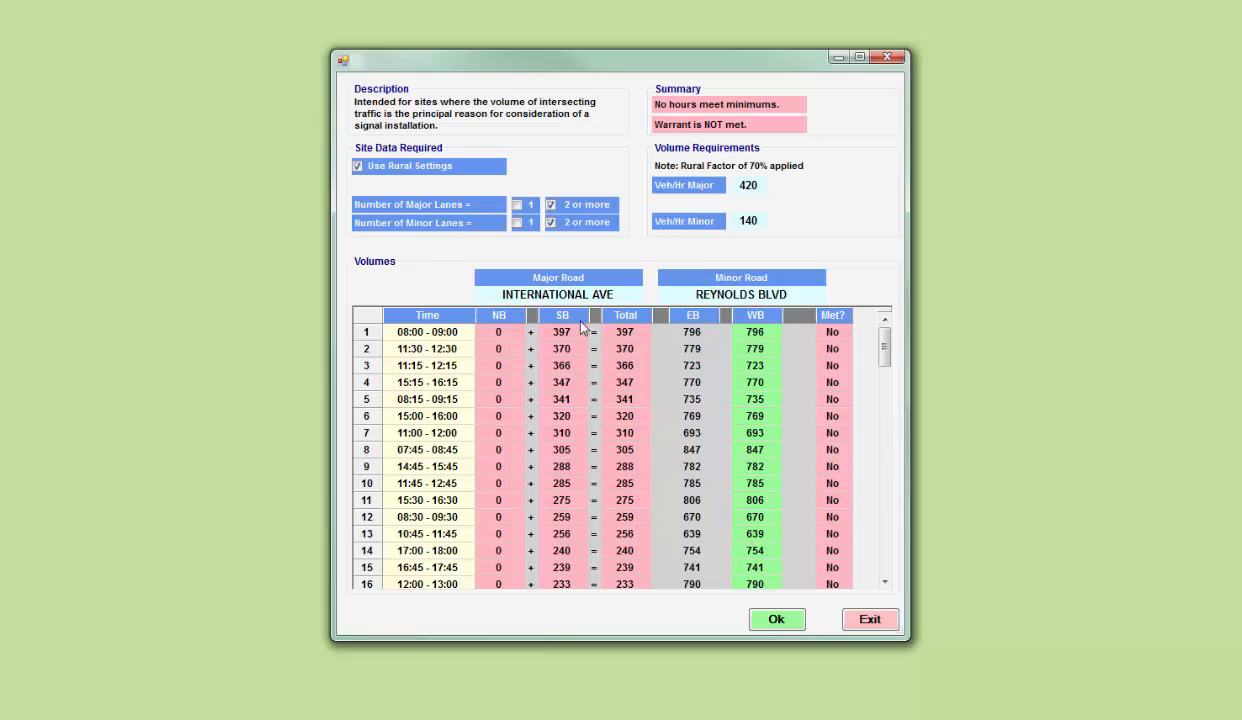
{"action": "left_click", "coordinate": [778, 619]}
Step: Set the major approach to E/W in the site data and accept the change
{"action": "left_click", "coordinate": [340, 161]}
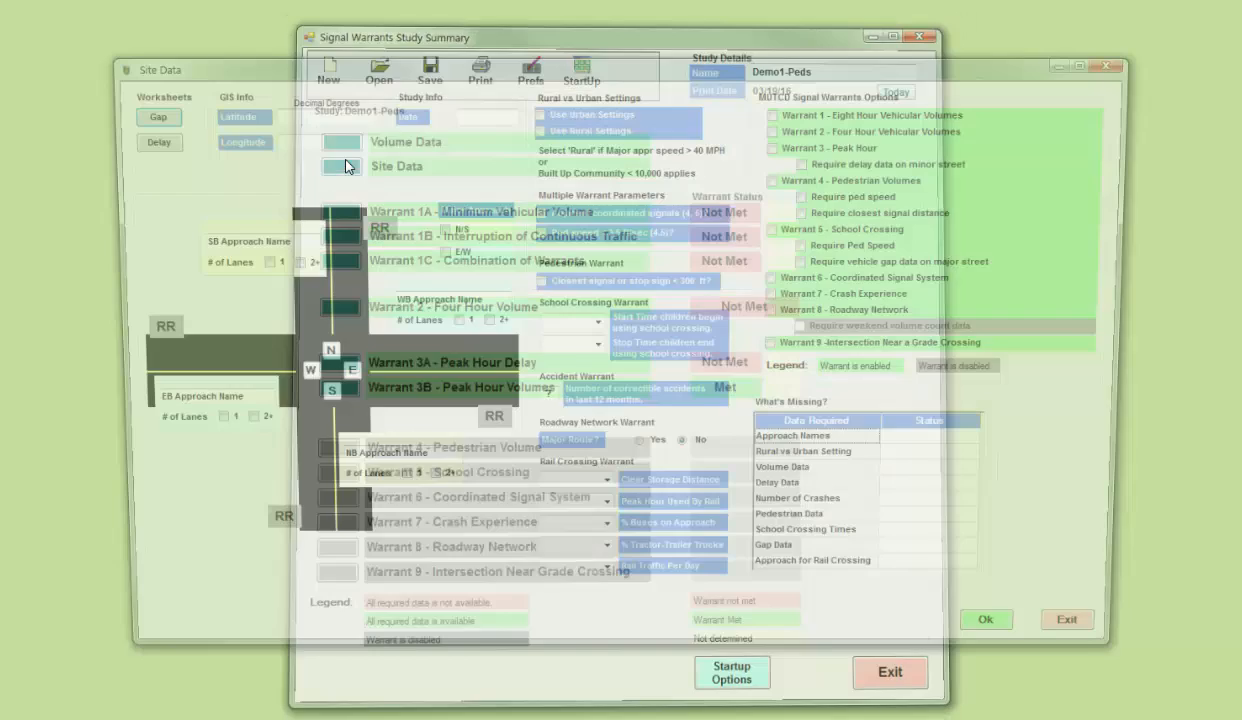
{"action": "left_click", "coordinate": [436, 251]}
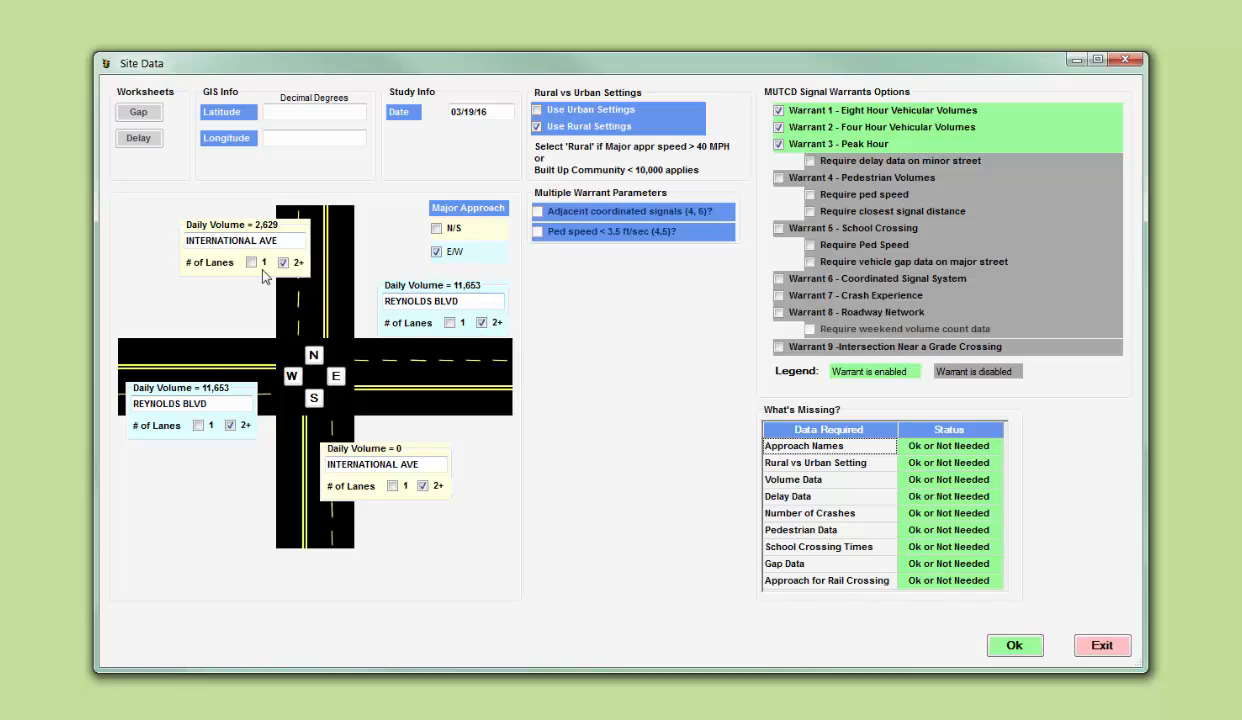
{"action": "left_click", "coordinate": [1005, 645]}
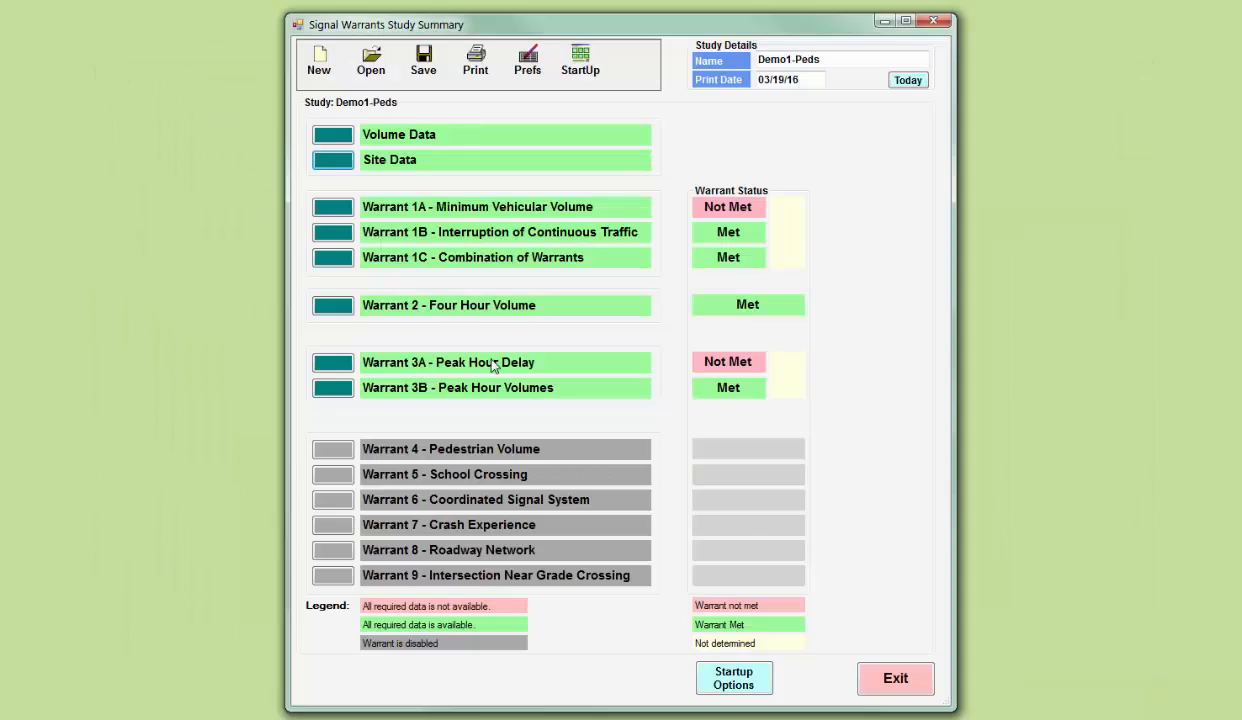
Step: Examine Warrant 1A for Reynolds Blvd as the major road, comparing the hours met with rural settings on and off
{"action": "left_click", "coordinate": [335, 206]}
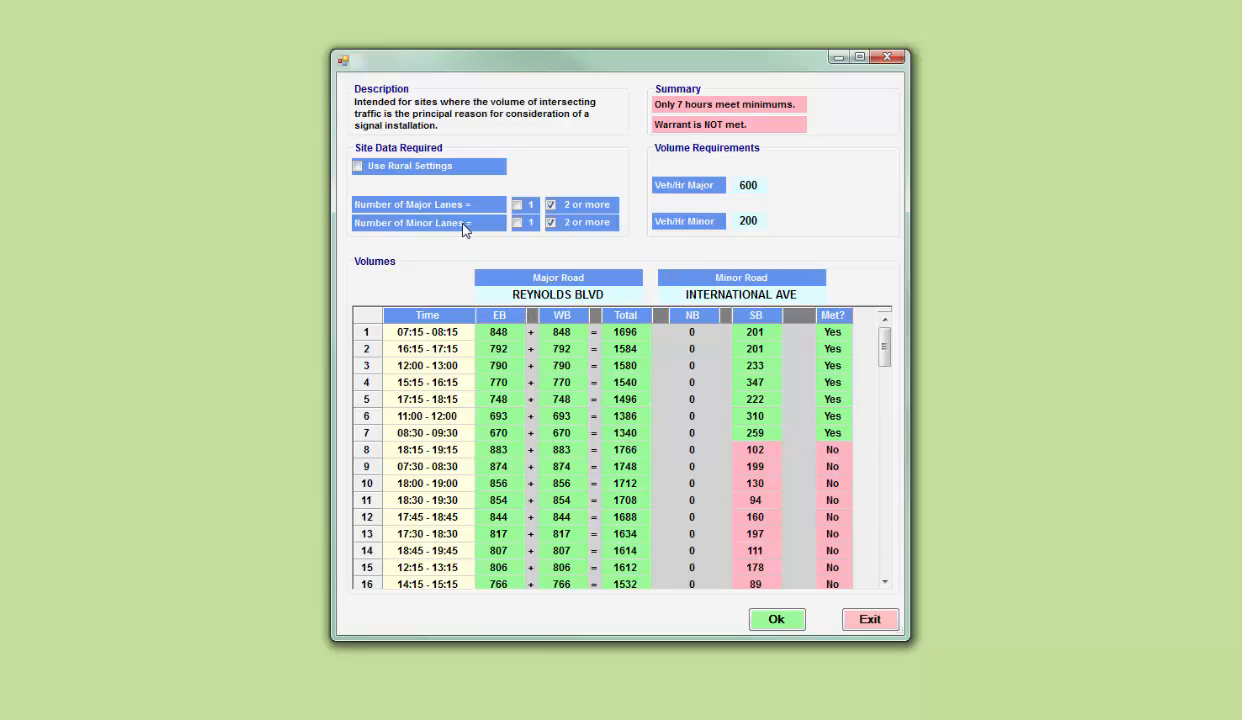
{"action": "left_click", "coordinate": [358, 168]}
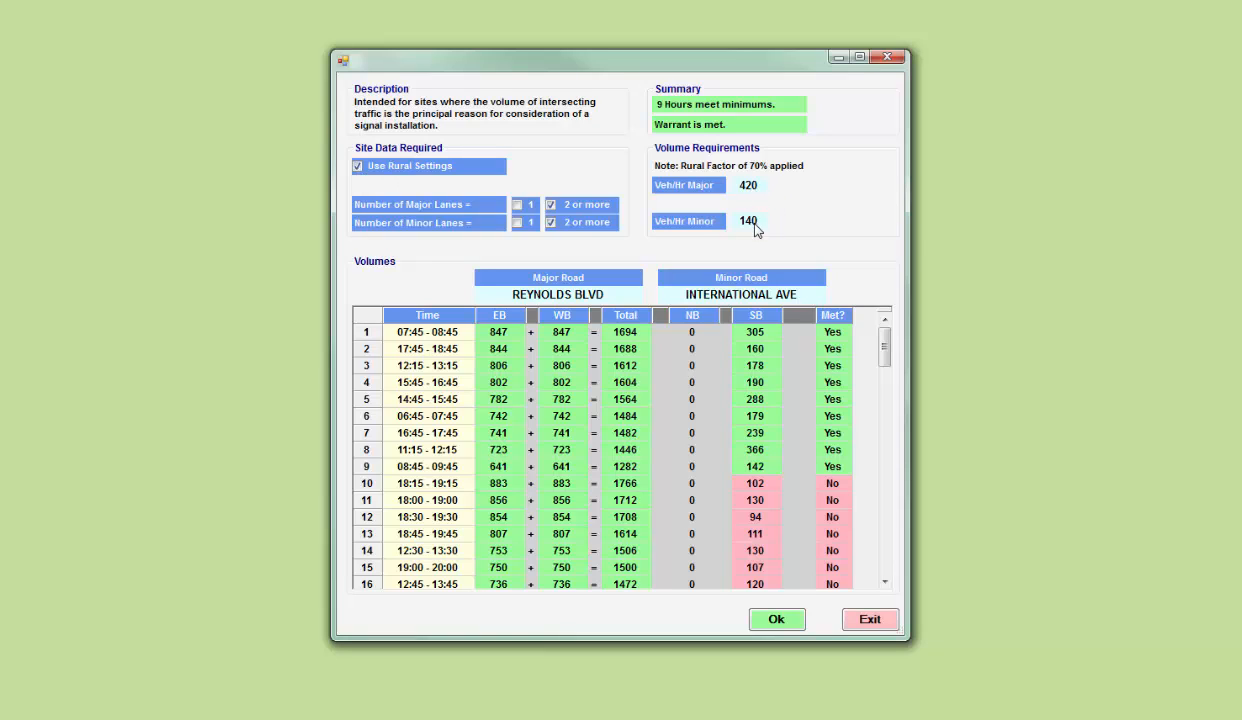
{"action": "left_click", "coordinate": [358, 168]}
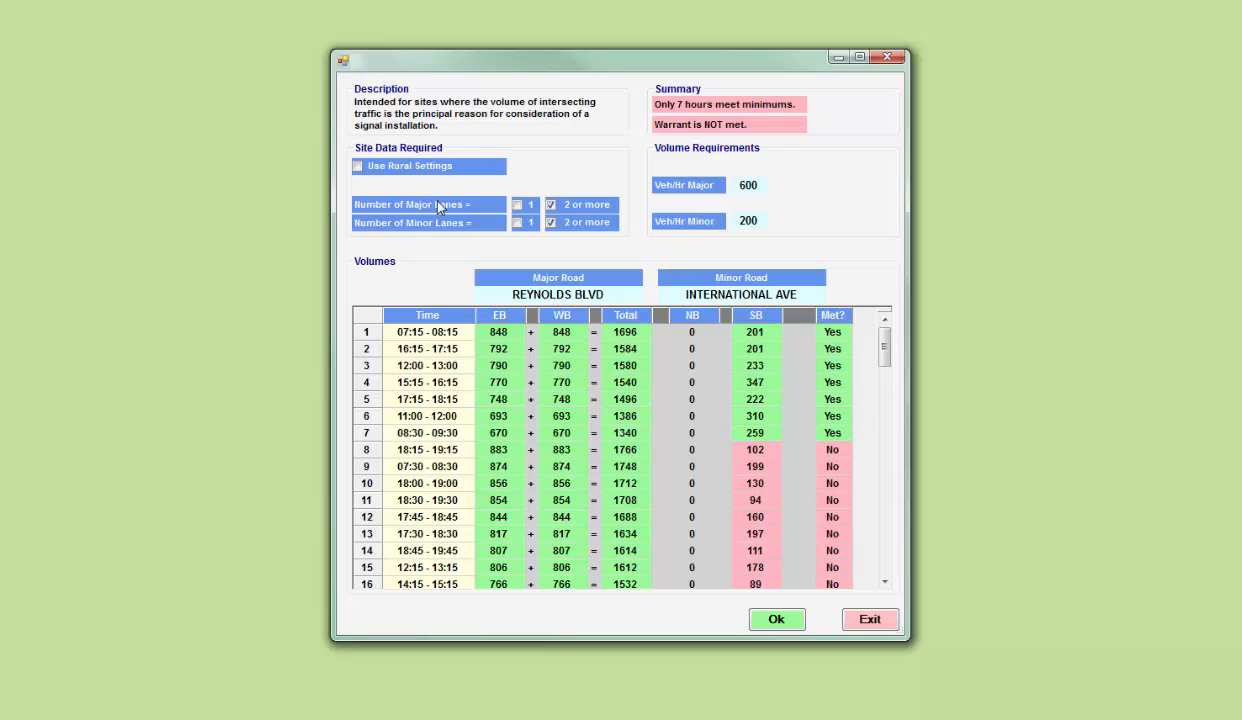
{"action": "left_click", "coordinate": [778, 620]}
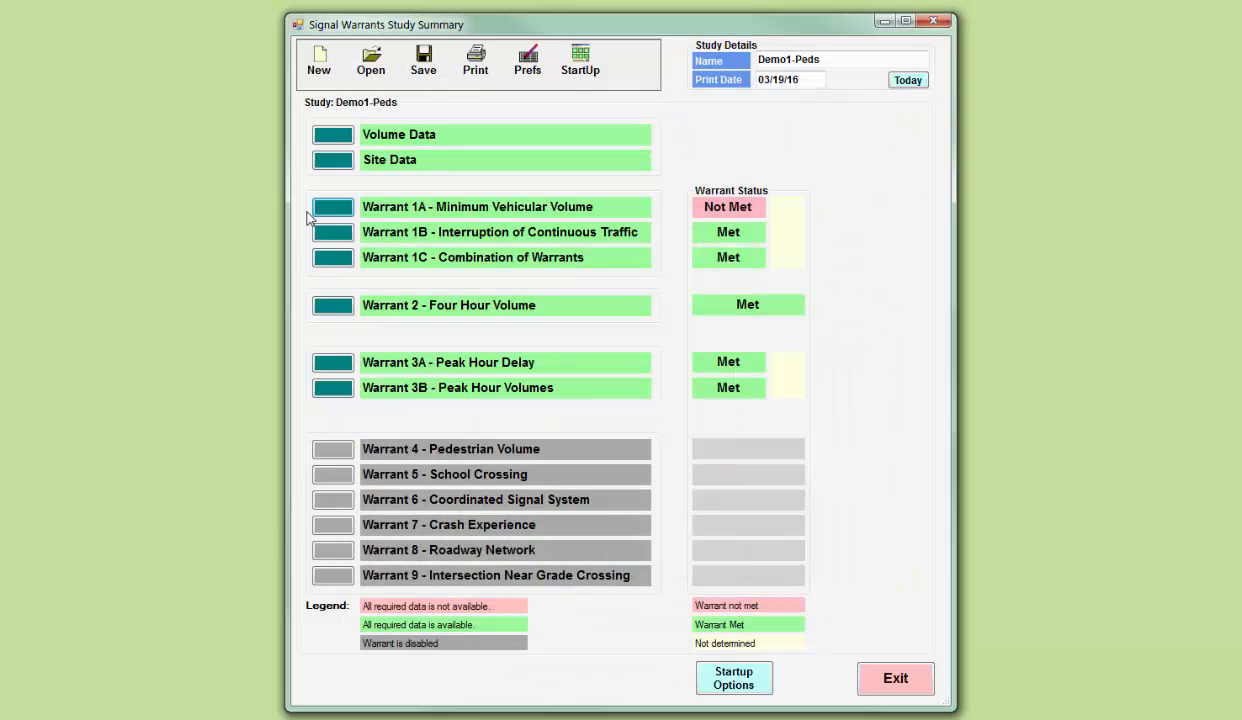
Step: Examine the hourly details of Warrant 1B - Interruption of Continuous Traffic and Warrant 1C - Combination of Warrants
{"action": "left_click", "coordinate": [330, 237]}
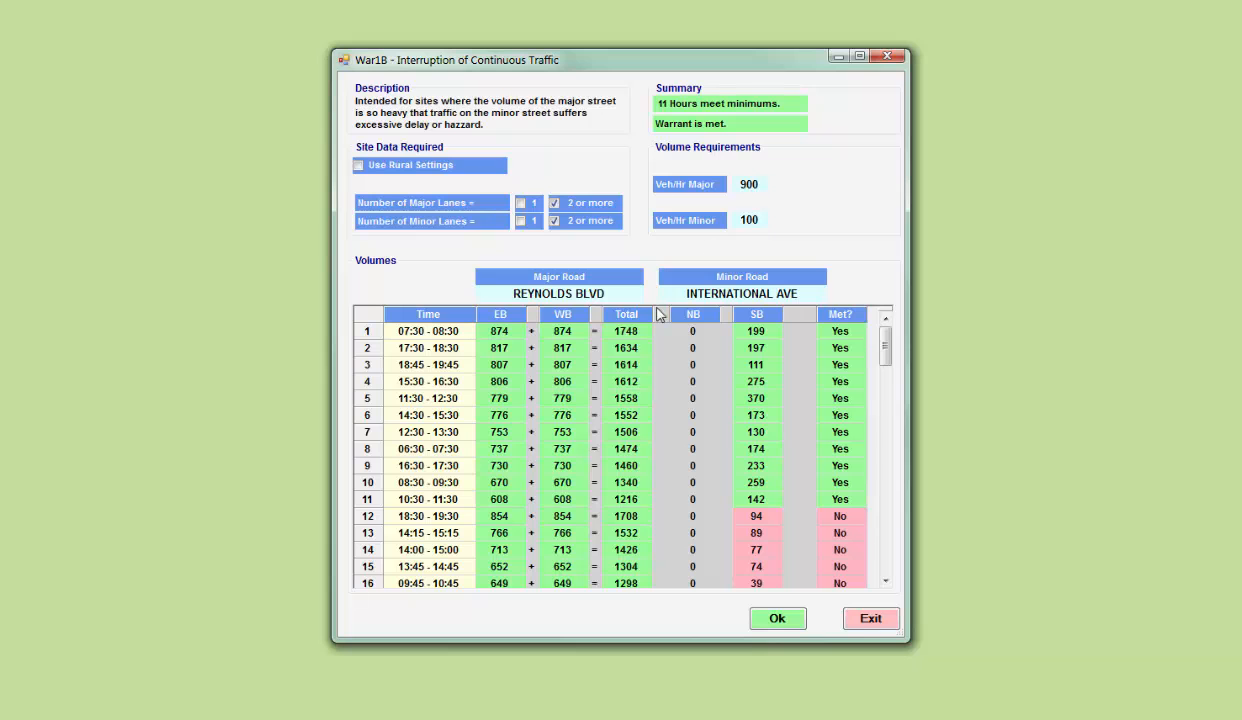
{"action": "left_click", "coordinate": [778, 619]}
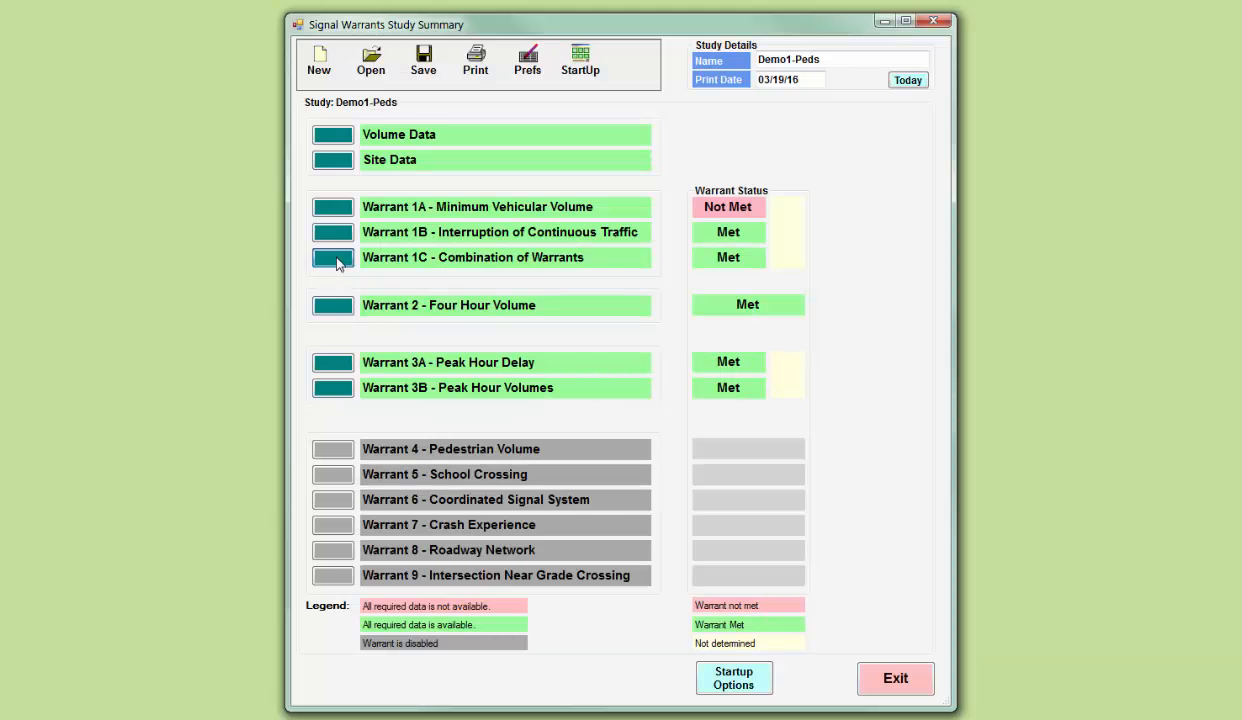
{"action": "left_click", "coordinate": [334, 259]}
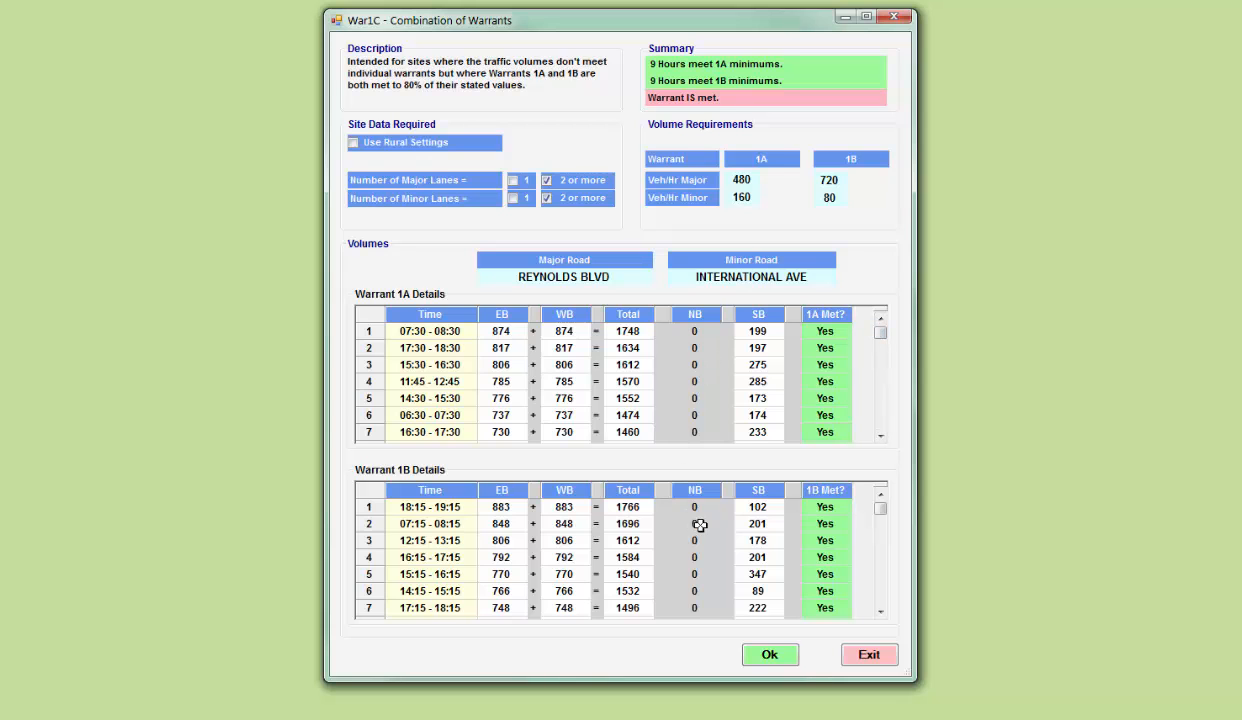
{"action": "left_click", "coordinate": [774, 654]}
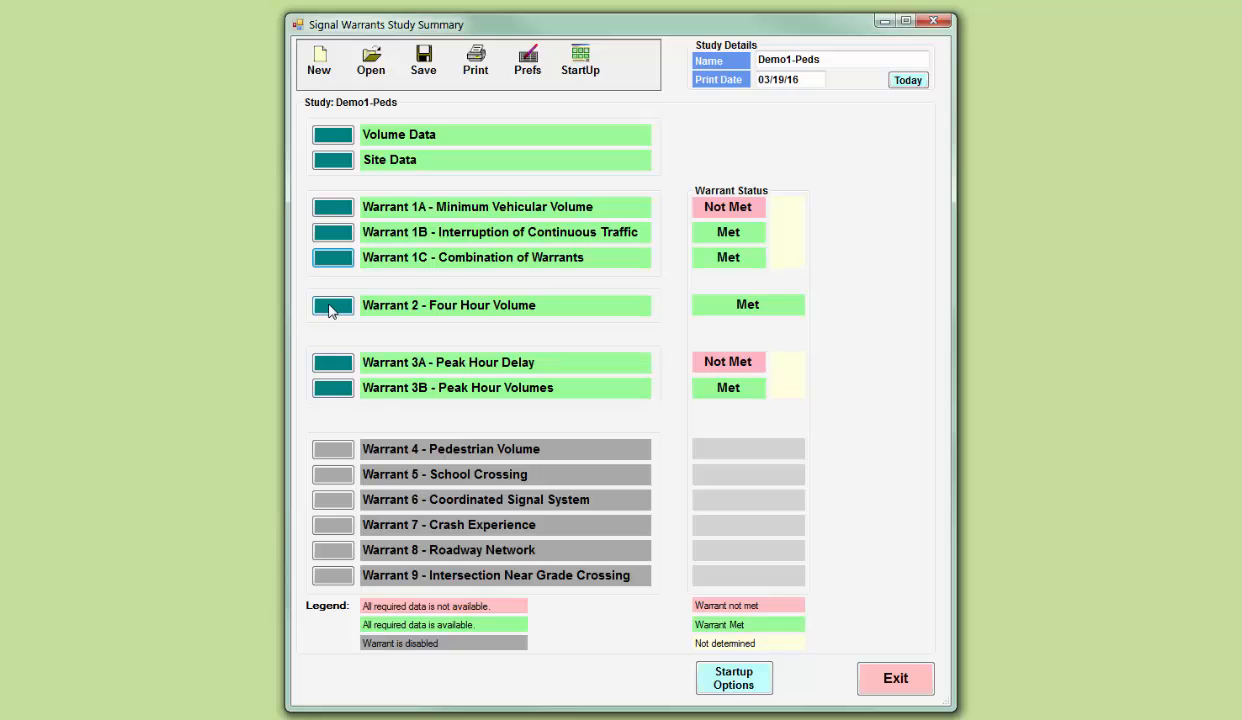
Step: Examine Warrant 2 - Four Hour Volume, reviewing both its hourly volume table and its graph
{"action": "left_click", "coordinate": [332, 307]}
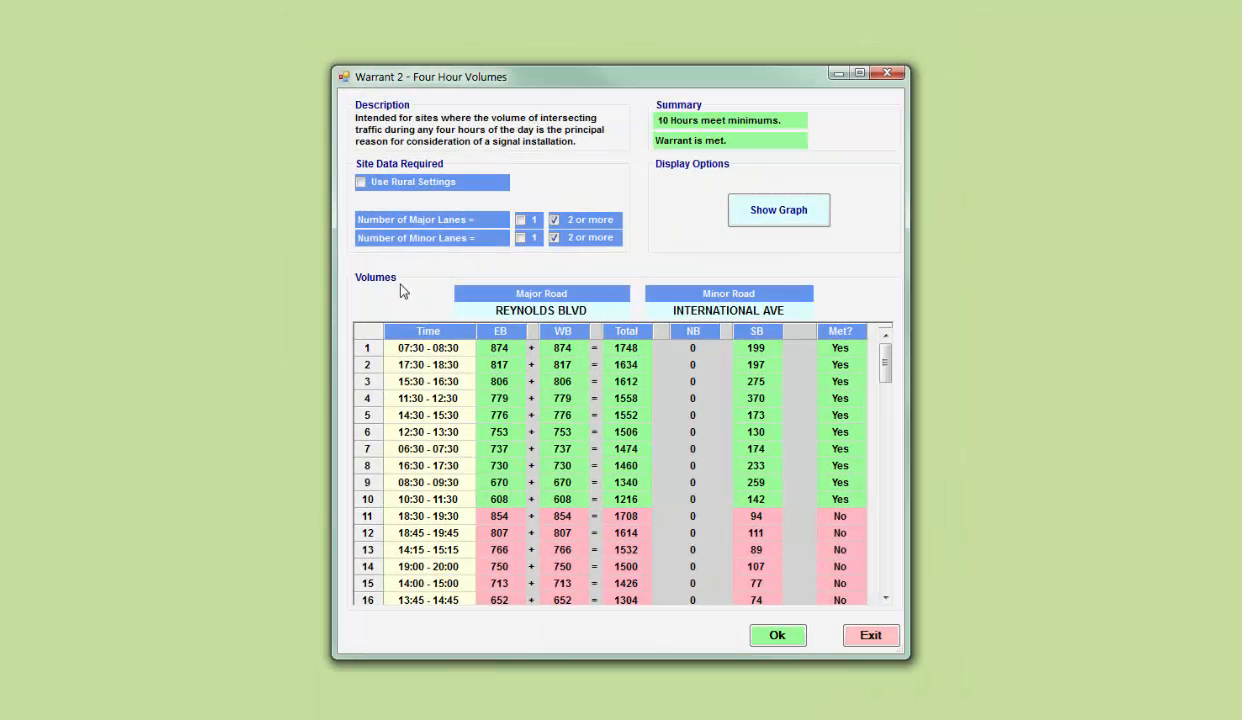
{"action": "left_click", "coordinate": [778, 218]}
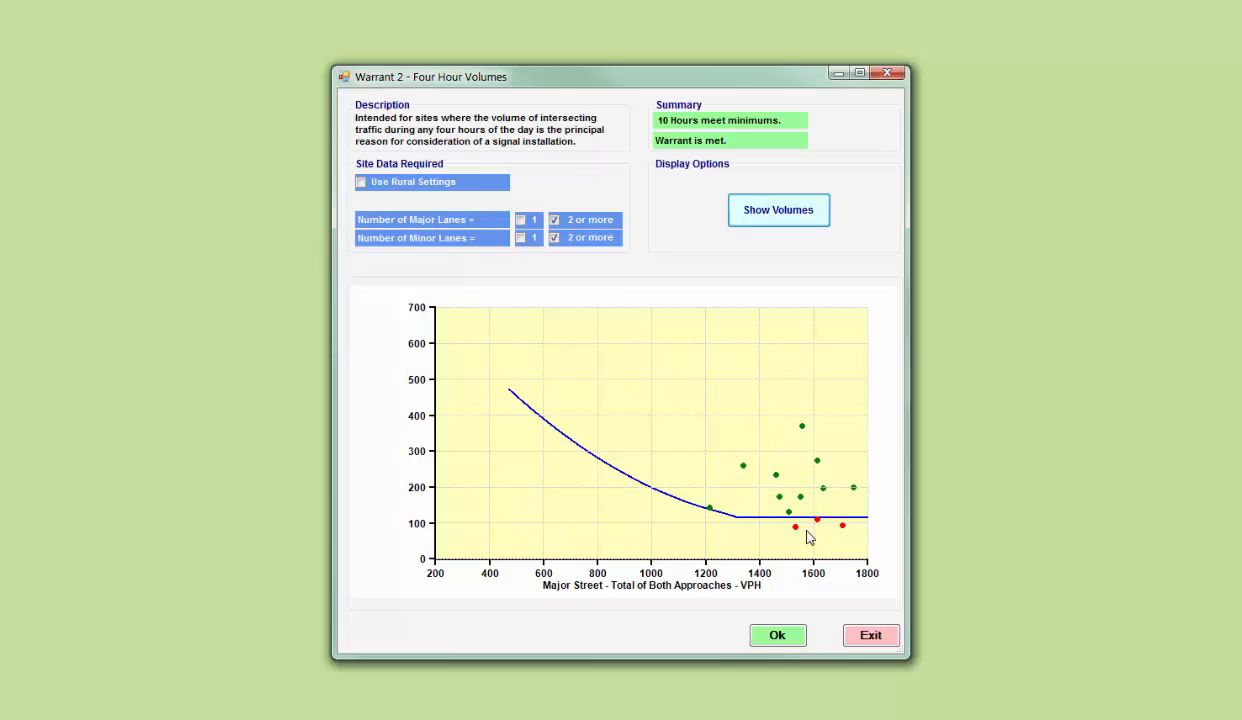
{"action": "left_click", "coordinate": [777, 636]}
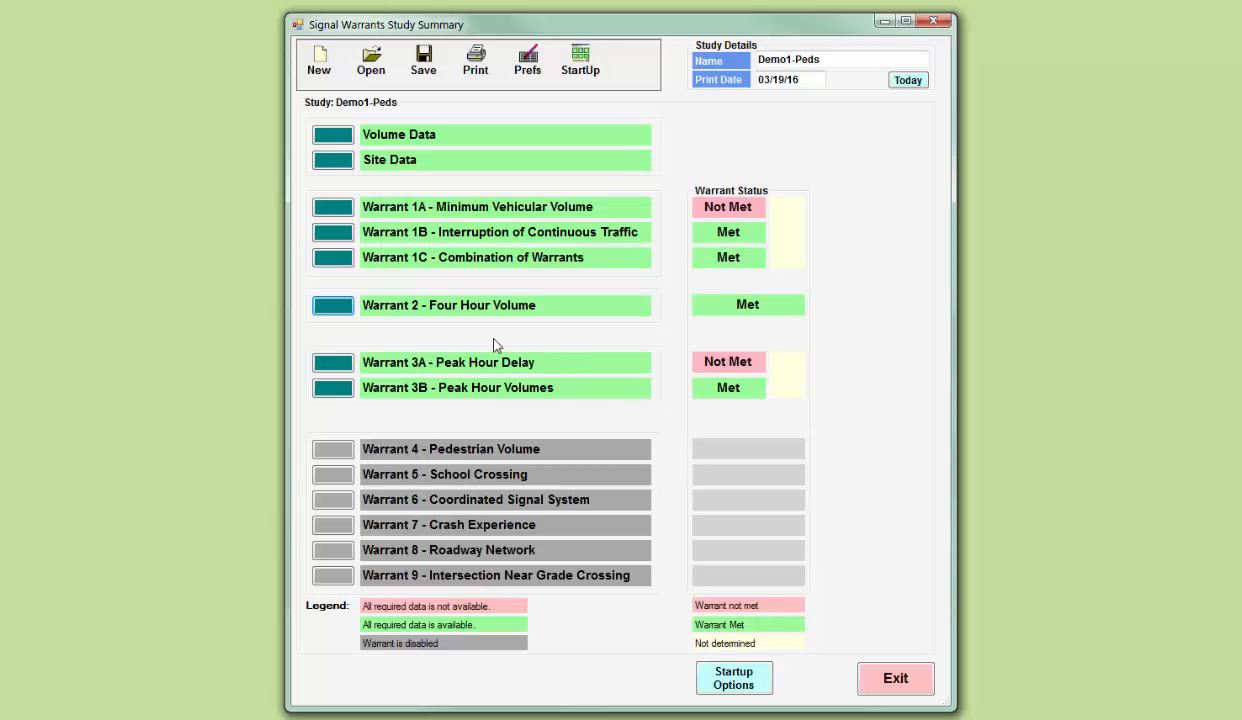
Step: Examine the hourly details of Warrant 3A - Peak Hour Delay and the volumes and graph of Warrant 3B - Peak Hour Volumes
{"action": "left_click", "coordinate": [333, 363]}
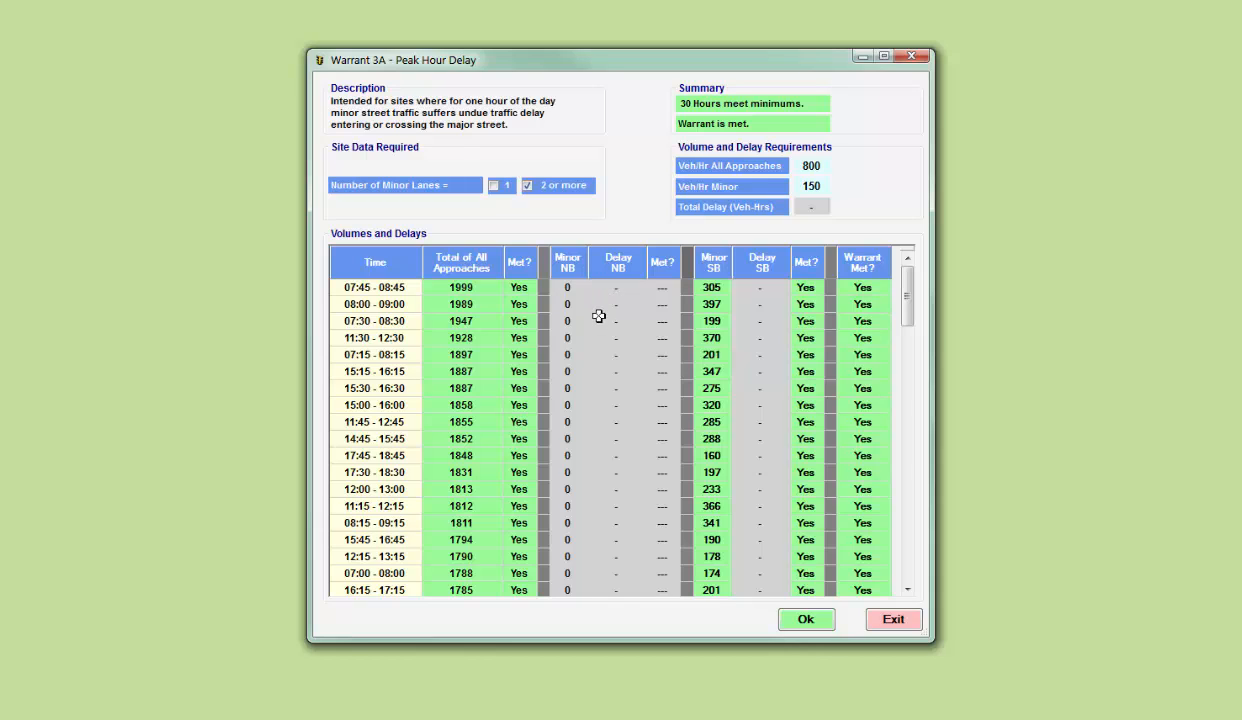
{"action": "left_click", "coordinate": [824, 621]}
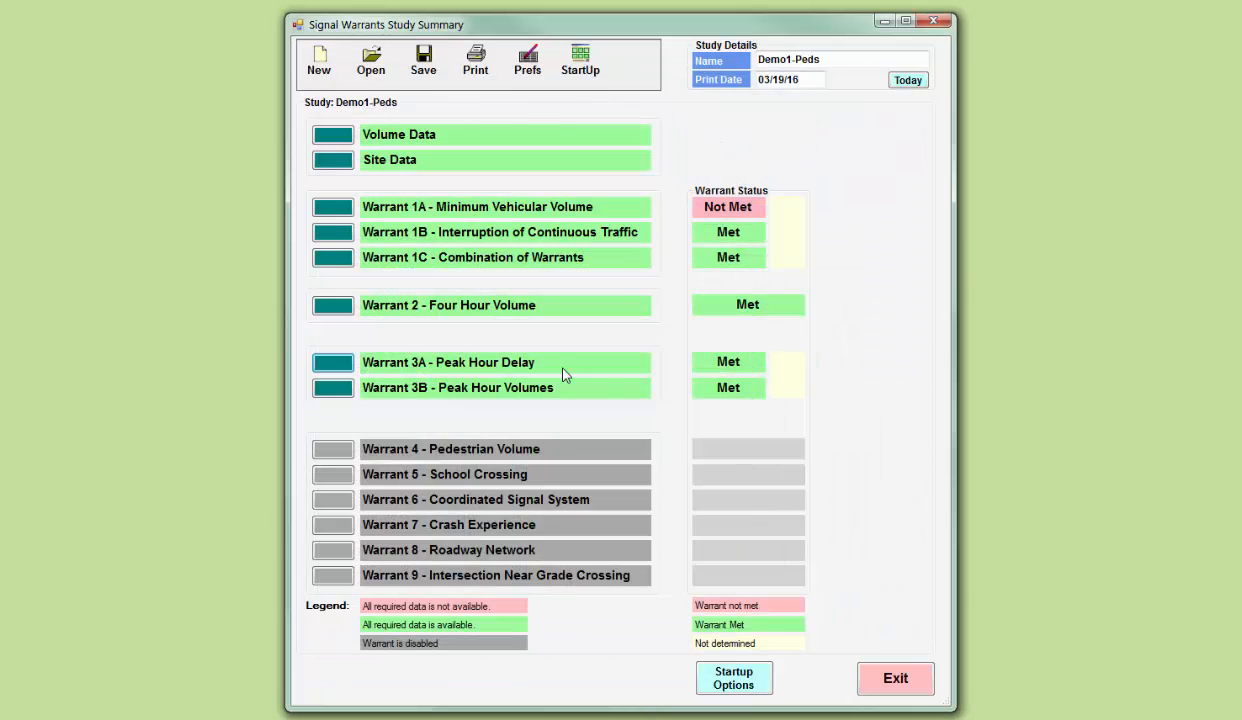
{"action": "left_click", "coordinate": [335, 388]}
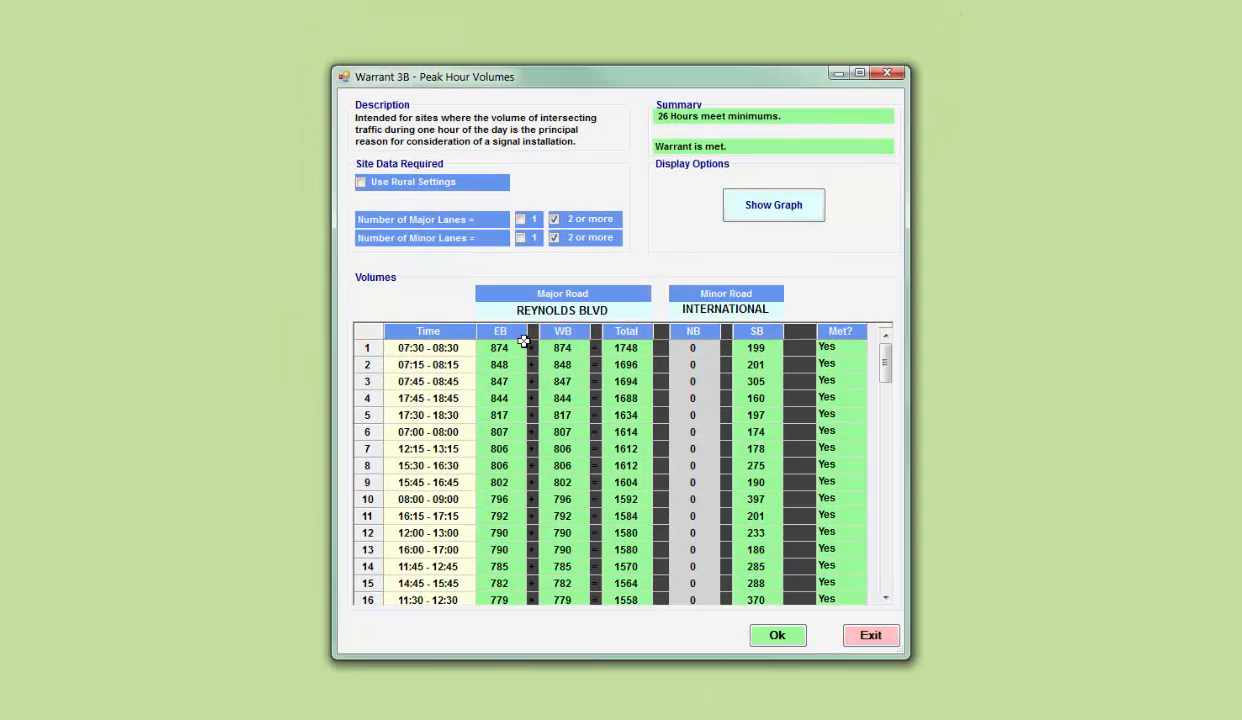
{"action": "left_click", "coordinate": [784, 210]}
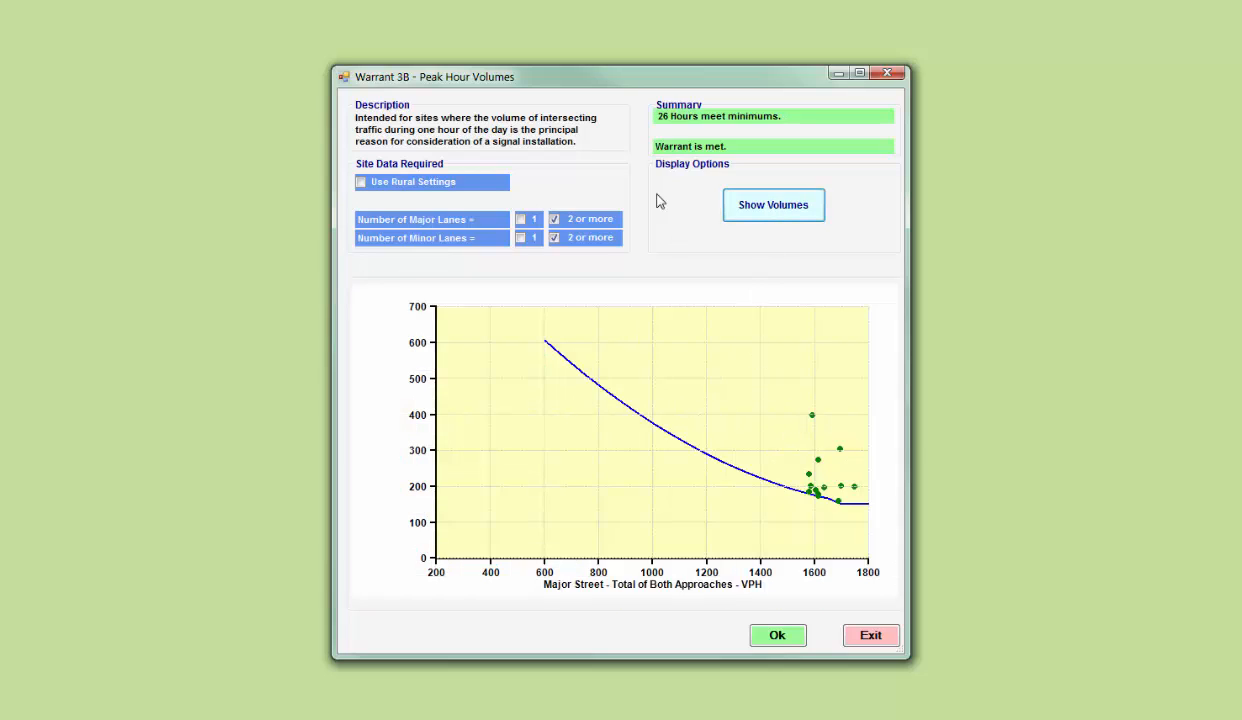
{"action": "left_click", "coordinate": [777, 635]}
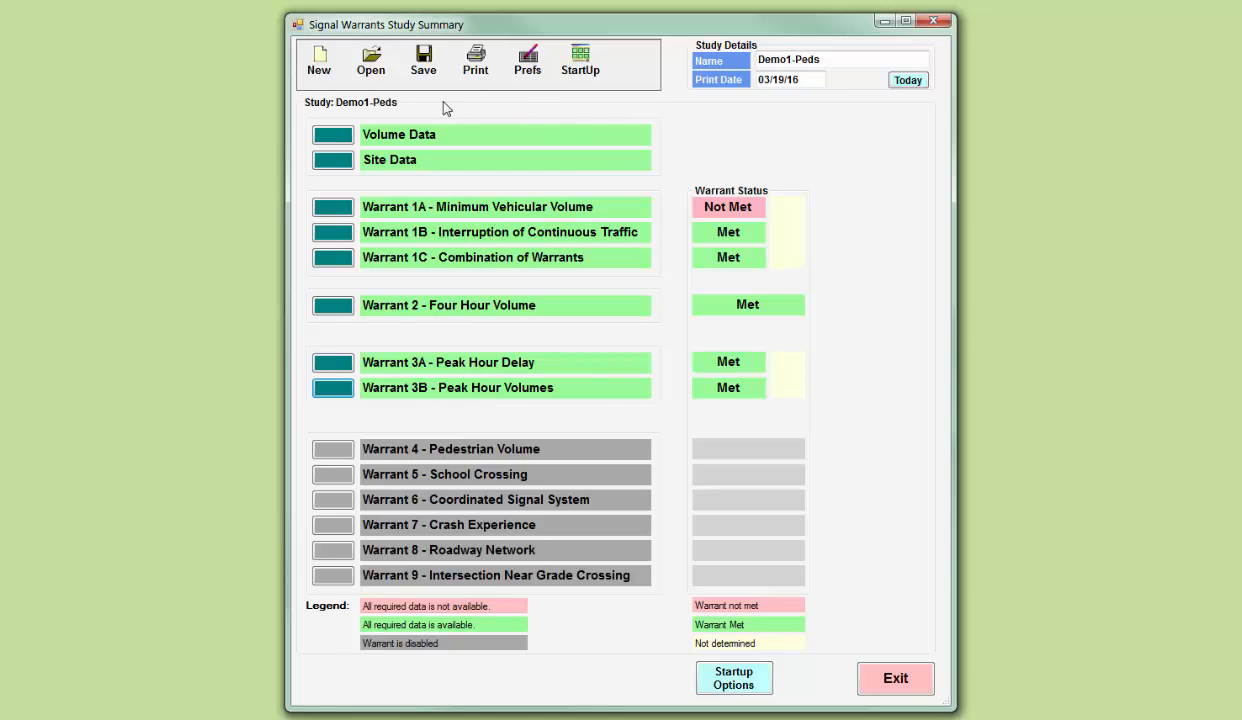
Step: Start a new signal warrant study and load the PetraPro study SampleData into the Volume Wizard for its volume data
{"action": "left_click", "coordinate": [736, 679]}
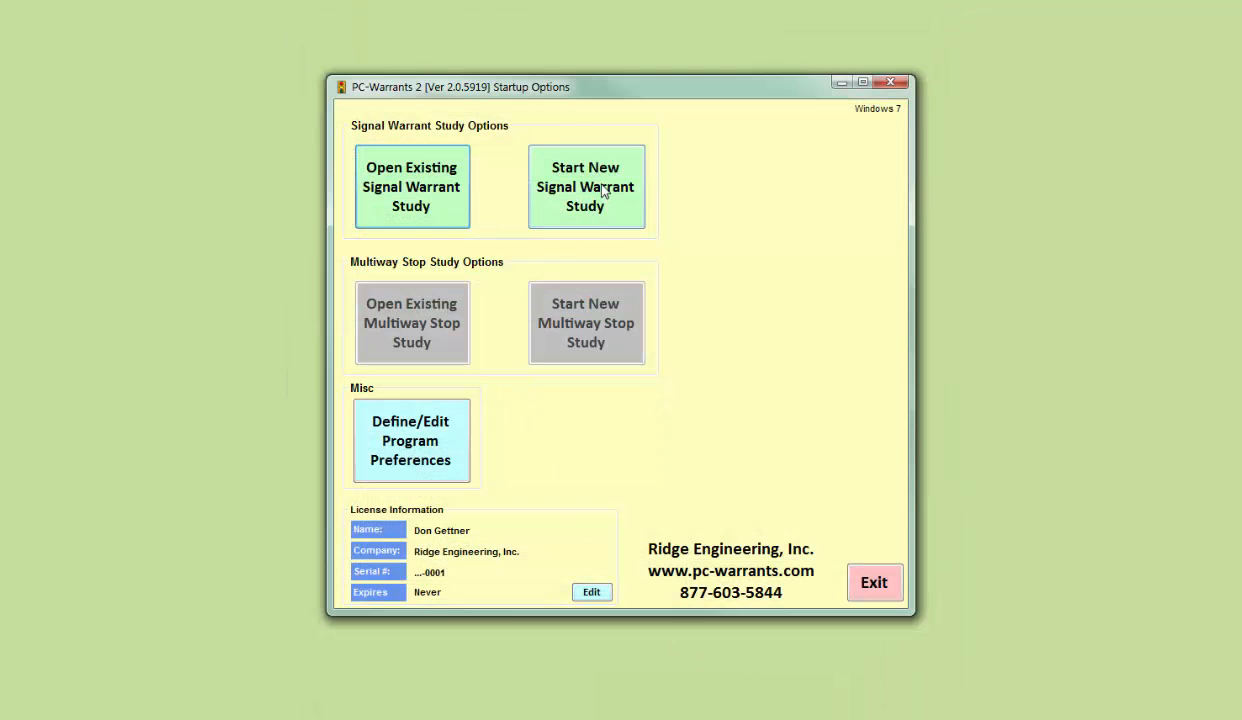
{"action": "left_click", "coordinate": [603, 192]}
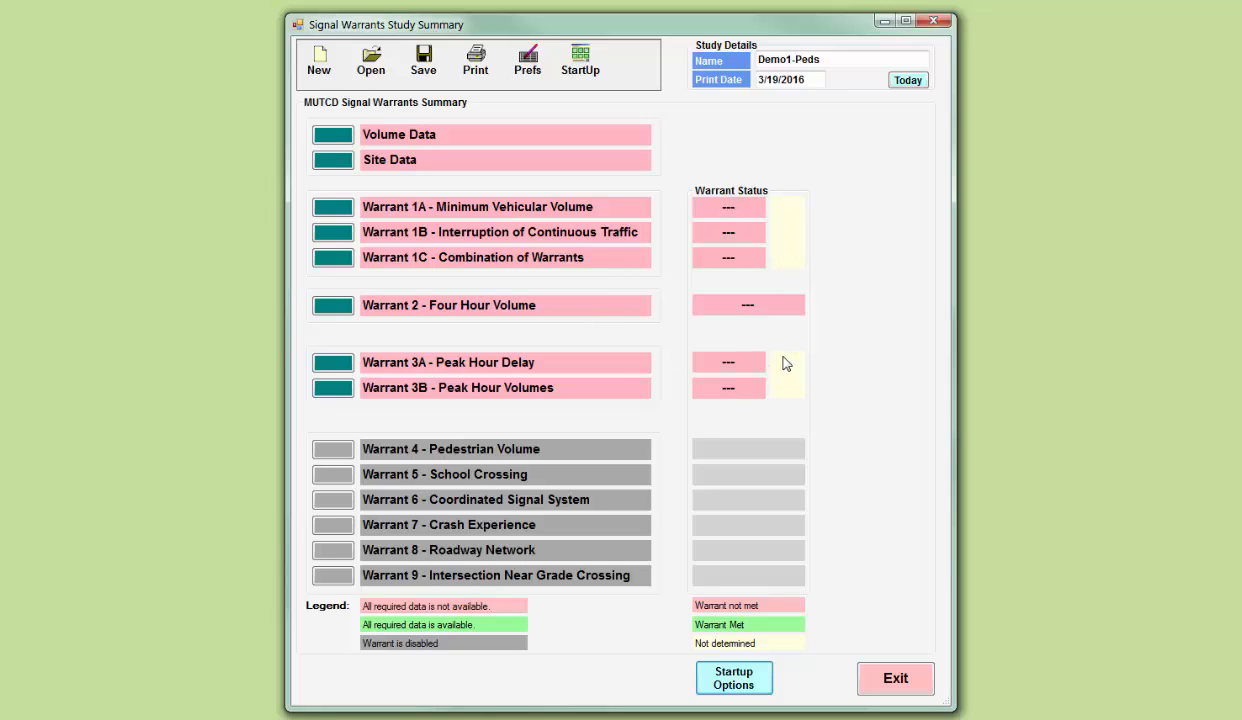
{"action": "left_click", "coordinate": [333, 136]}
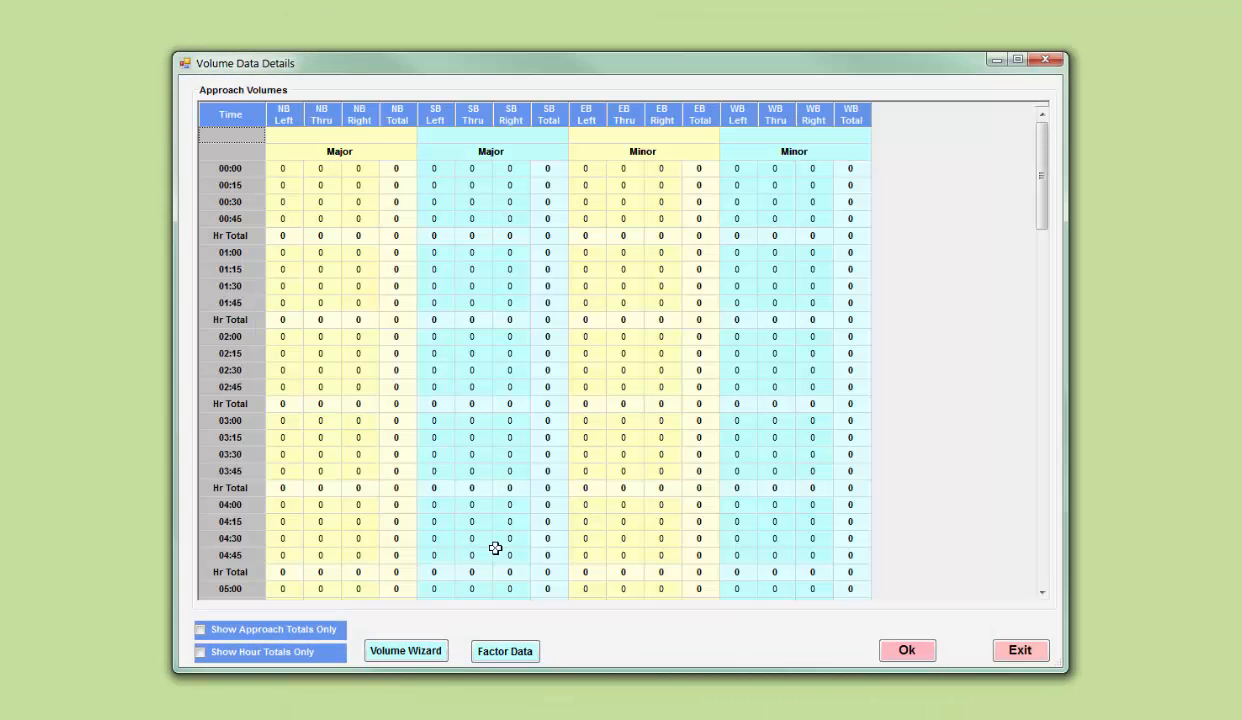
{"action": "left_click", "coordinate": [422, 655]}
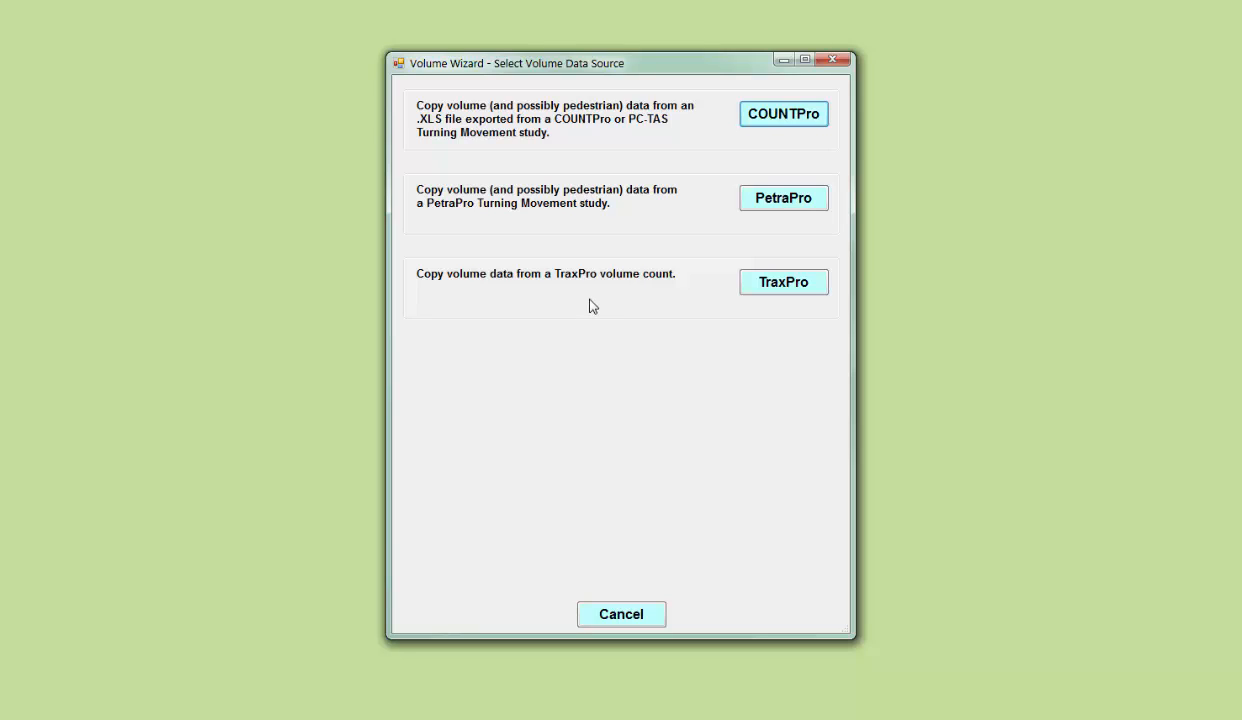
{"action": "left_click", "coordinate": [796, 204]}
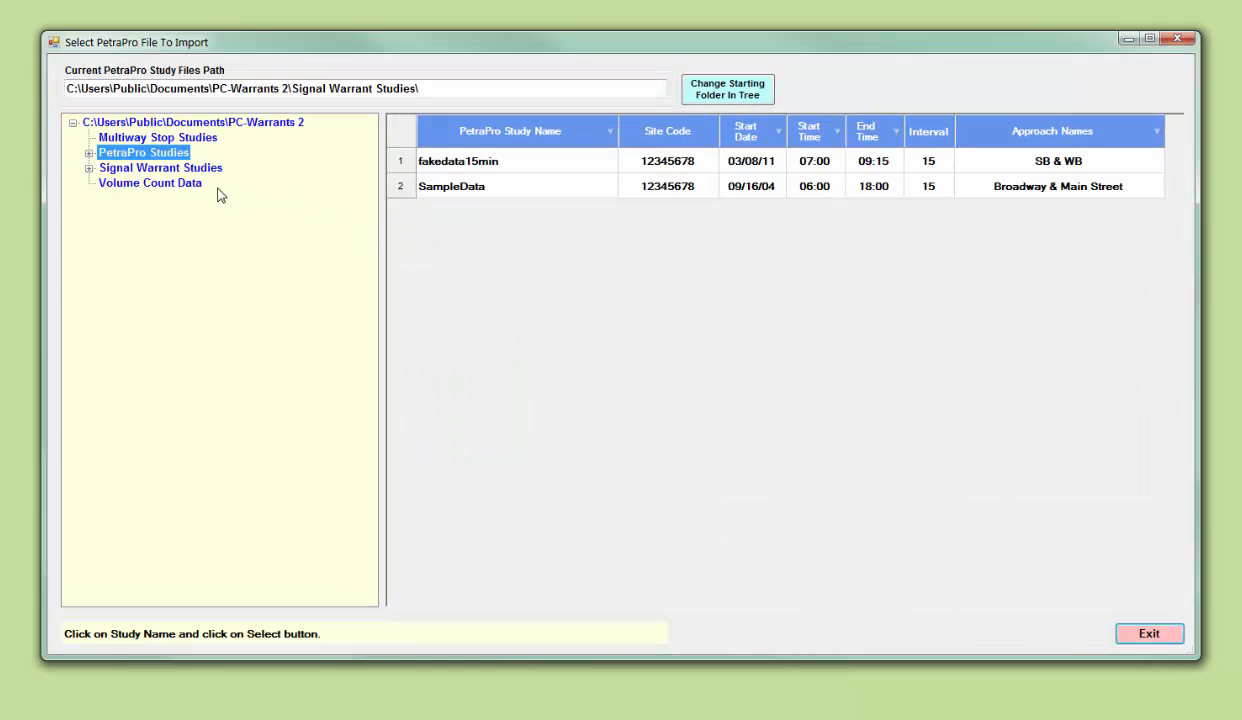
{"action": "left_click", "coordinate": [458, 187]}
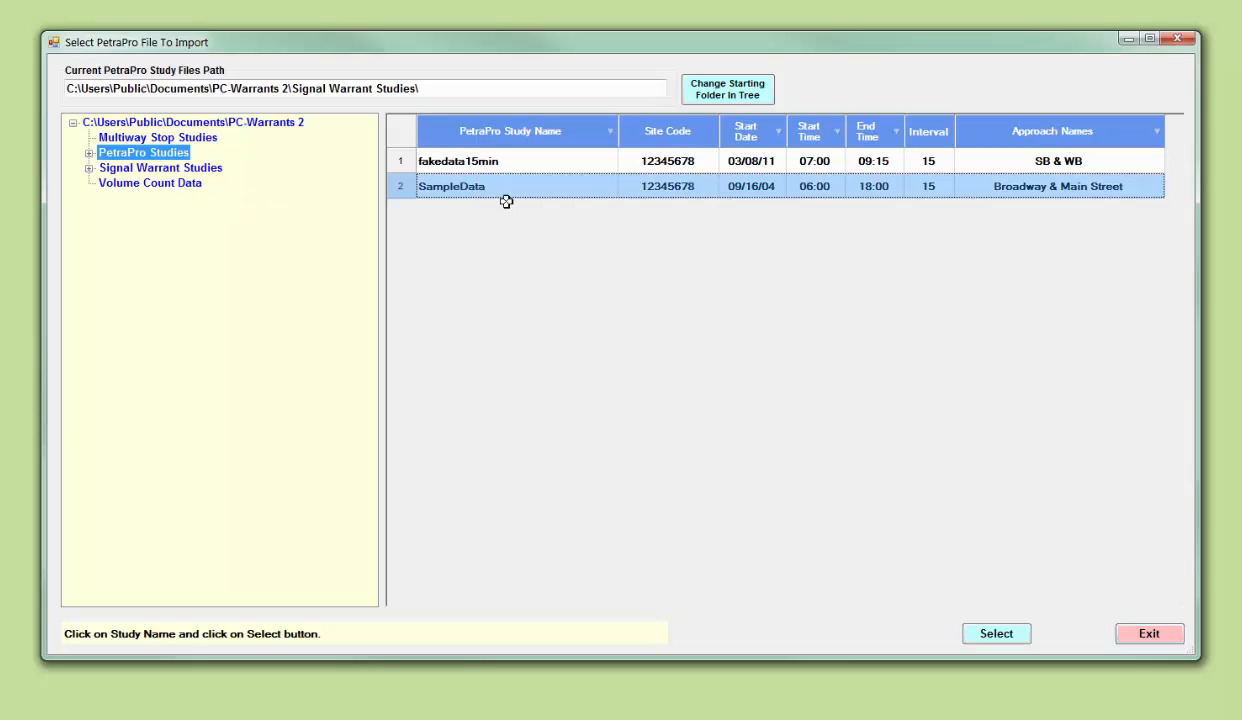
{"action": "left_click", "coordinate": [999, 634]}
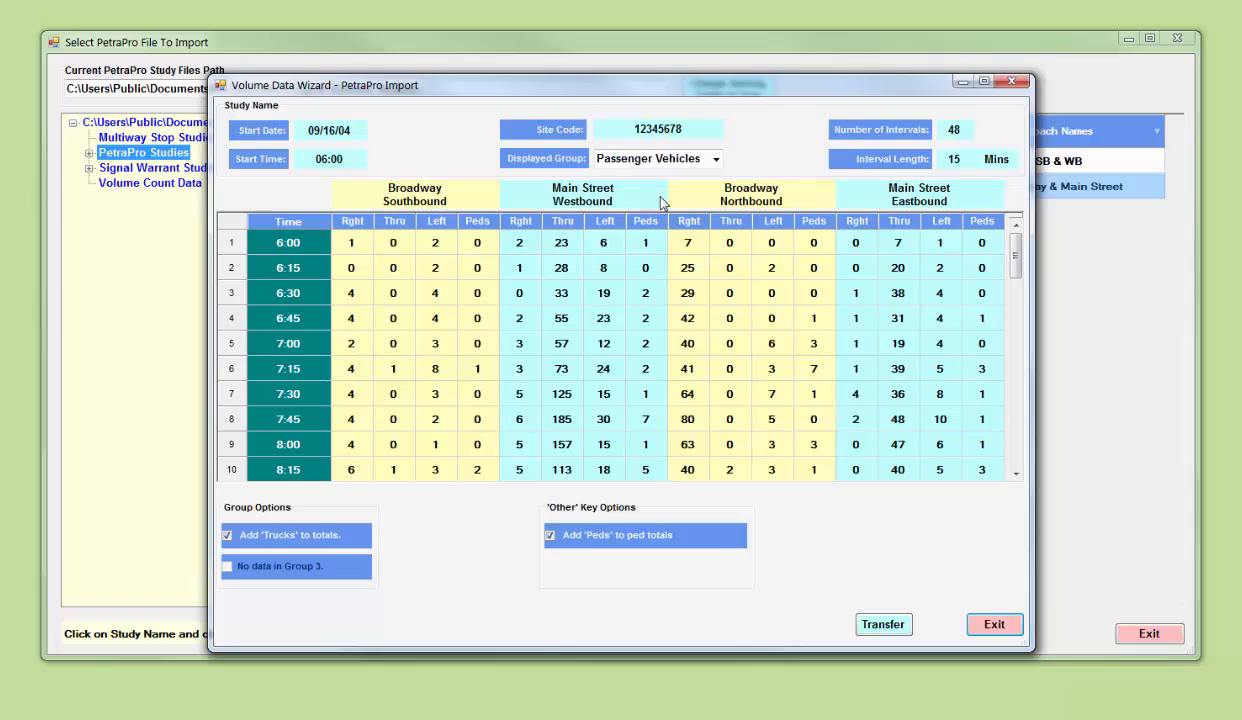
Step: Check the Trucks and Passenger Vehicles groups of the PetraPro count, and transfer the counts into the study's volume data
{"action": "left_click", "coordinate": [716, 160]}
{"action": "left_click", "coordinate": [618, 177]}
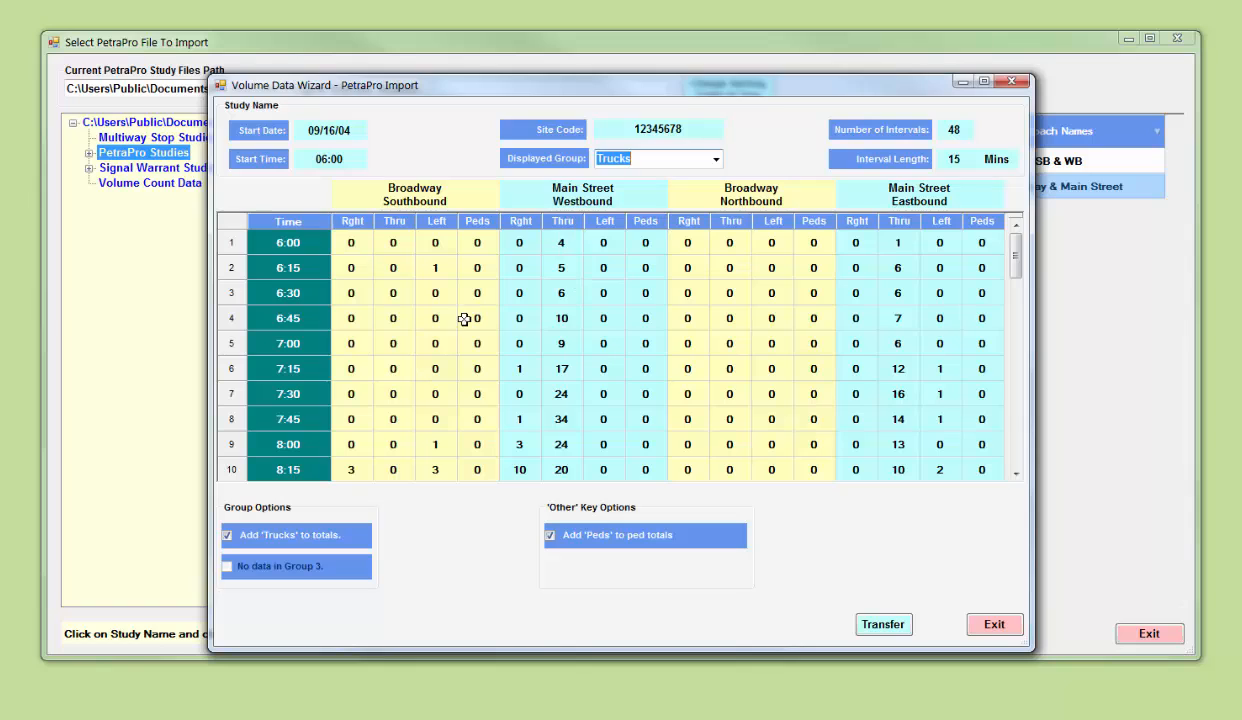
{"action": "left_click", "coordinate": [717, 164]}
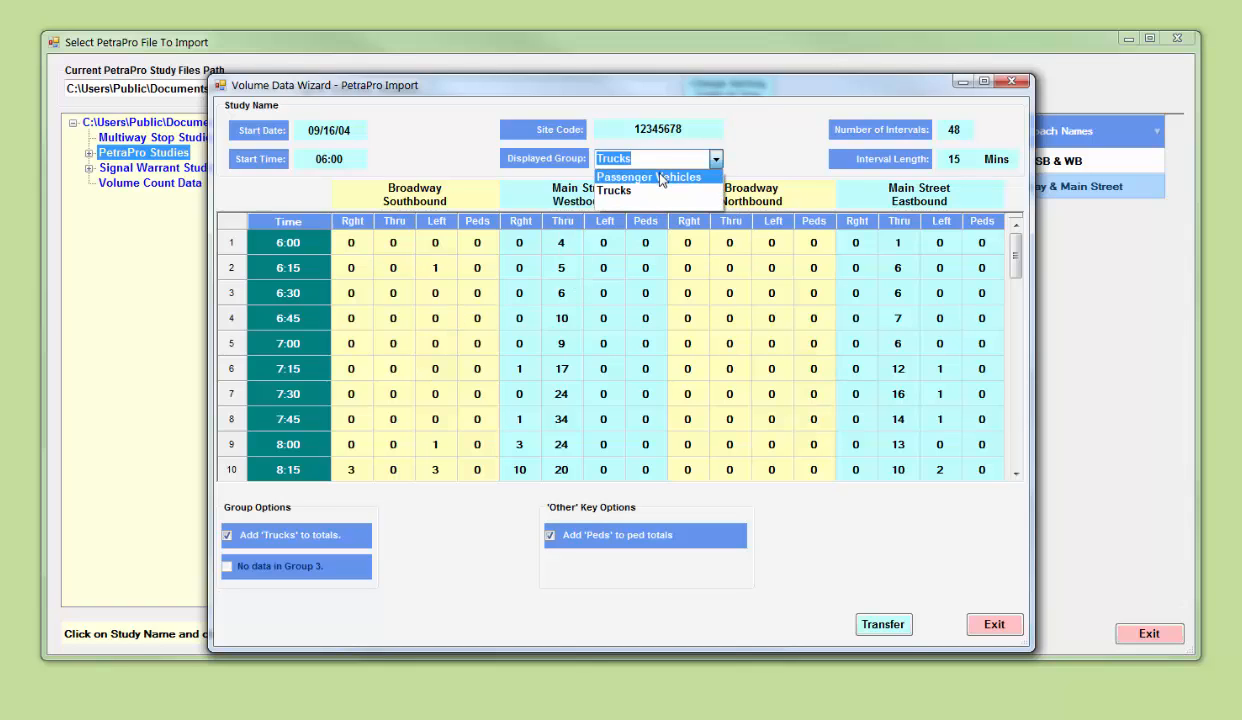
{"action": "left_click", "coordinate": [645, 172]}
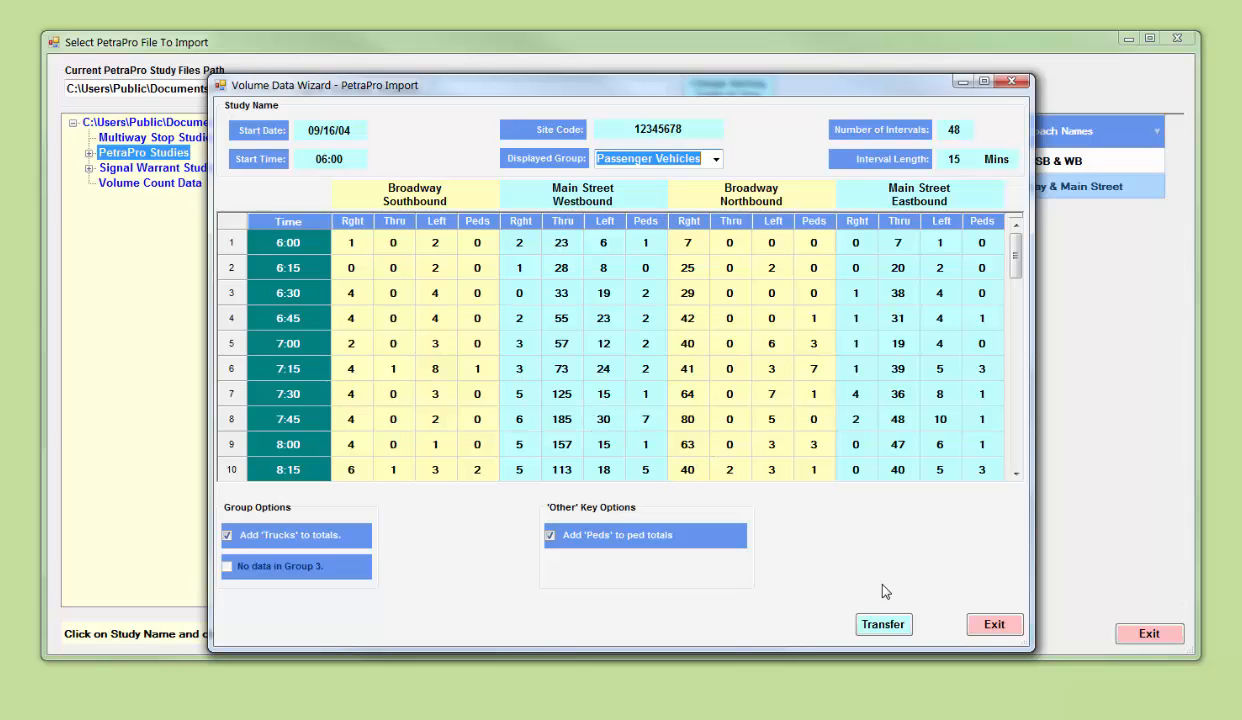
{"action": "left_click", "coordinate": [882, 624]}
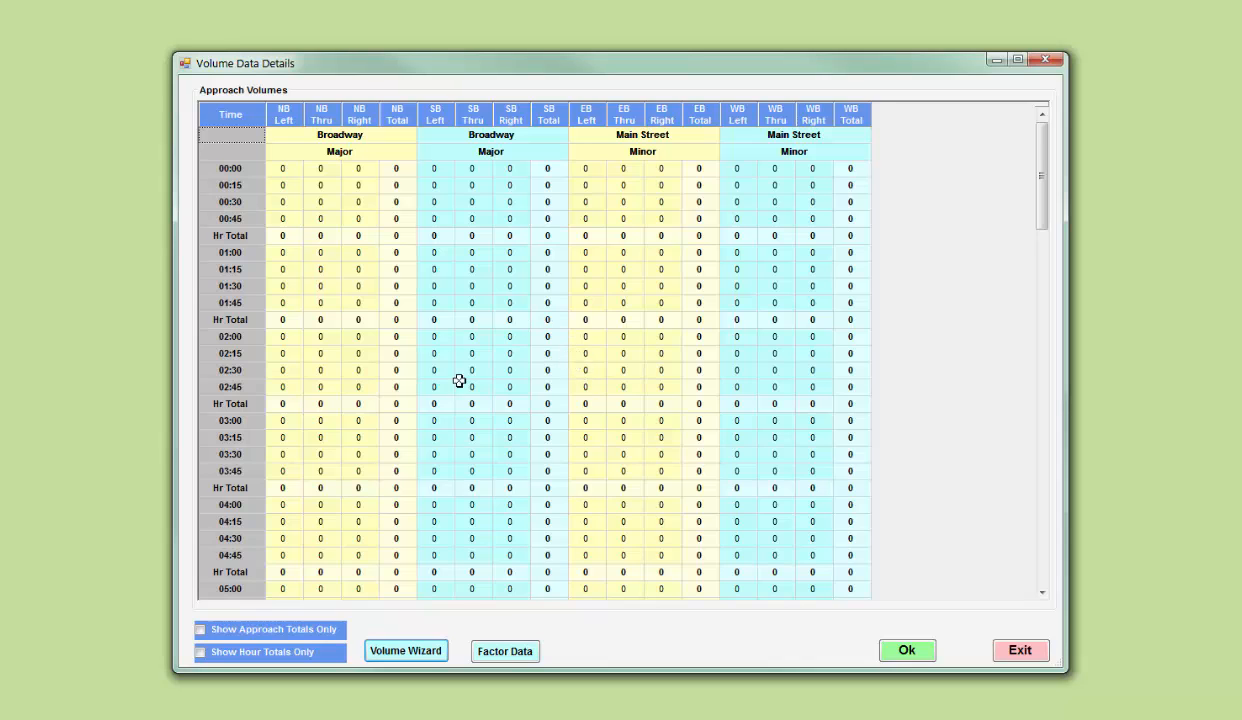
Step: Limit the volume data display to approach totals and hour totals only, and accept the imported volumes
{"action": "left_click", "coordinate": [200, 630]}
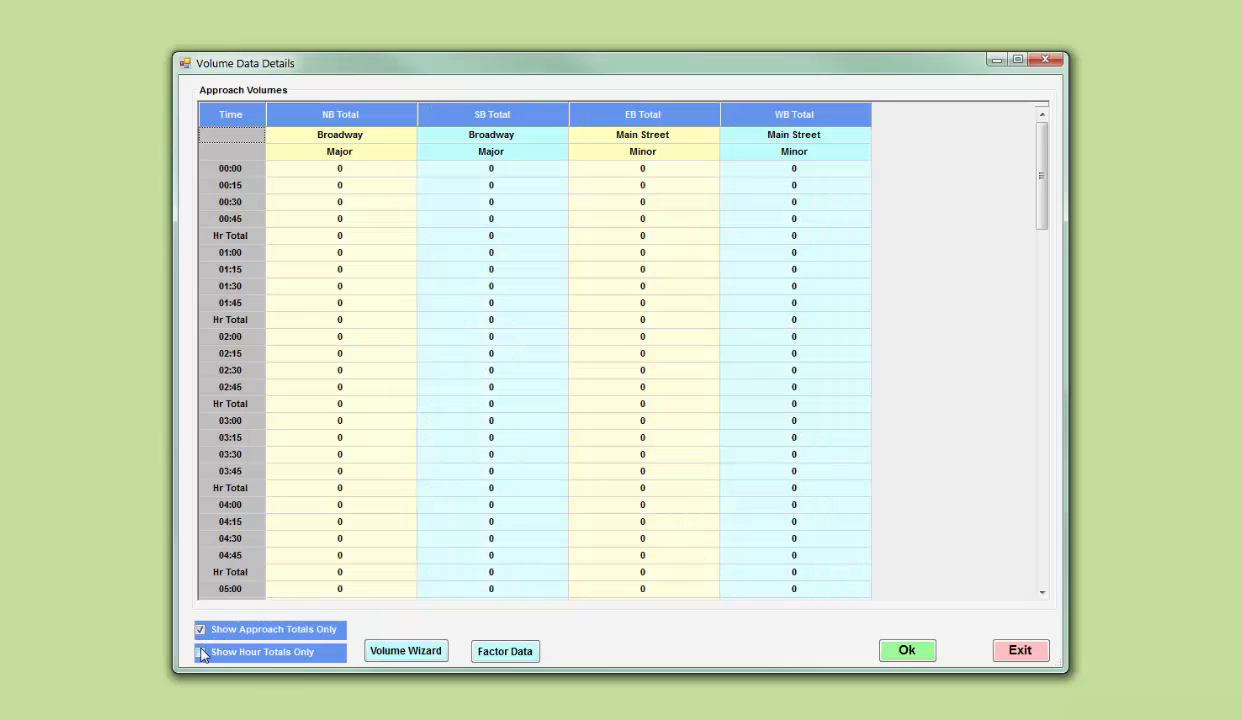
{"action": "left_click", "coordinate": [200, 652]}
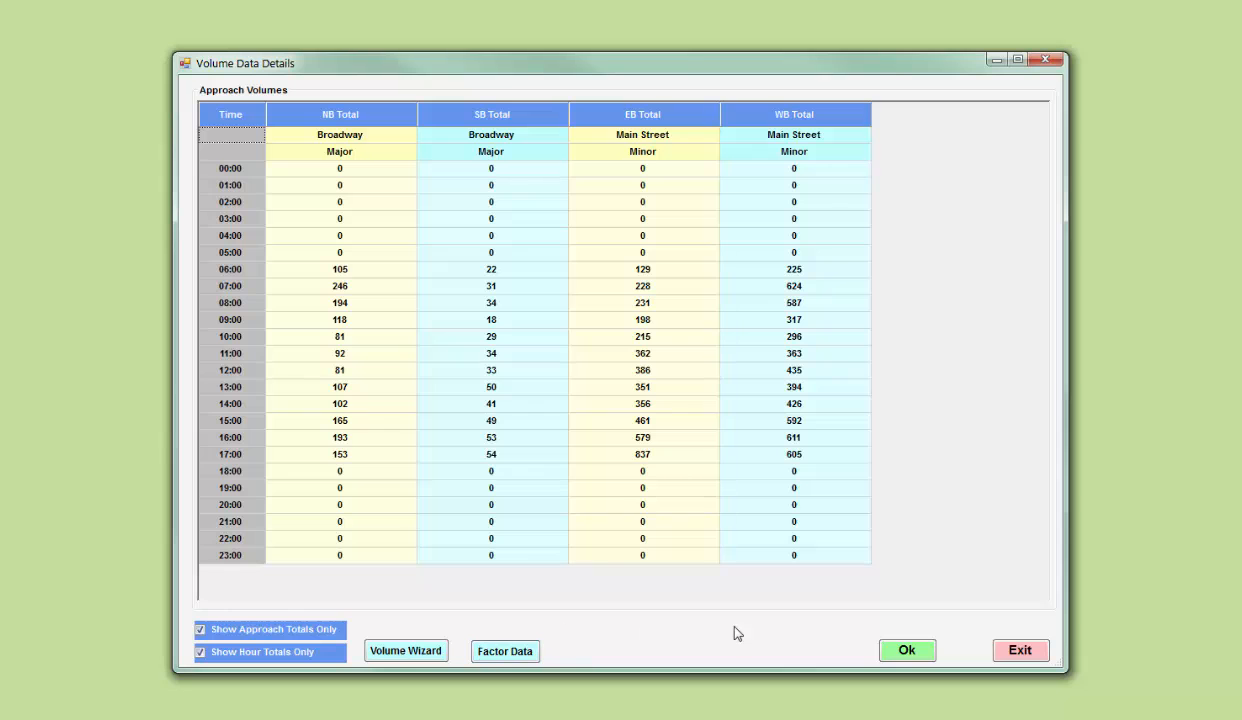
{"action": "left_click", "coordinate": [906, 652]}
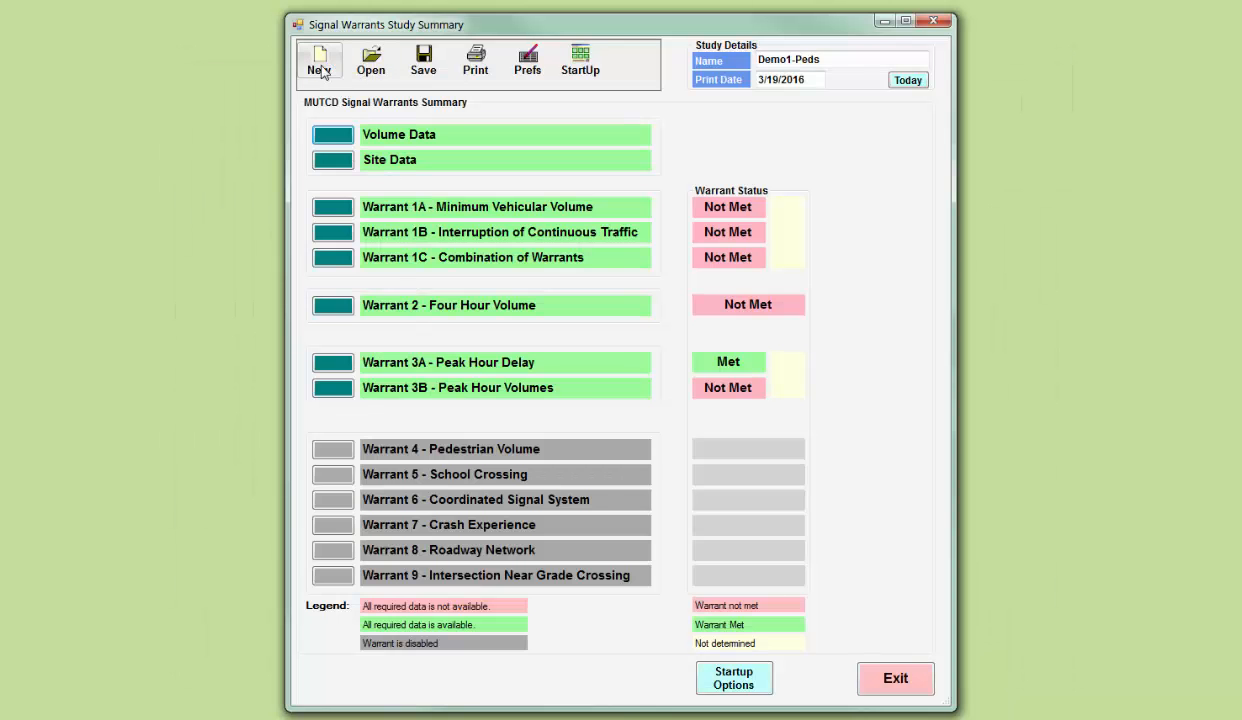
Step: Start another new study and load the TraxPro count TF2-V4-15-2DAY into the Volume Wizard for its volume data
{"action": "left_click", "coordinate": [318, 71]}
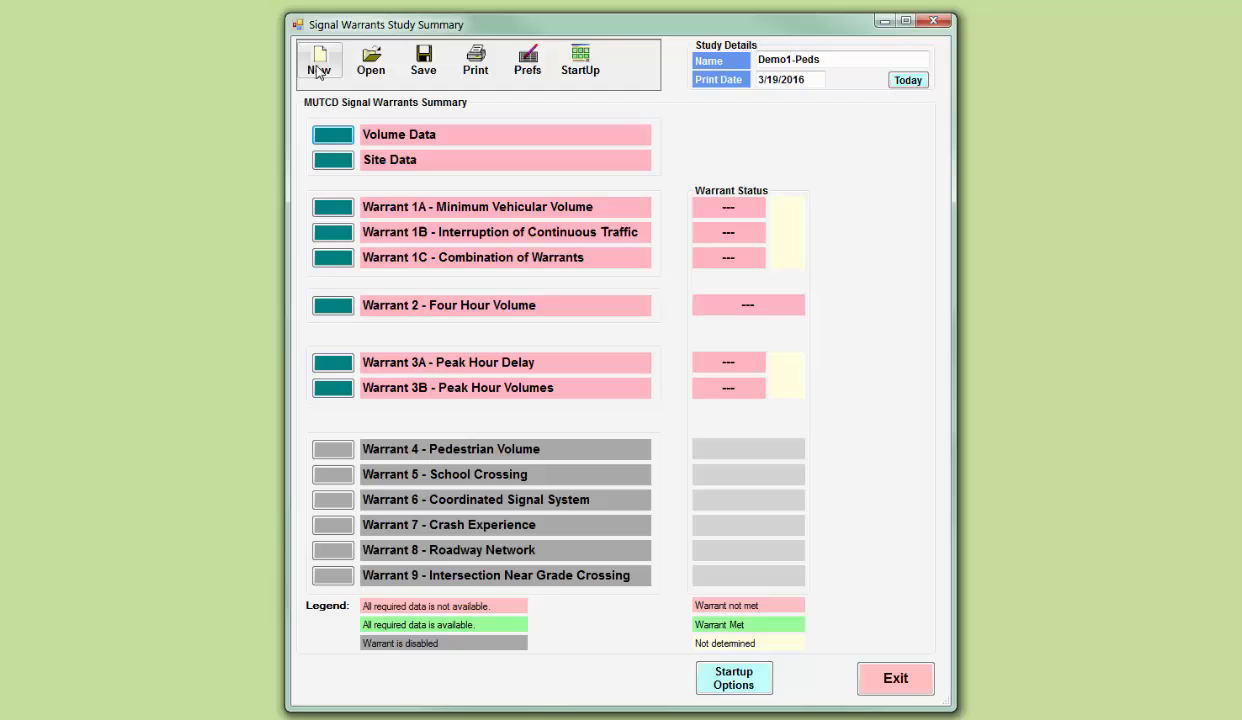
{"action": "left_click", "coordinate": [335, 134]}
{"action": "left_click", "coordinate": [400, 645]}
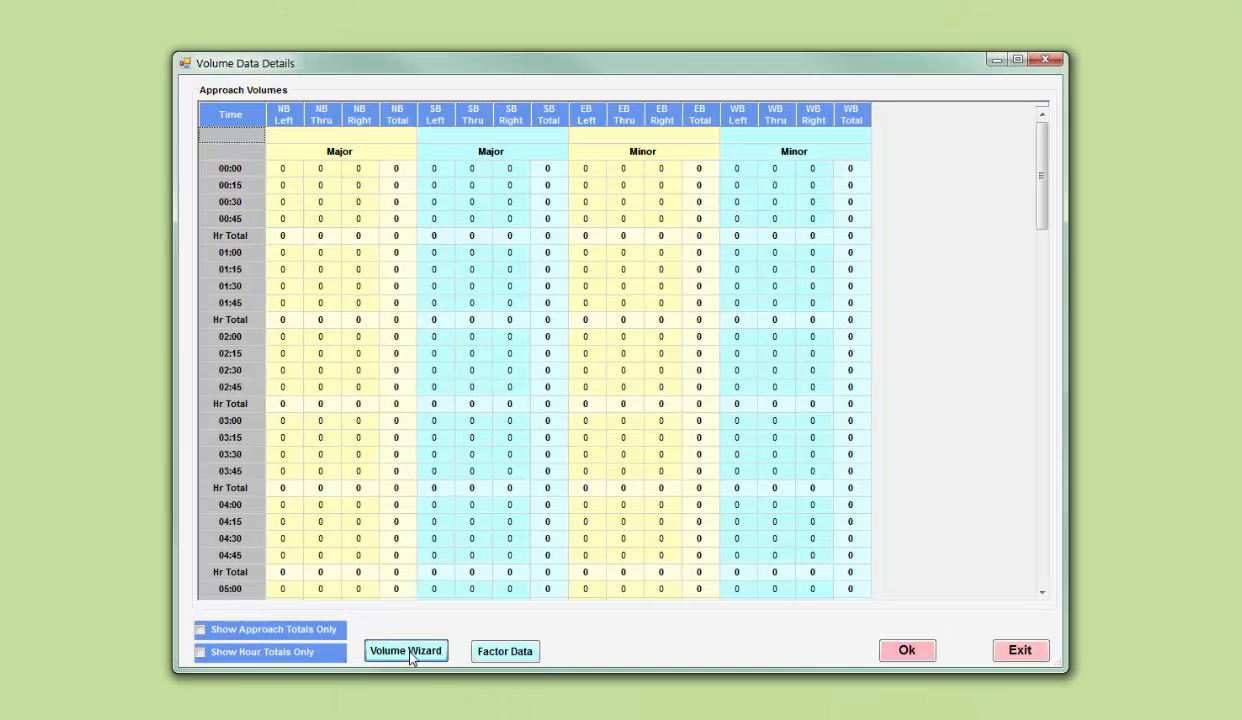
{"action": "left_click", "coordinate": [788, 282]}
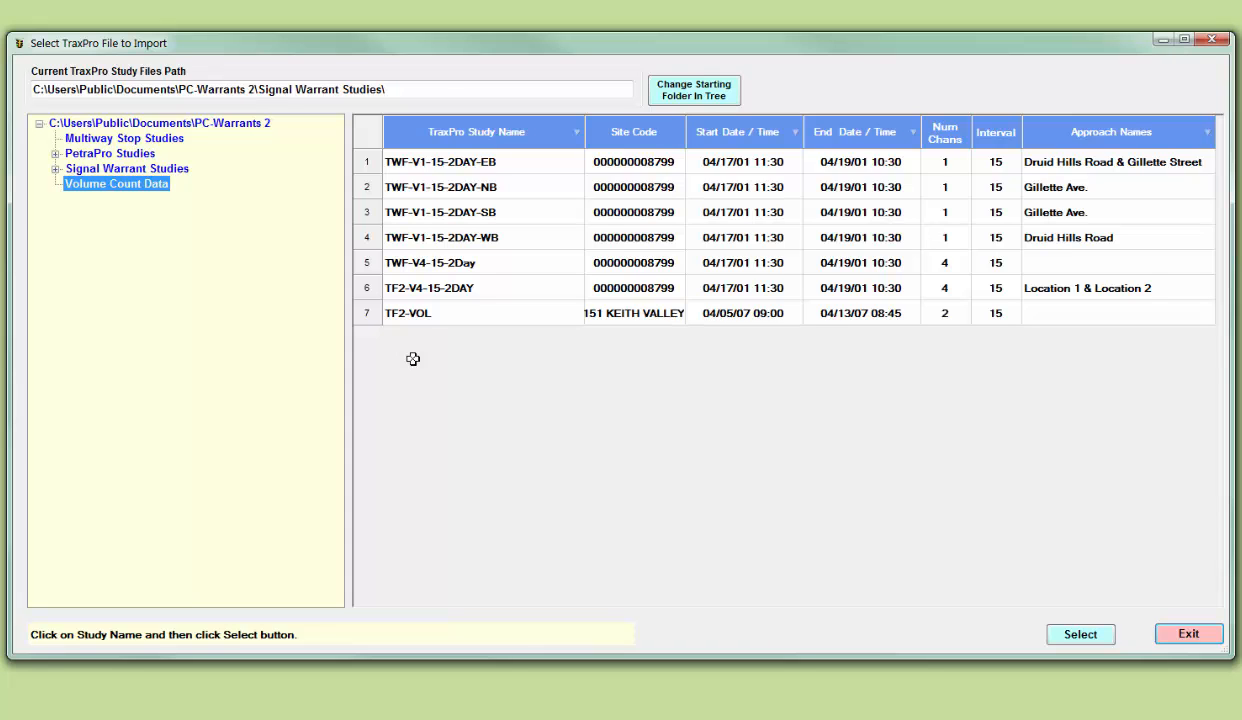
{"action": "left_click", "coordinate": [414, 288]}
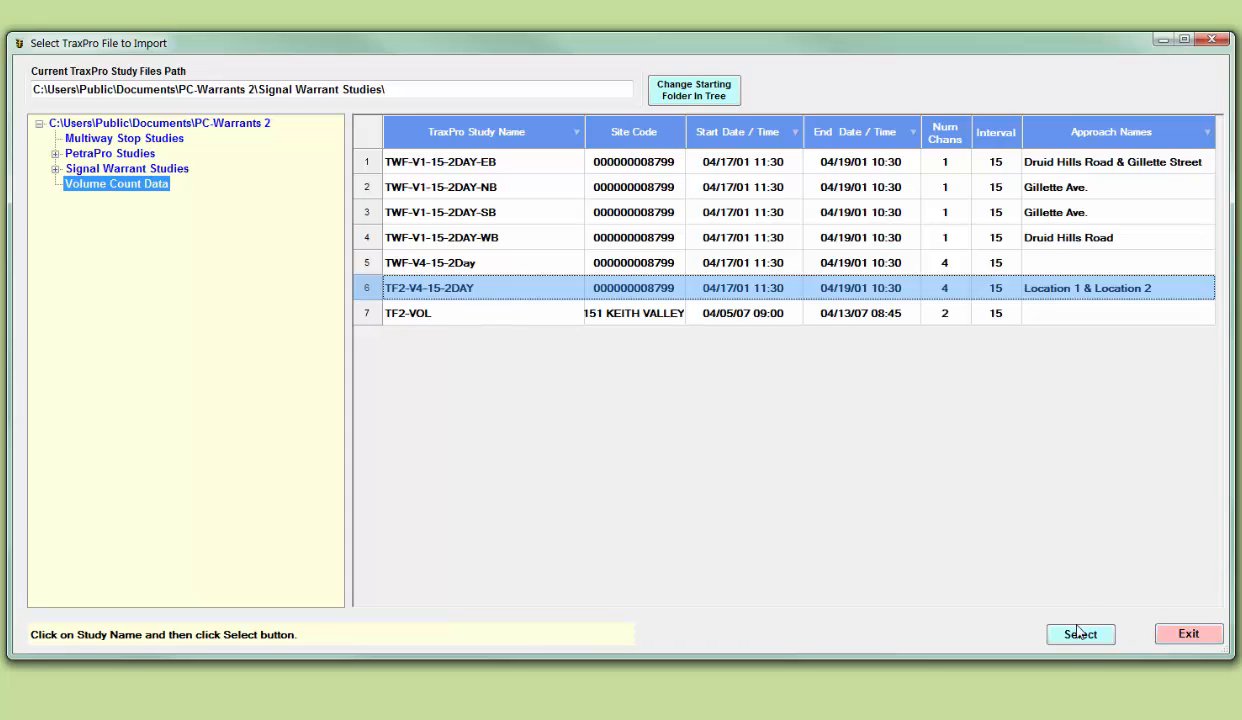
{"action": "left_click", "coordinate": [1050, 632]}
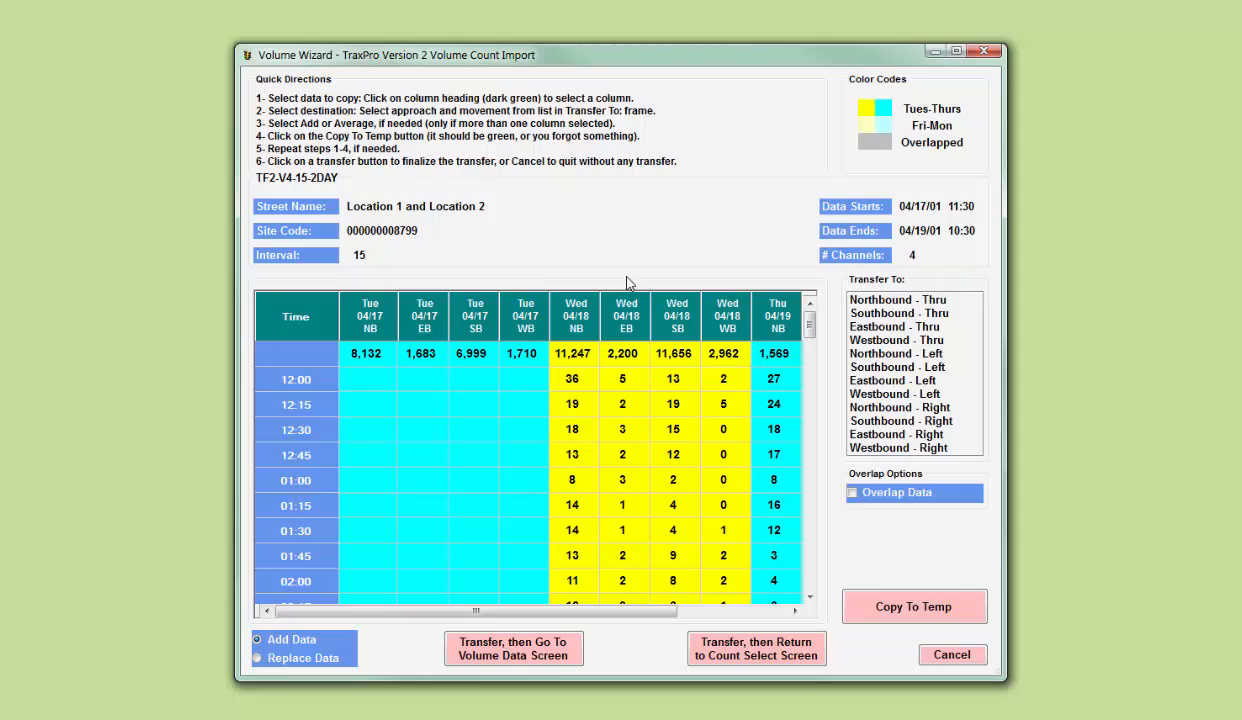
Step: Copy the Wed 04/18 NB, EB and SB columns to temp as Northbound - Thru, Eastbound - Thru and Southbound - Thru
{"action": "left_click", "coordinate": [573, 318]}
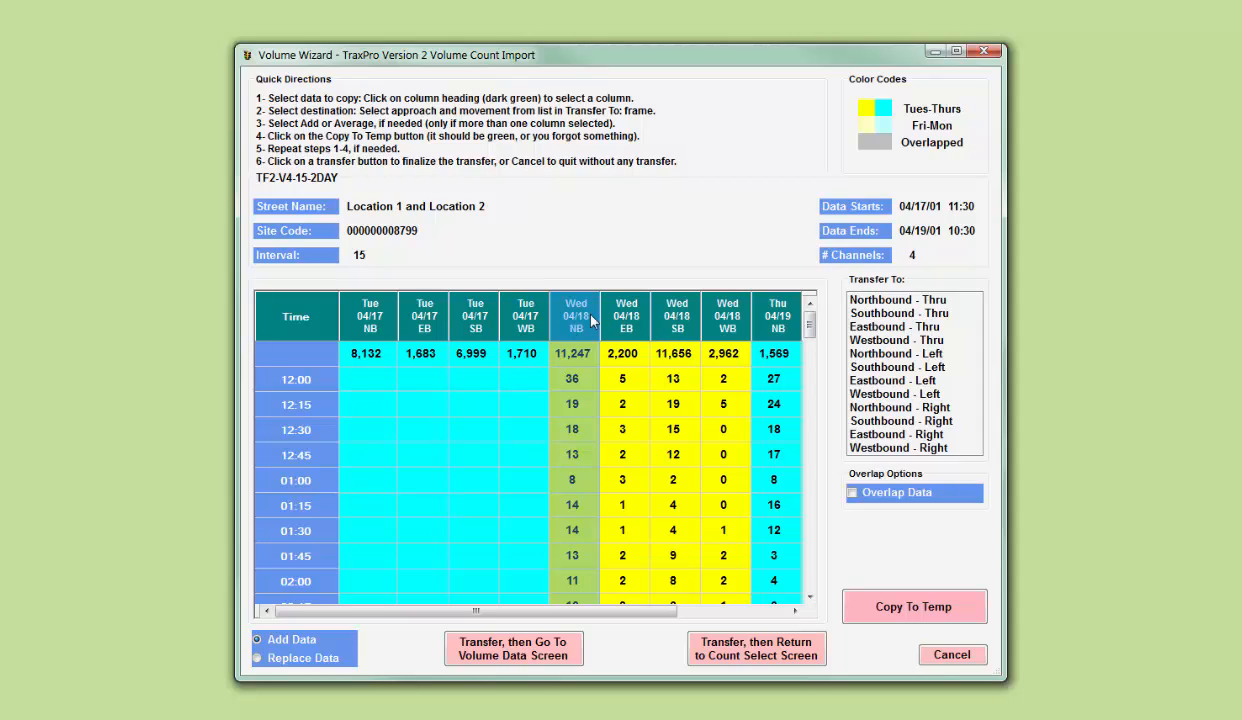
{"action": "left_click", "coordinate": [862, 300]}
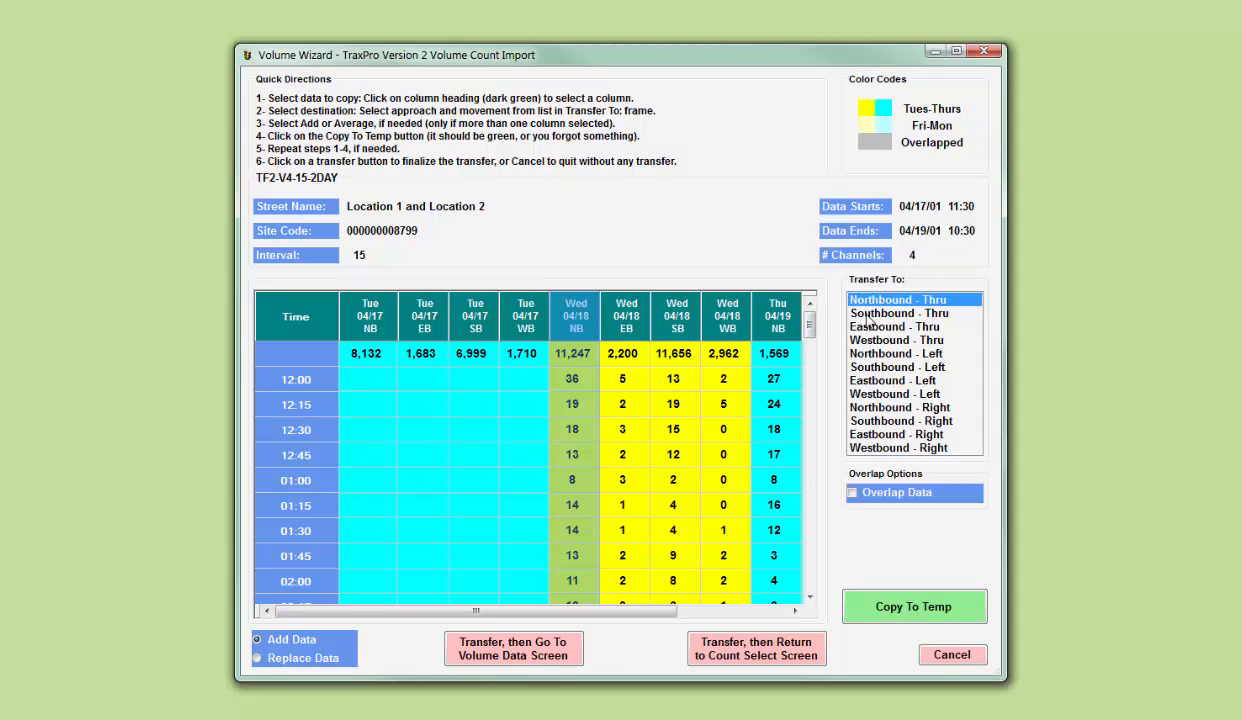
{"action": "left_click", "coordinate": [920, 612]}
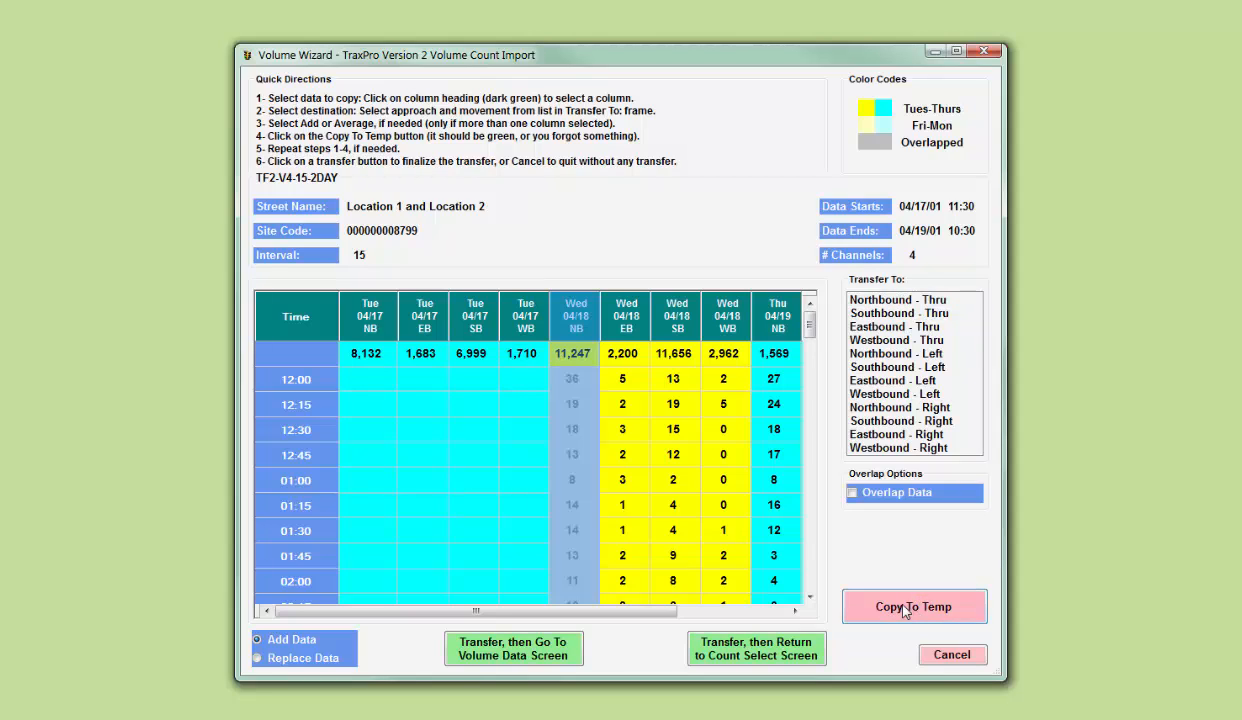
{"action": "left_click", "coordinate": [622, 318]}
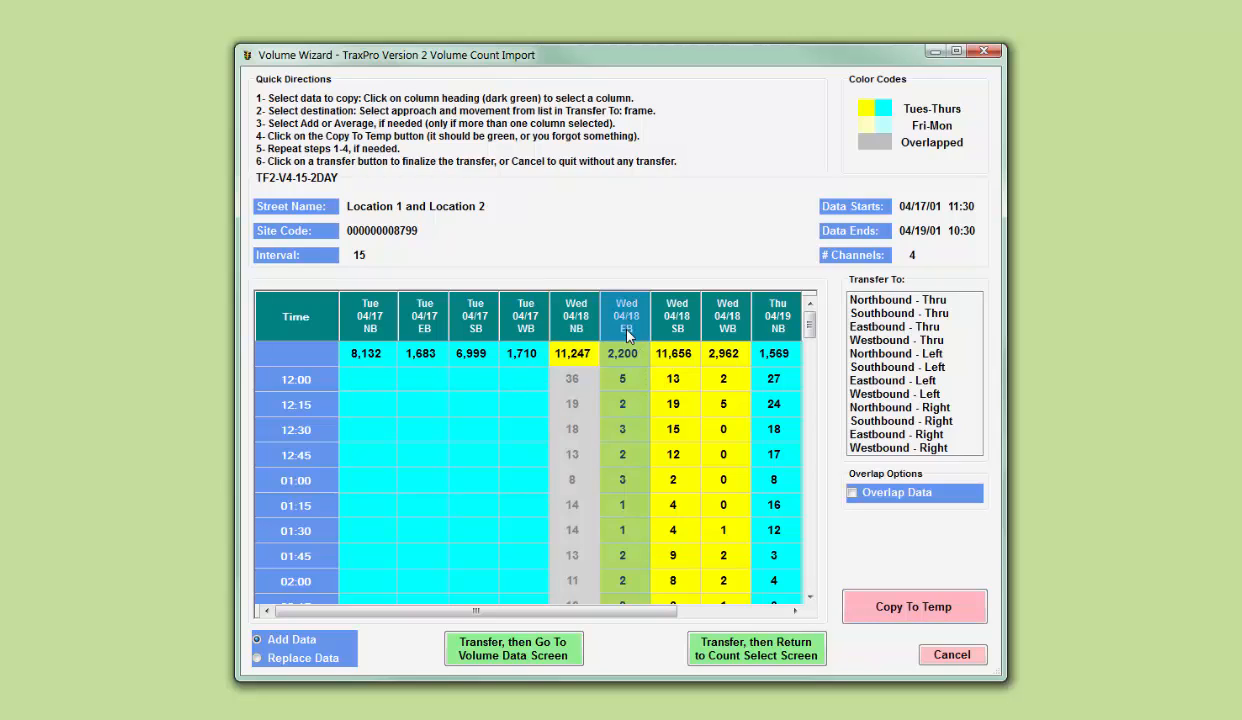
{"action": "left_click", "coordinate": [858, 326]}
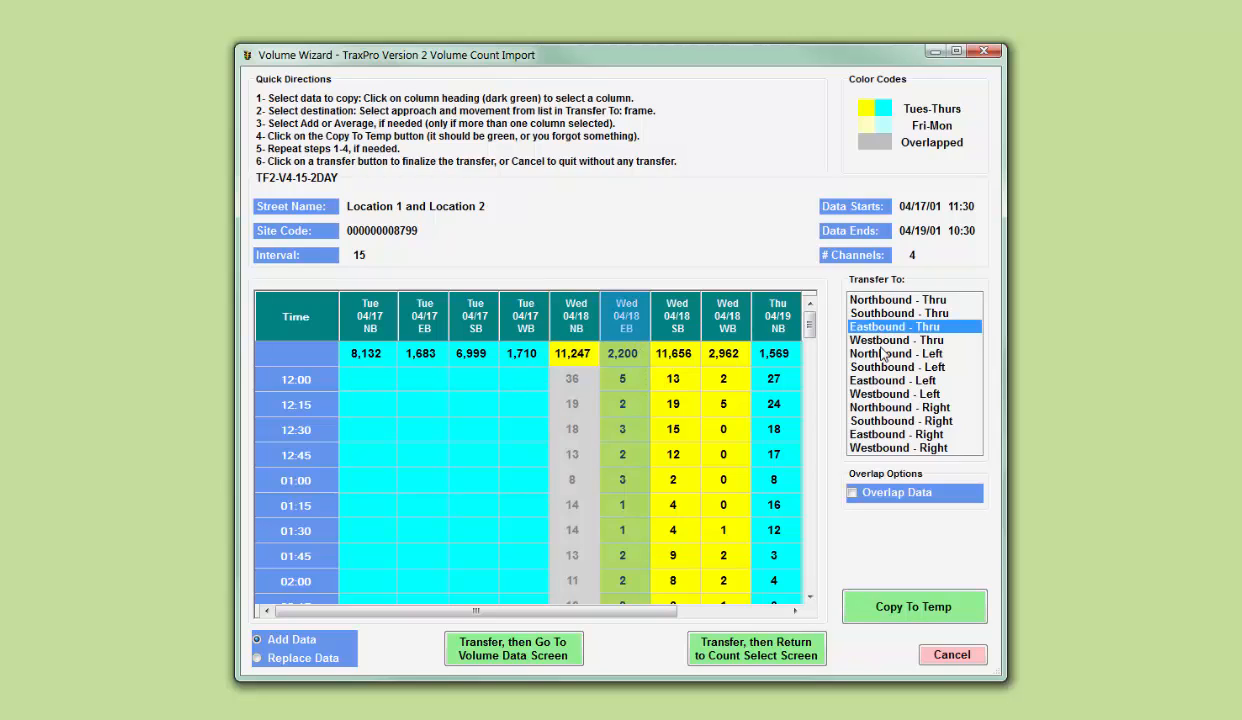
{"action": "left_click", "coordinate": [888, 600]}
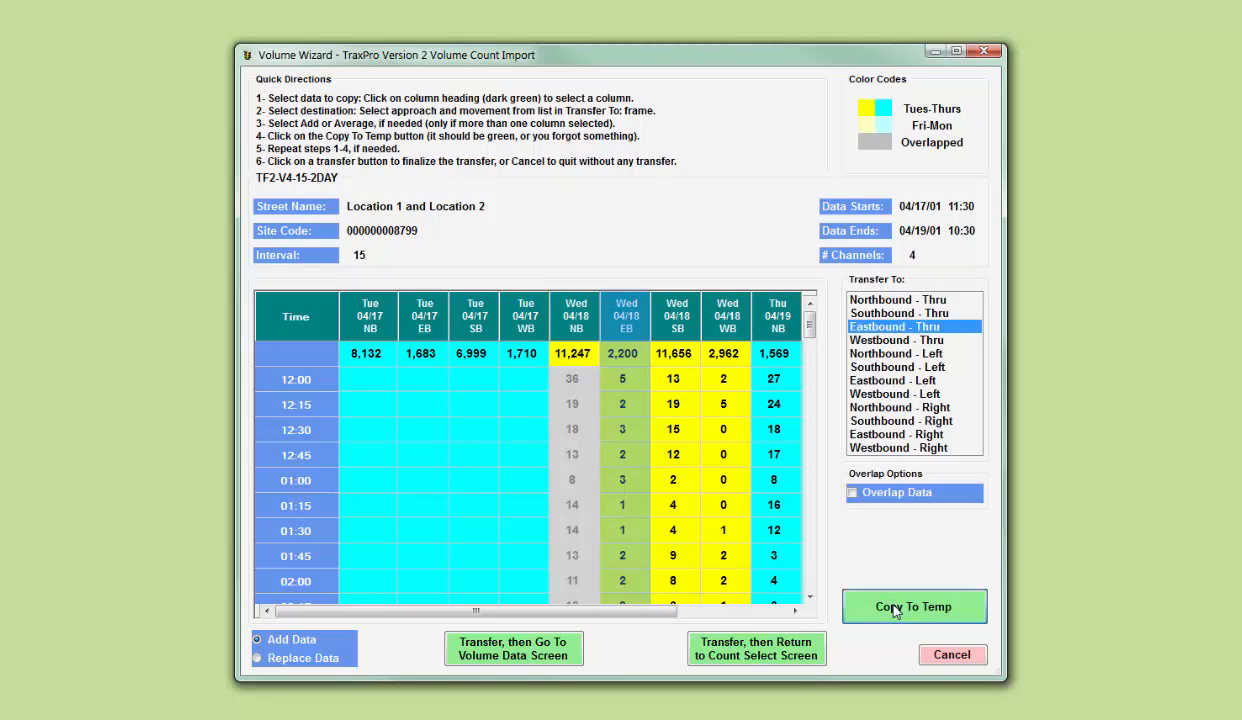
{"action": "left_click", "coordinate": [676, 316]}
{"action": "left_click", "coordinate": [863, 313]}
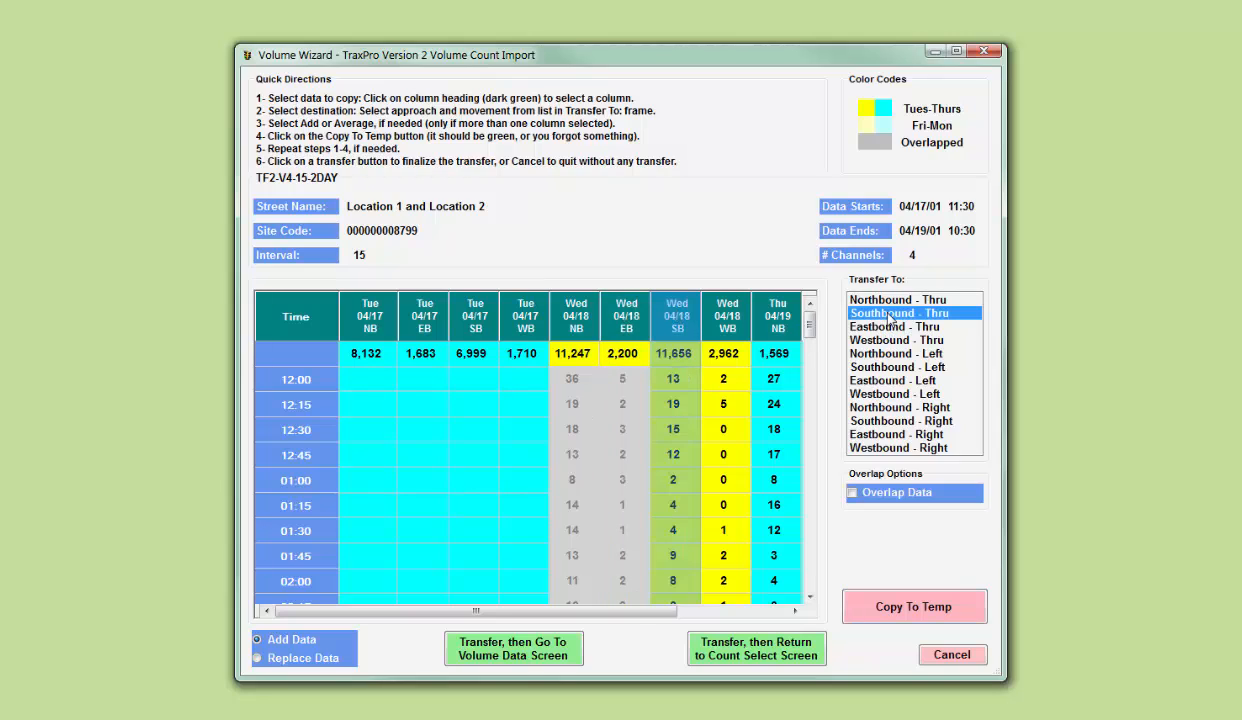
{"action": "left_click", "coordinate": [892, 590]}
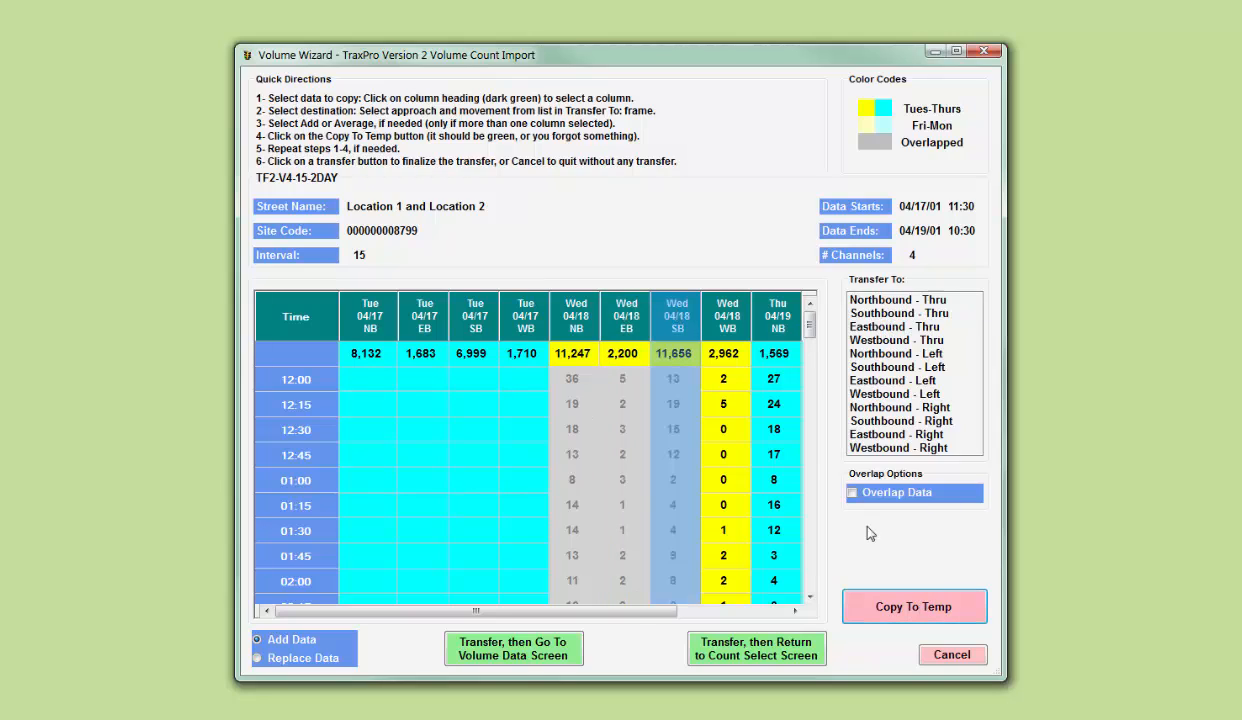
Step: Copy the Wed 04/18 WB column to temp as Westbound - Thru, and transfer all copied counts into the study's volume data
{"action": "left_click", "coordinate": [721, 318]}
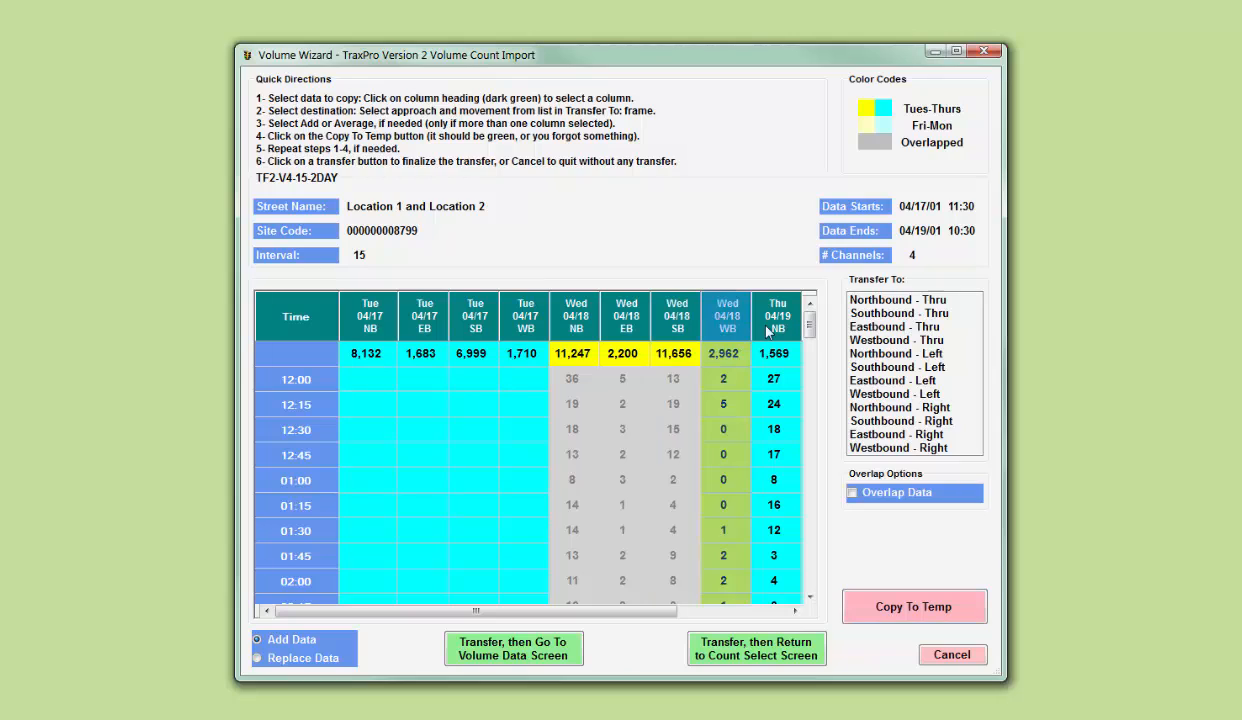
{"action": "left_click", "coordinate": [880, 341]}
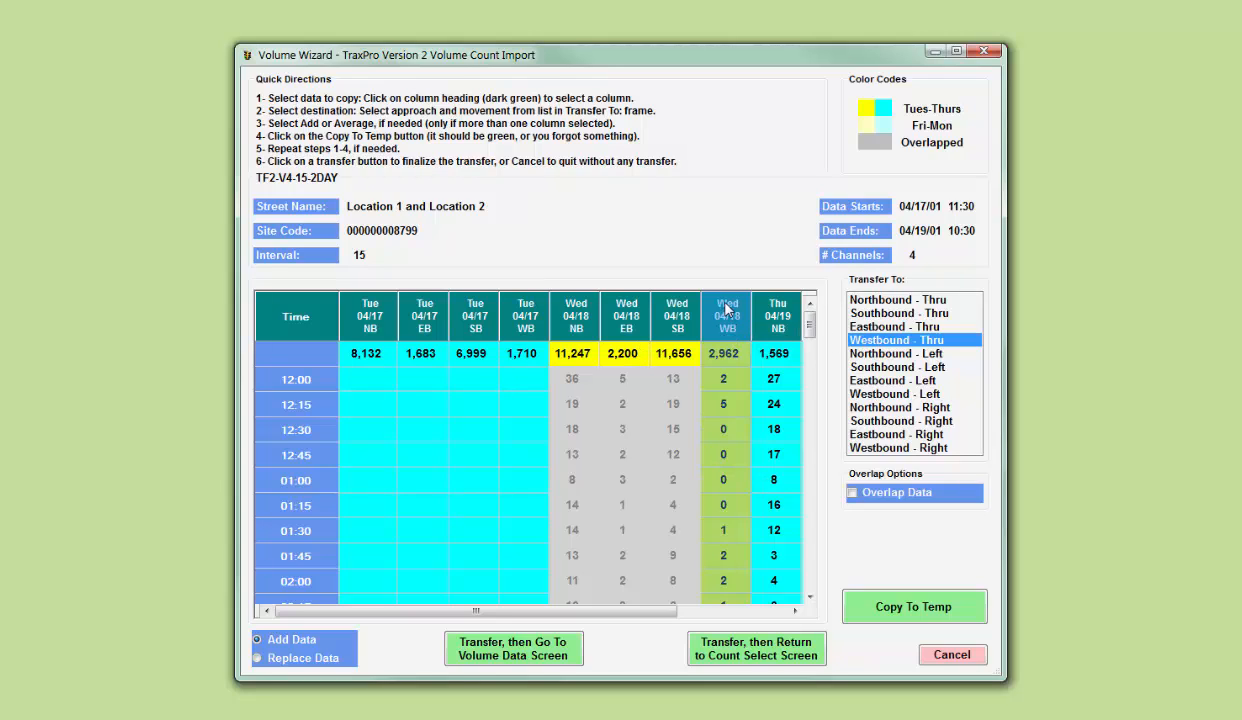
{"action": "left_click", "coordinate": [903, 594]}
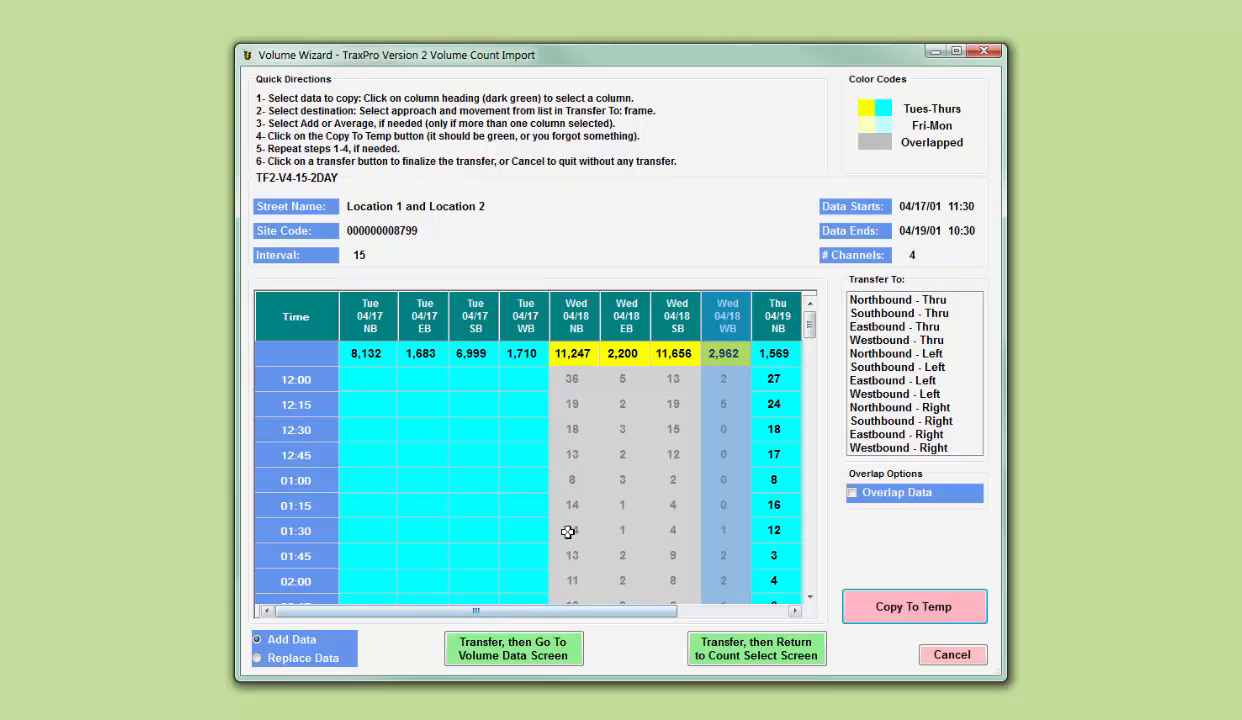
{"action": "left_click", "coordinate": [531, 655]}
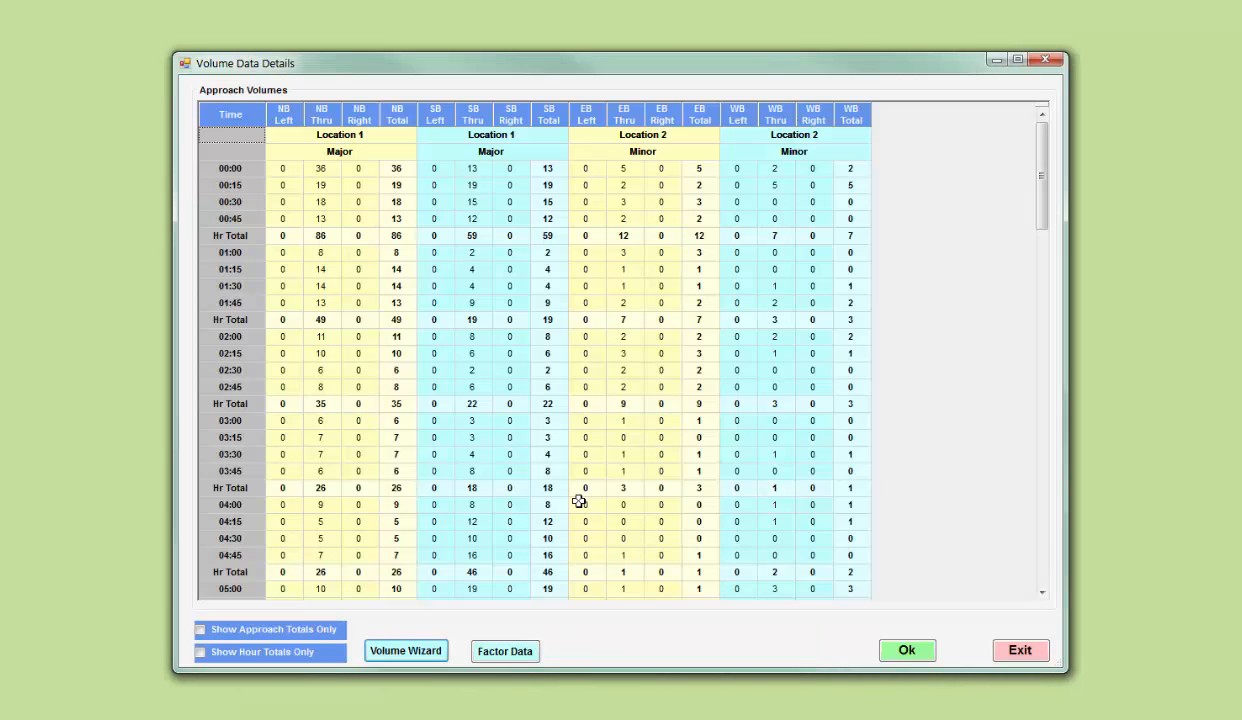
Step: Show only approach totals and hour totals for the TraxPro volumes, and accept the volume data
{"action": "left_click", "coordinate": [200, 629]}
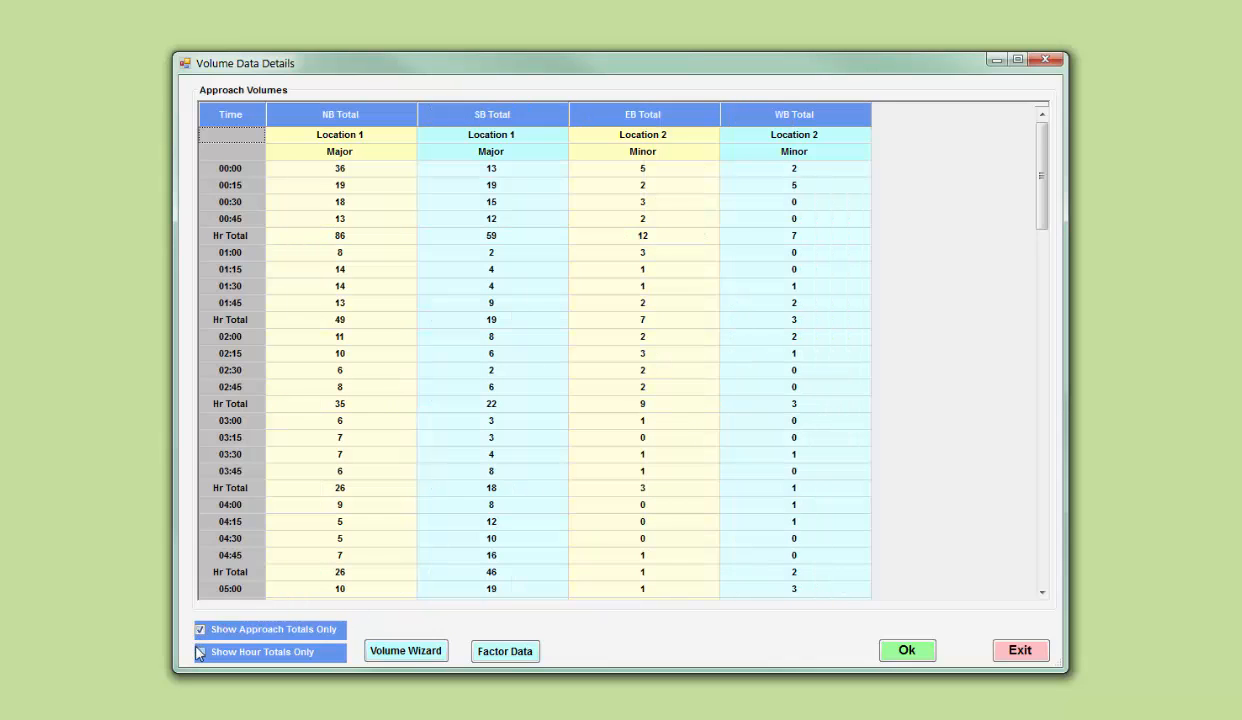
{"action": "left_click", "coordinate": [199, 653]}
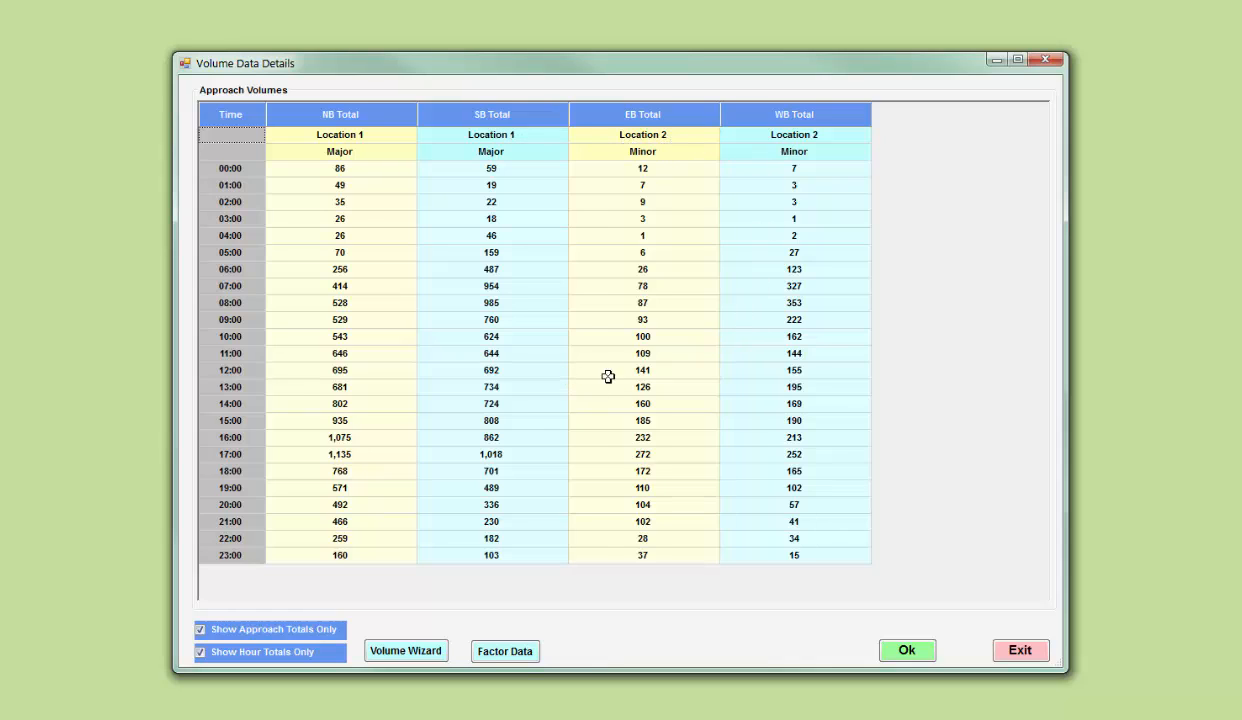
{"action": "left_click", "coordinate": [908, 651]}
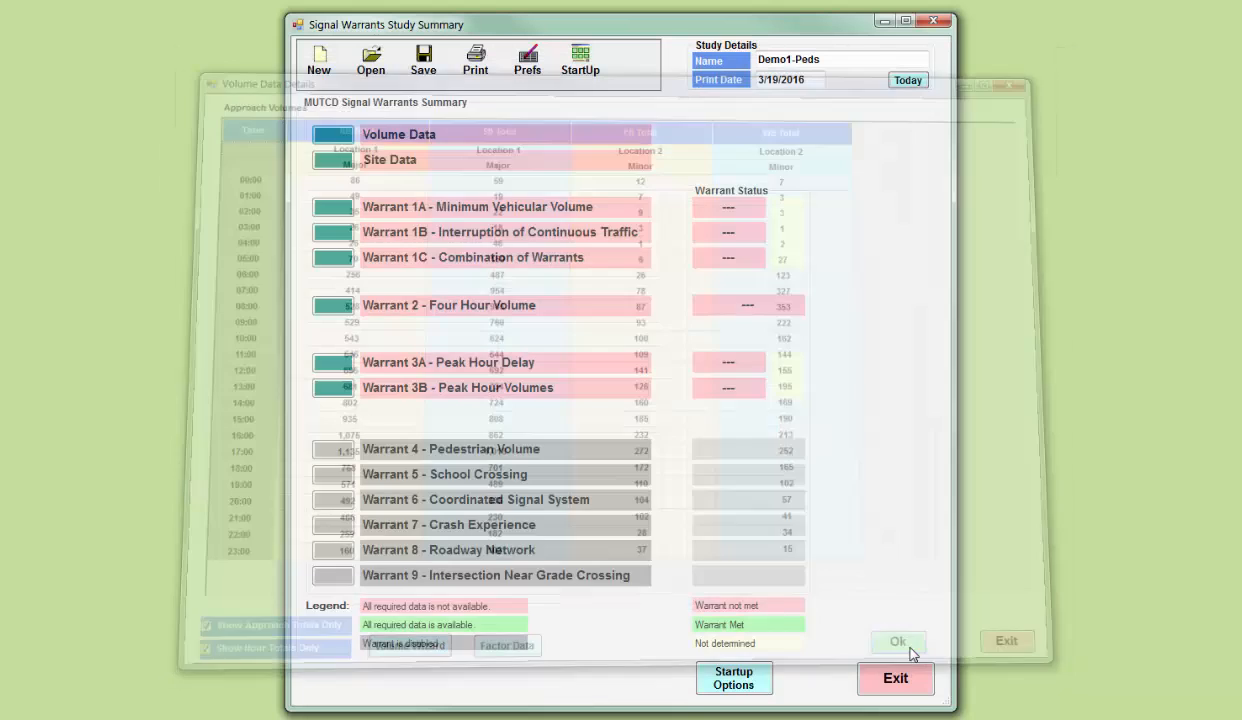
Step: Open the Bismark Test1 signal warrant study and apply rural settings in its site data
{"action": "left_click", "coordinate": [367, 67]}
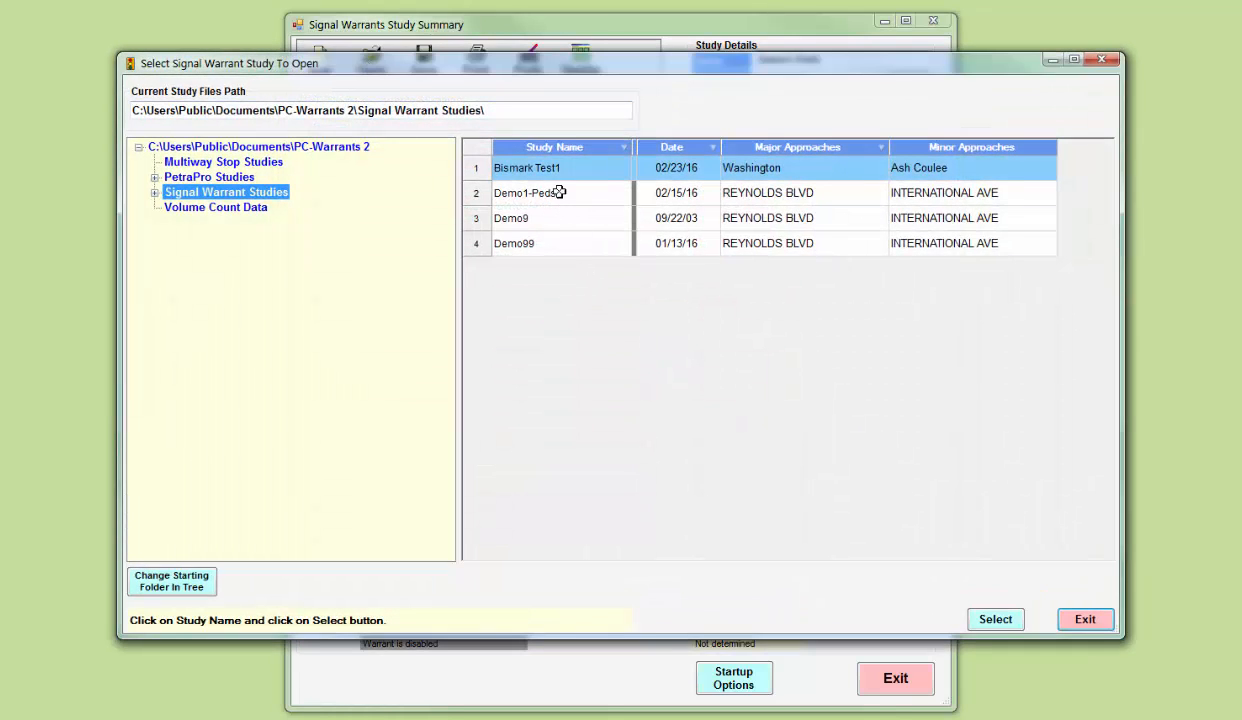
{"action": "left_click", "coordinate": [990, 617]}
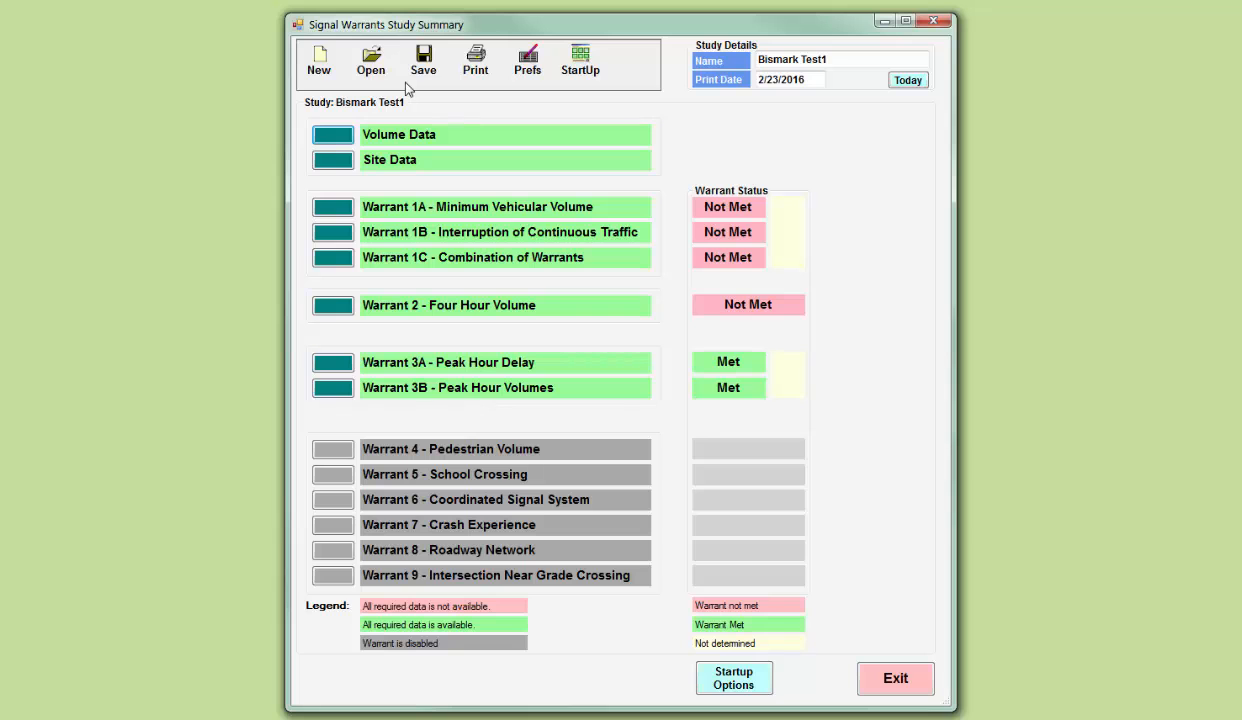
{"action": "left_click", "coordinate": [338, 159]}
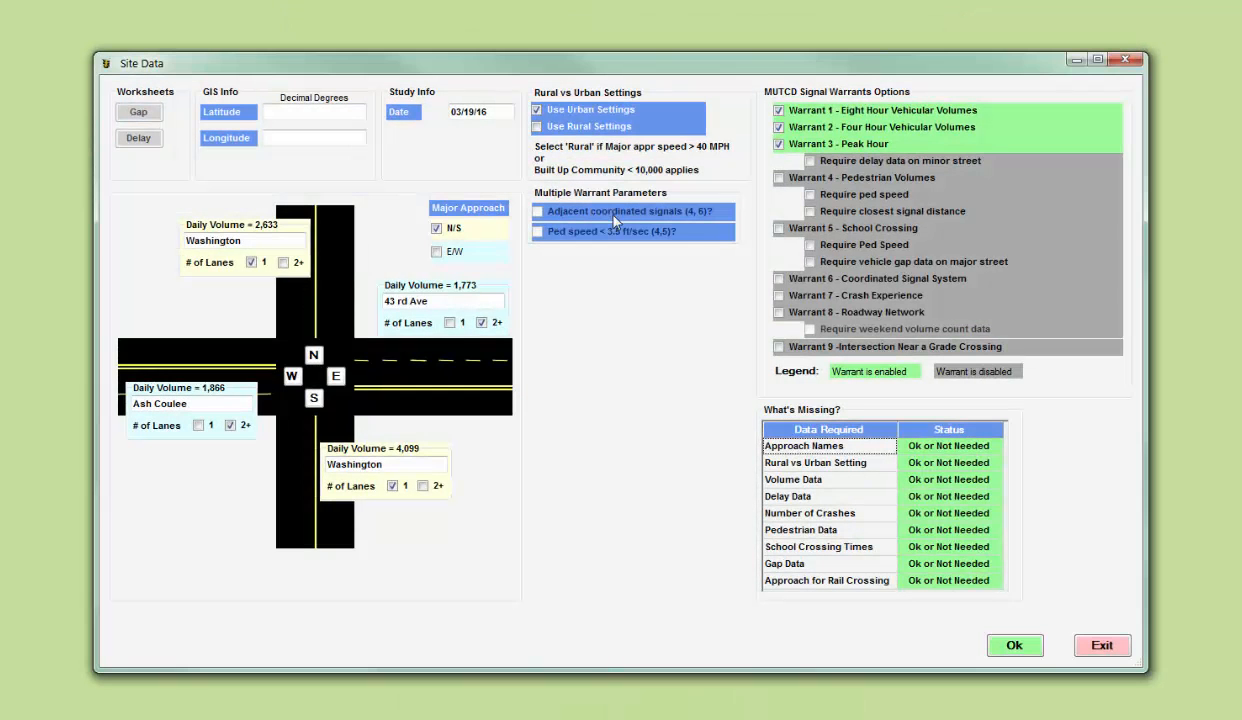
{"action": "left_click", "coordinate": [1012, 645]}
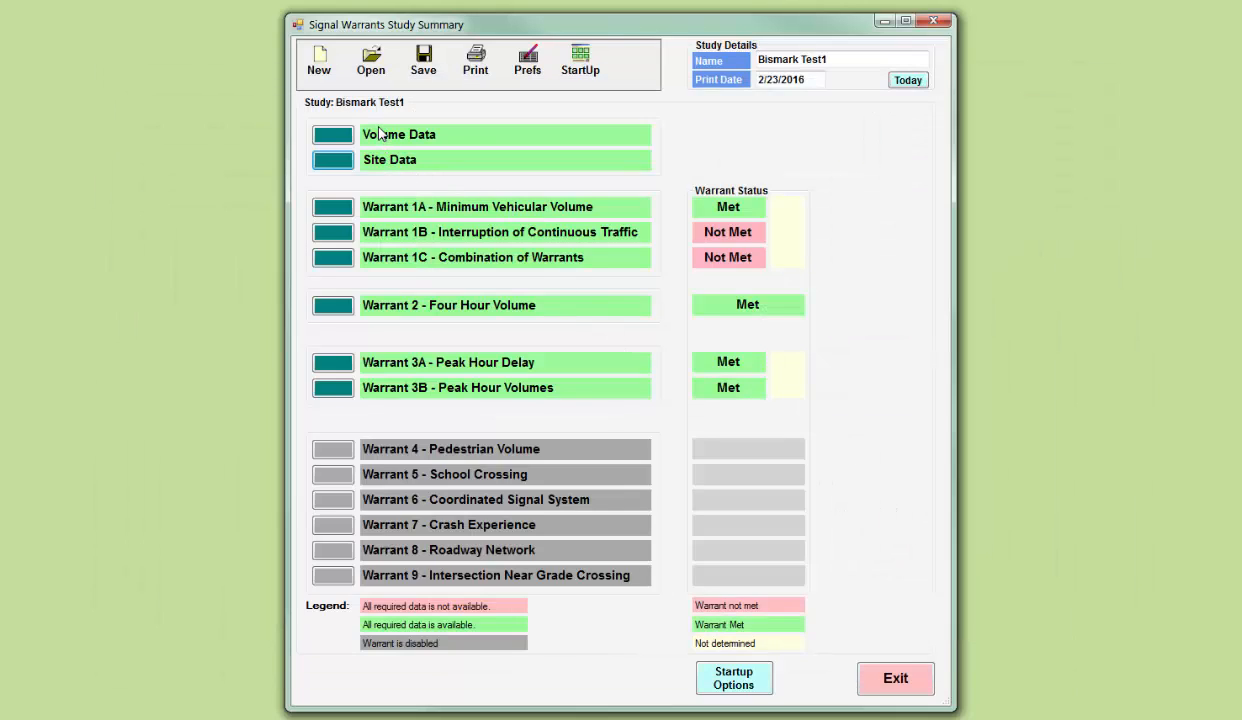
Step: Select all available reports of the Bismark Test1 study for printing and generate their print preview
{"action": "left_click", "coordinate": [476, 60]}
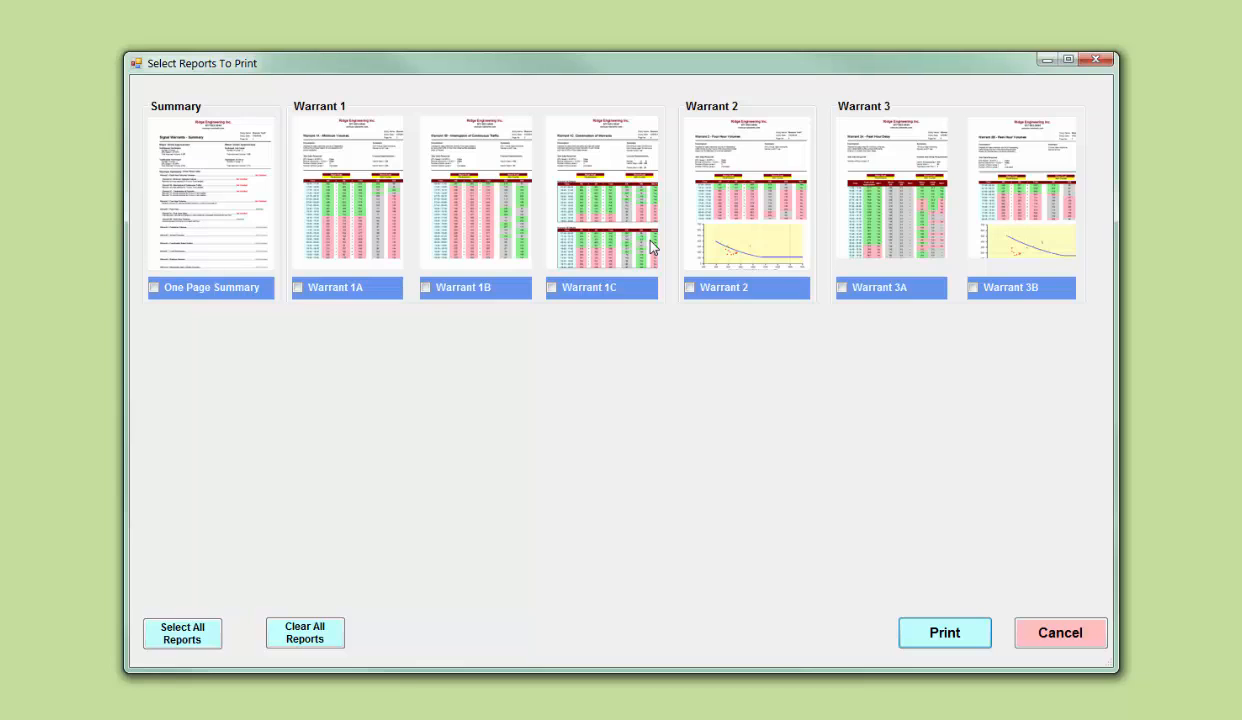
{"action": "left_click", "coordinate": [187, 627]}
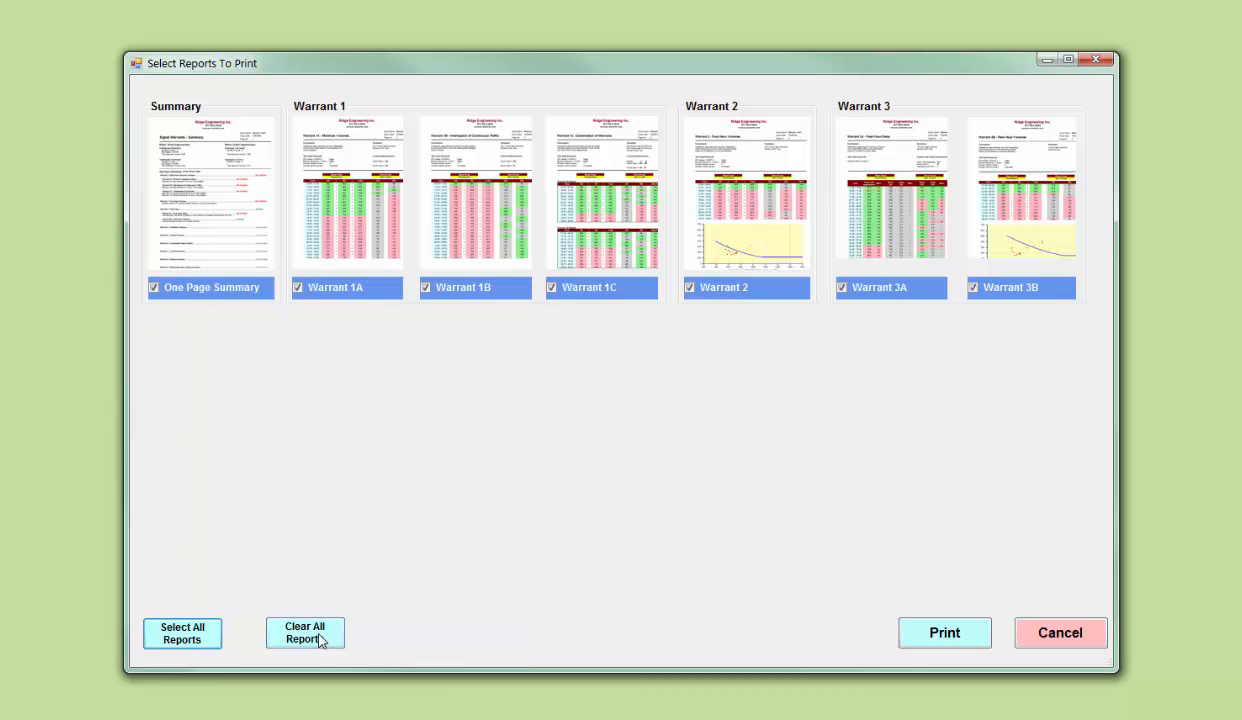
{"action": "left_click", "coordinate": [310, 628]}
{"action": "left_click", "coordinate": [194, 632]}
{"action": "left_click", "coordinate": [930, 613]}
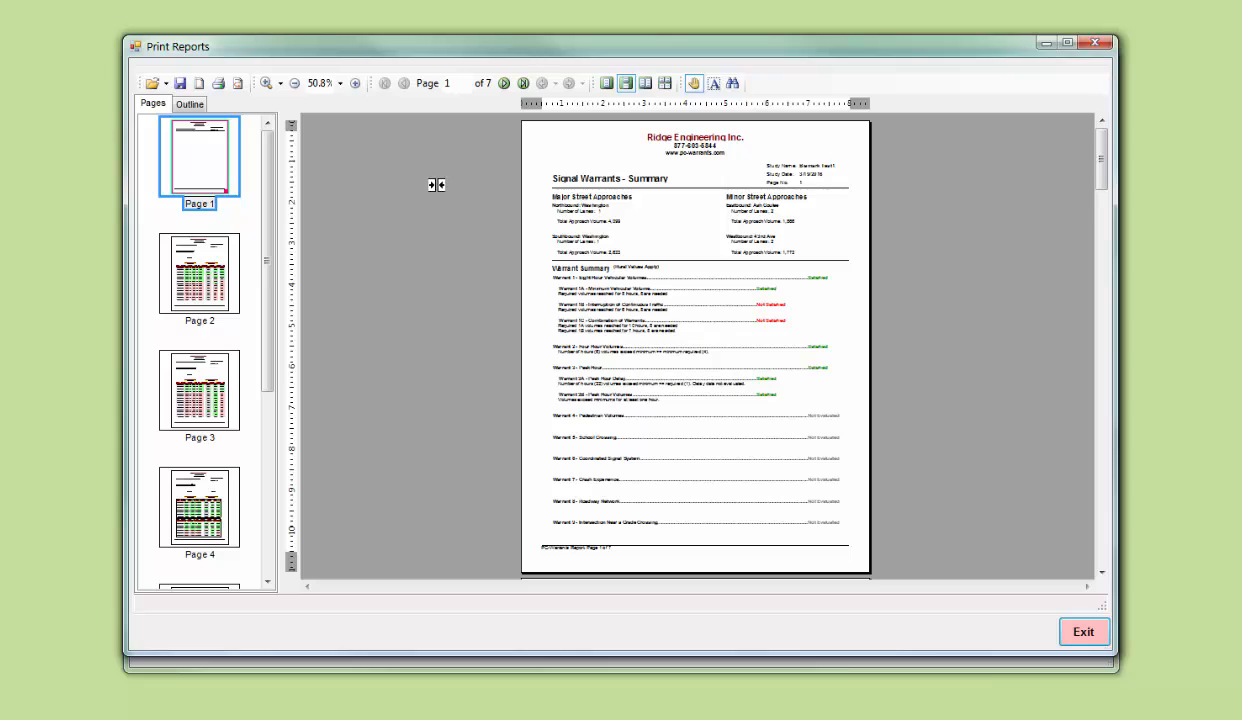
Step: Examine the report's summary page at 100% zoom and look through the Warrant 1A, 1B and 1C pages
{"action": "left_click", "coordinate": [356, 84]}
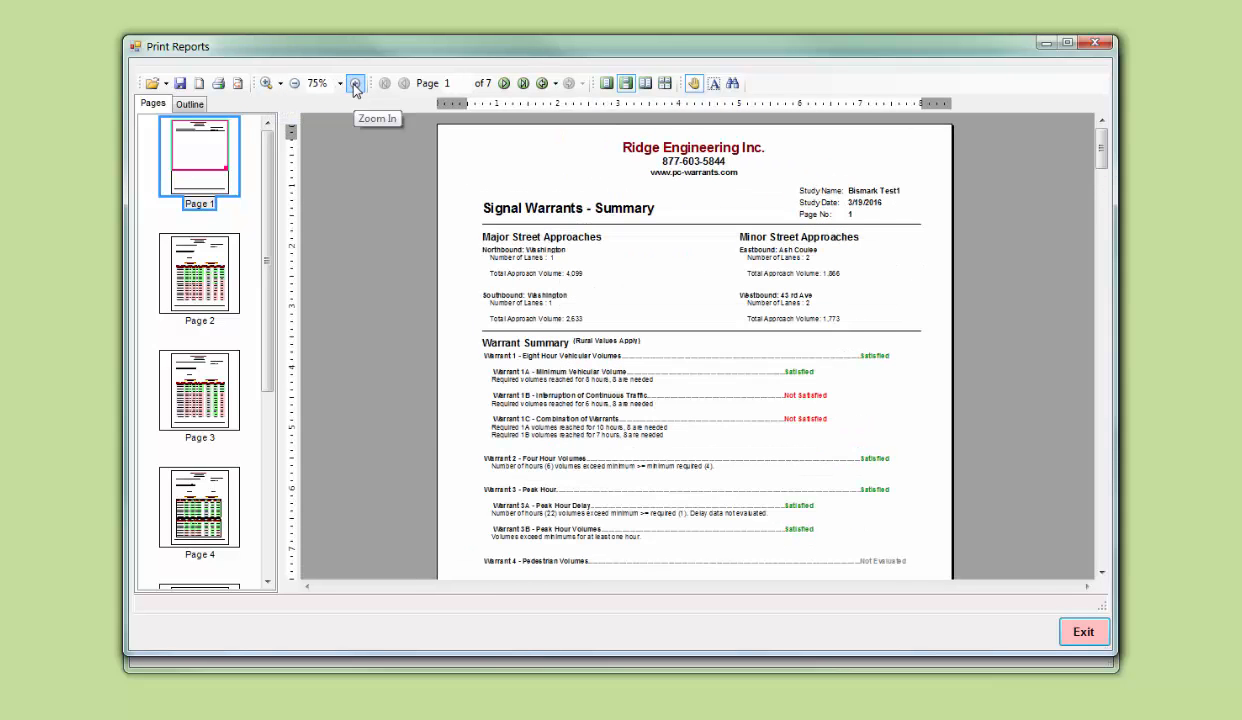
{"action": "left_click", "coordinate": [355, 86]}
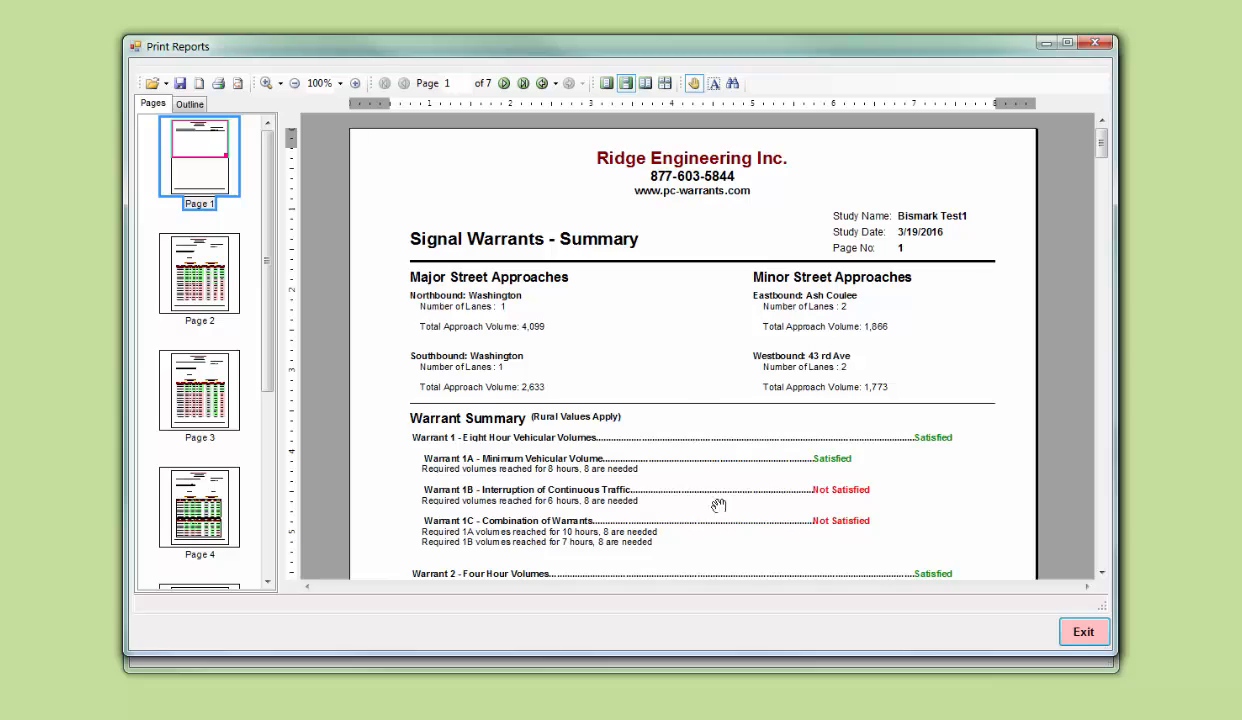
{"action": "mouse_move", "coordinate": [1101, 148]}
{"action": "left_mouse_down"}
{"action": "mouse_move", "coordinate": [1113, 230]}
{"action": "mouse_move", "coordinate": [1106, 150]}
{"action": "left_mouse_up"}
{"action": "left_click", "coordinate": [205, 280]}
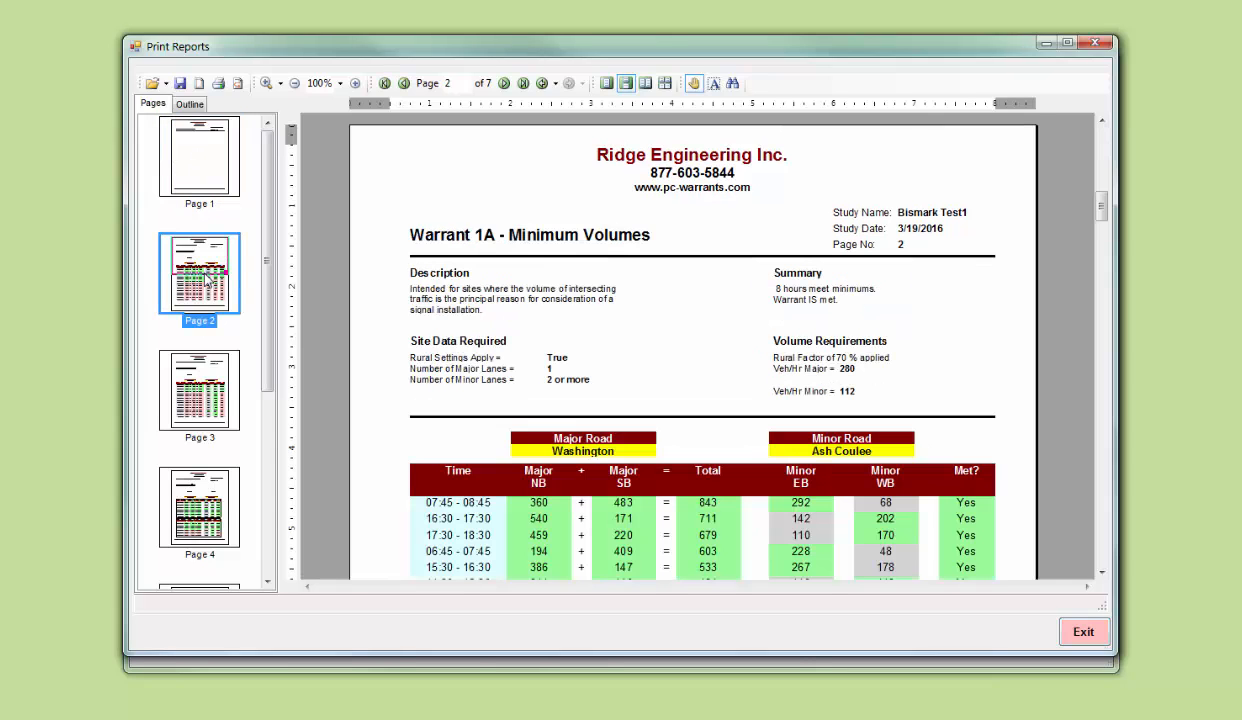
{"action": "left_click", "coordinate": [203, 382]}
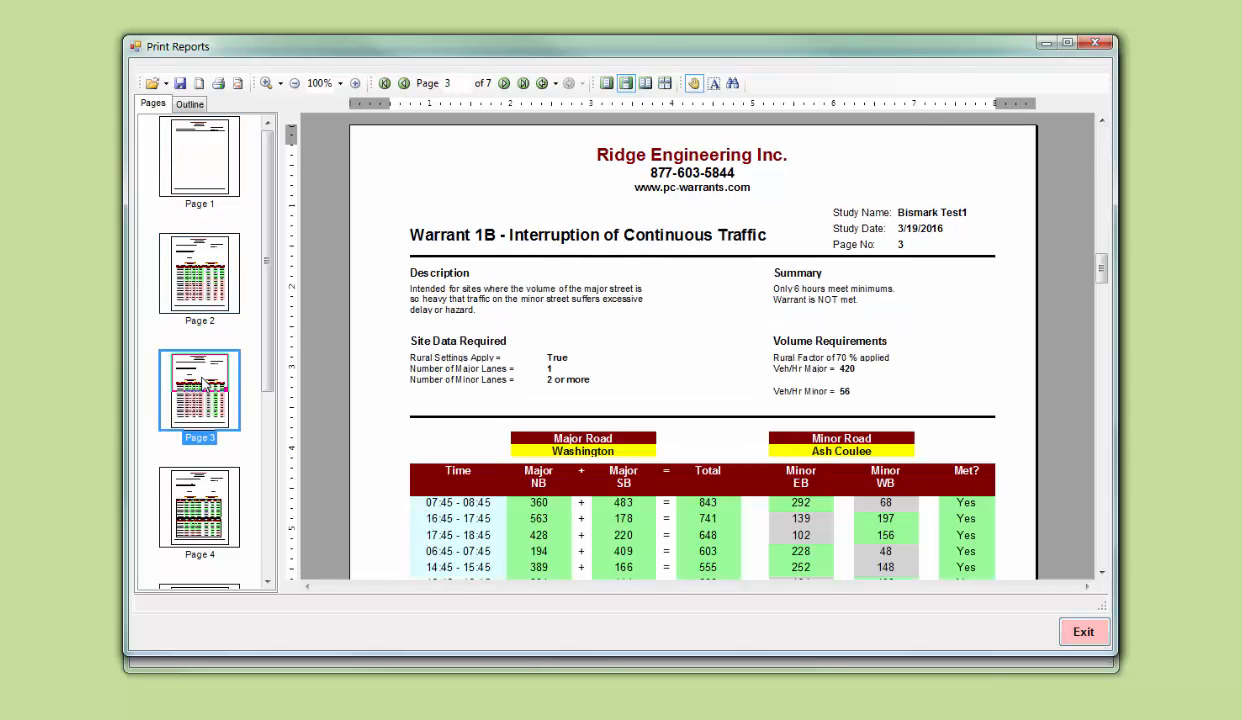
{"action": "left_click", "coordinate": [202, 488]}
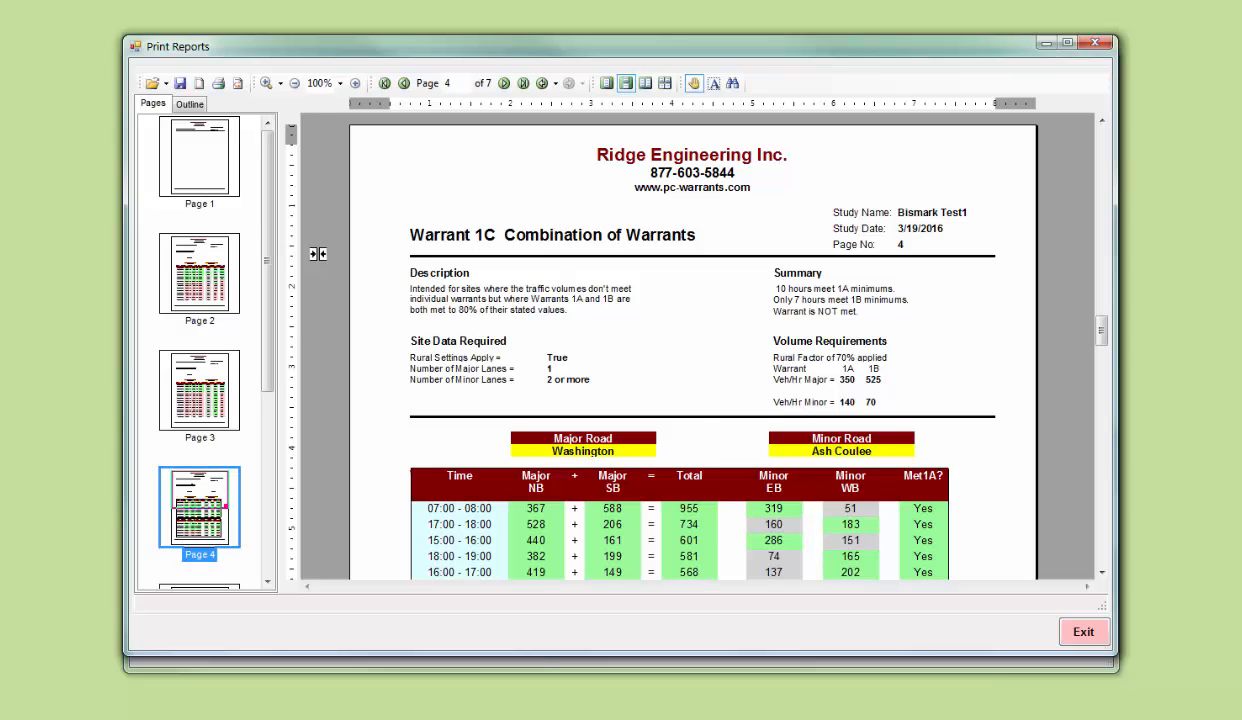
{"action": "left_click", "coordinate": [207, 166]}
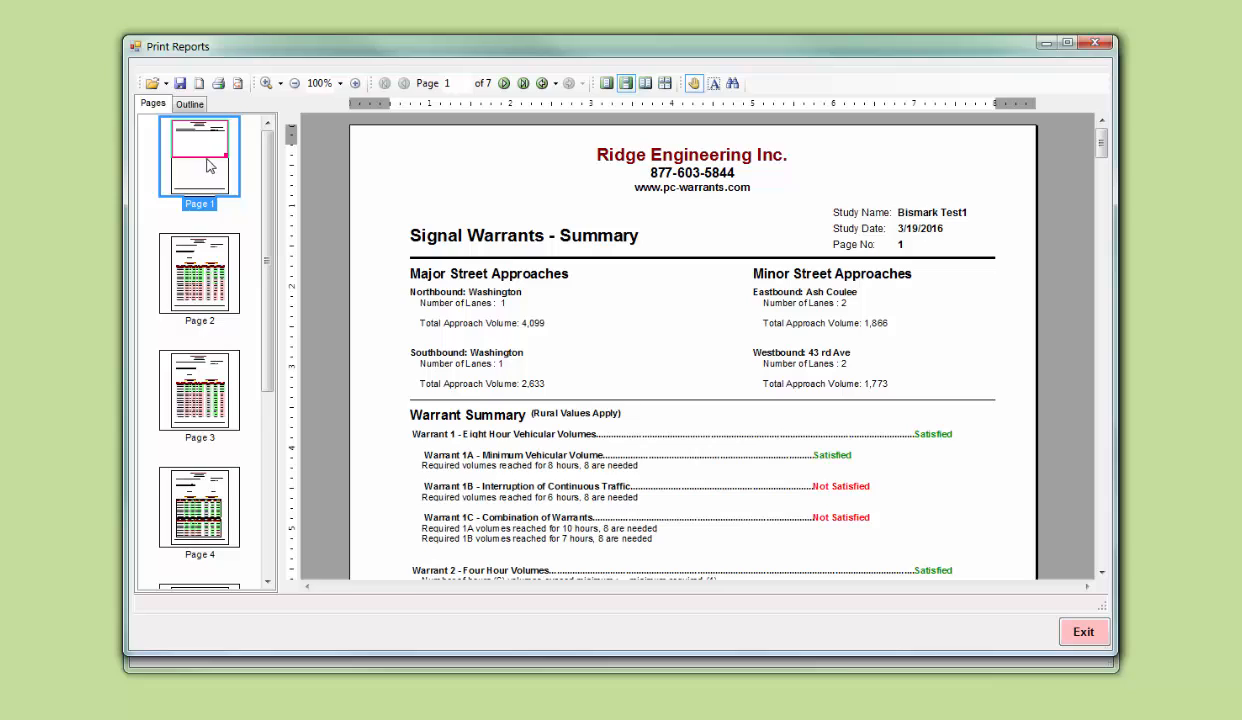
{"action": "left_click", "coordinate": [180, 84]}
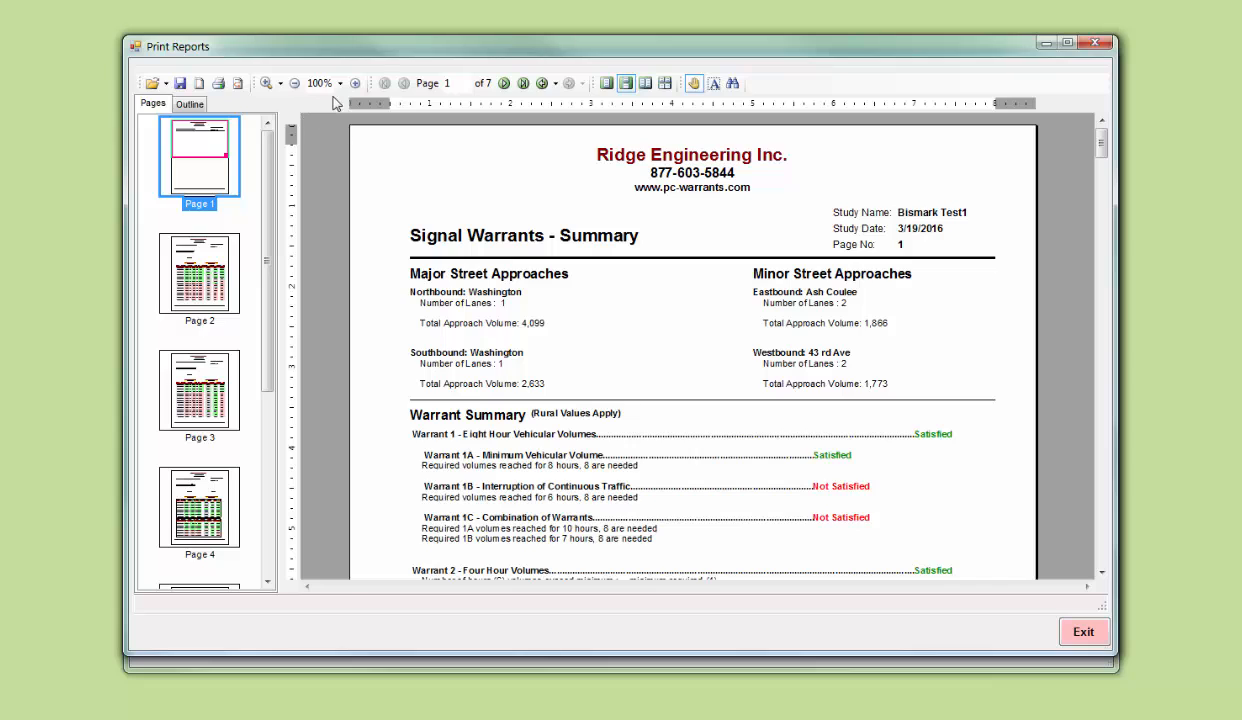
Step: Read the full Signal Warrants summary and the Warrant 1A - Minimum Volumes page at 75% zoom
{"action": "left_click", "coordinate": [295, 85]}
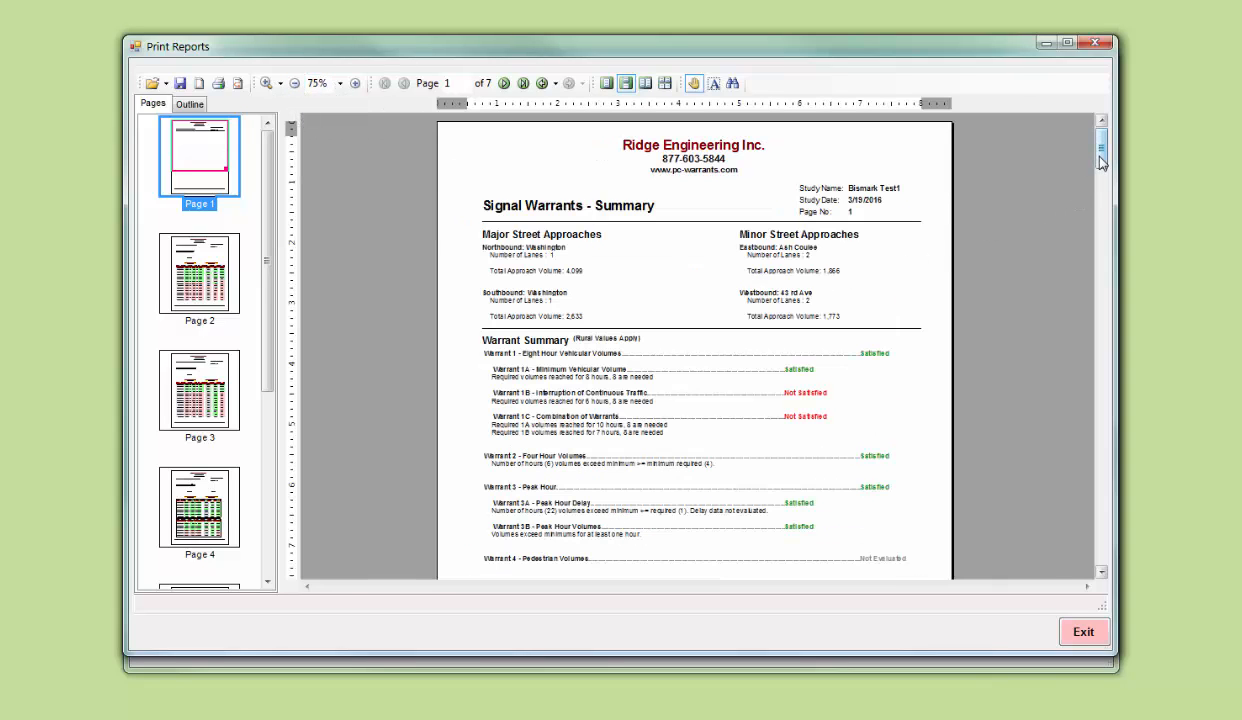
{"action": "mouse_move", "coordinate": [1101, 152]}
{"action": "left_mouse_down"}
{"action": "mouse_move", "coordinate": [1101, 188]}
{"action": "mouse_move", "coordinate": [1100, 165]}
{"action": "left_mouse_up"}
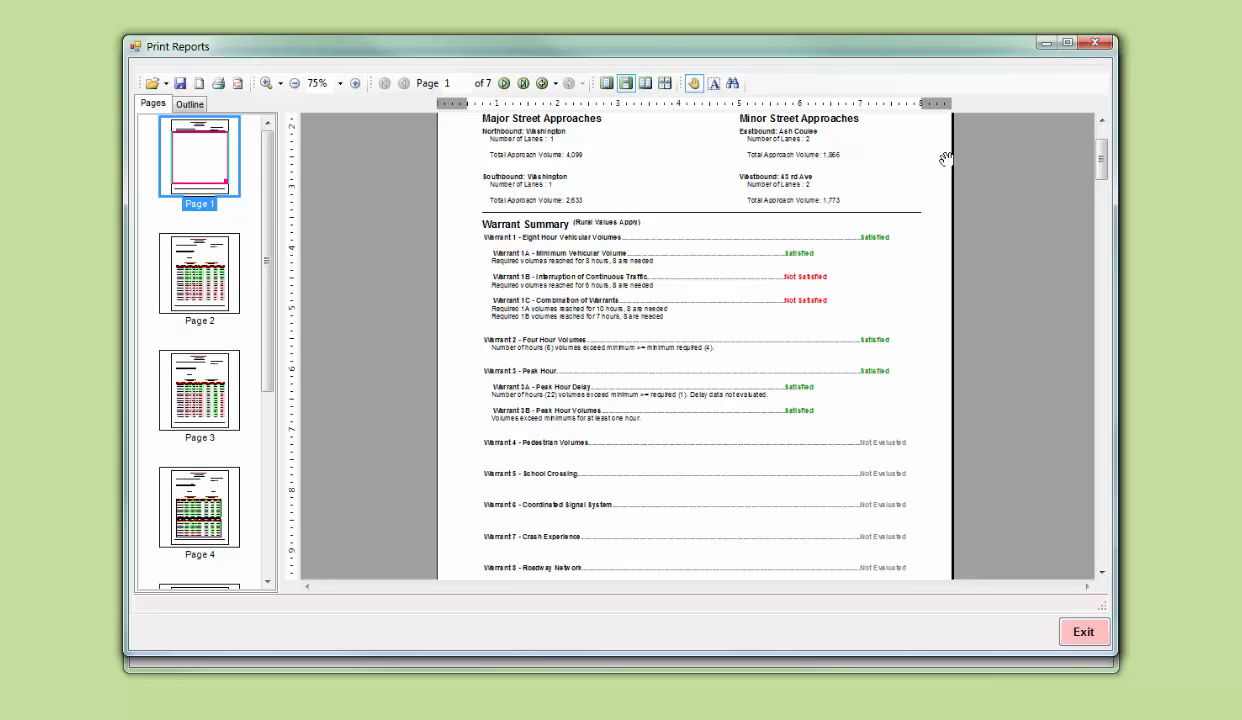
{"action": "left_click_drag", "start_coordinate": [1104, 168], "coordinate": [1102, 165]}
{"action": "left_click_drag", "start_coordinate": [1101, 178], "coordinate": [1100, 222]}
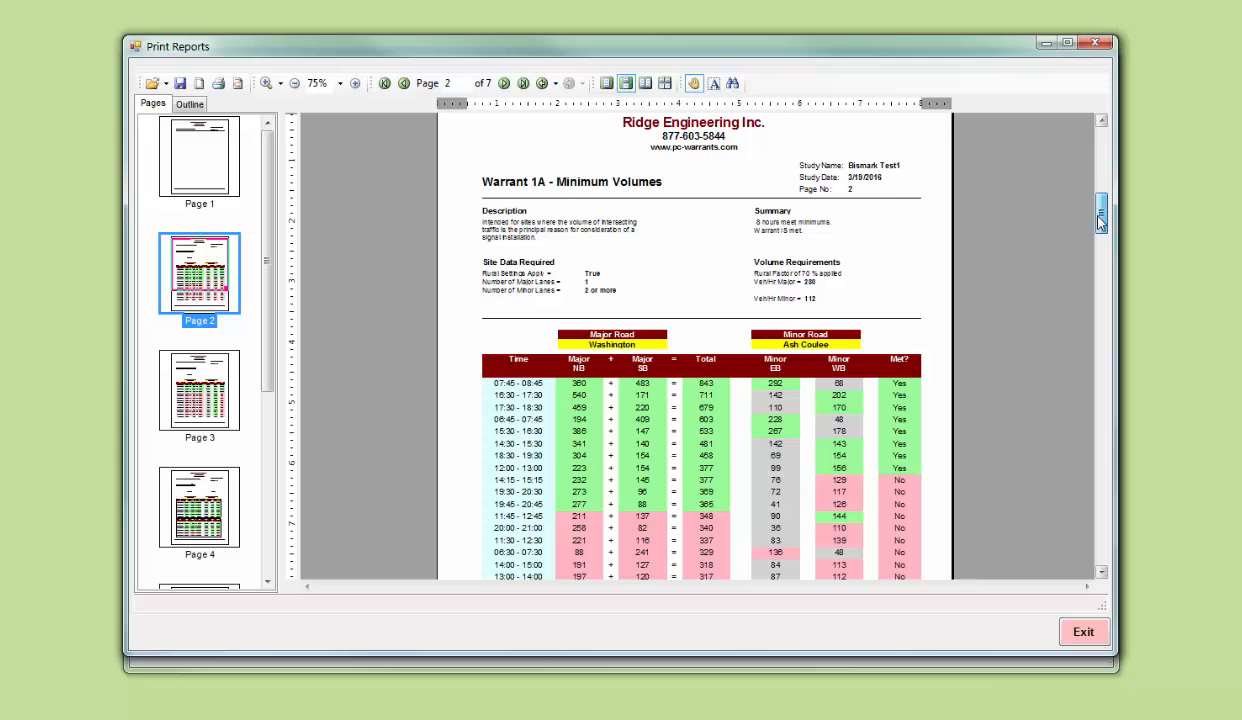
{"action": "left_click_drag", "start_coordinate": [1100, 222], "coordinate": [1100, 226]}
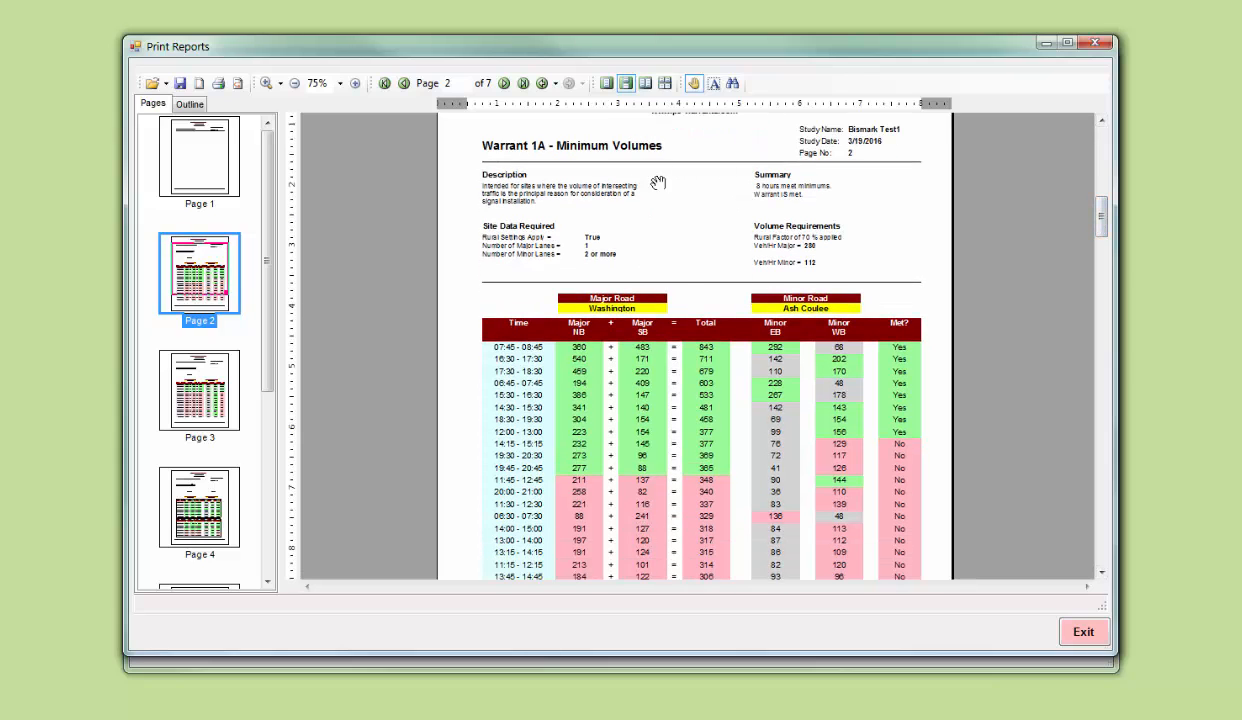
{"action": "left_click_drag", "start_coordinate": [1101, 209], "coordinate": [1105, 228]}
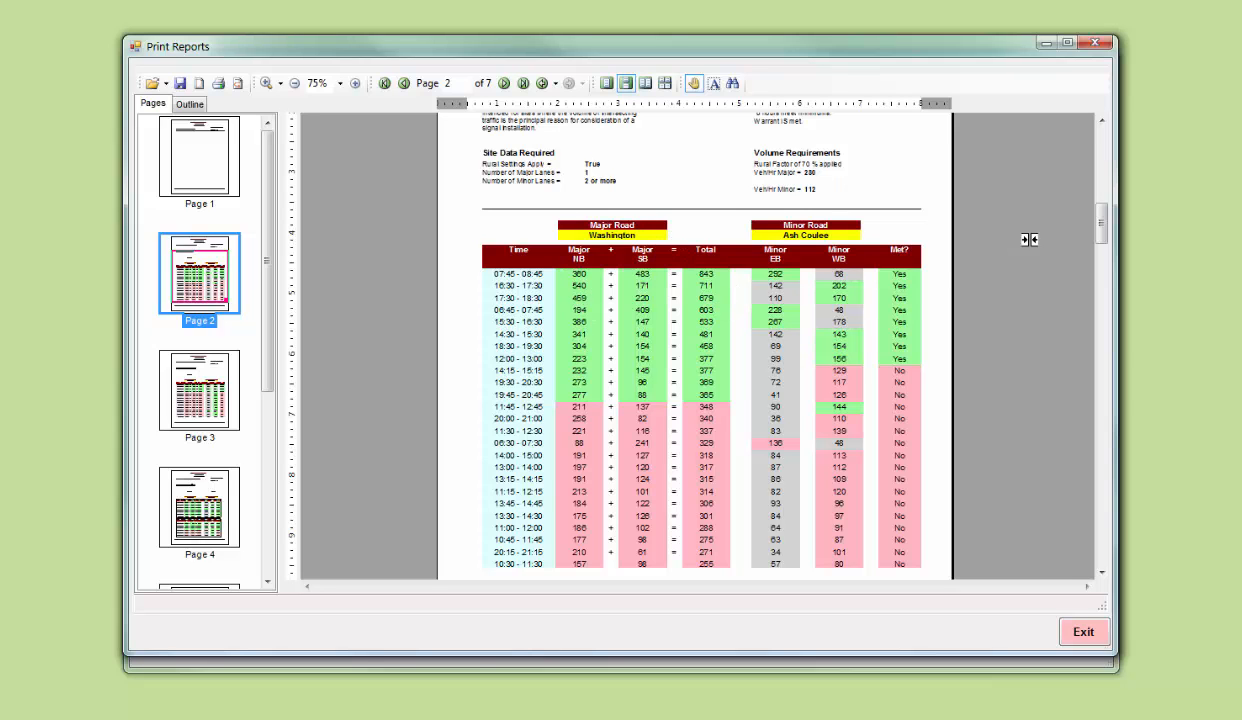
{"action": "left_click_drag", "start_coordinate": [1097, 227], "coordinate": [1097, 213]}
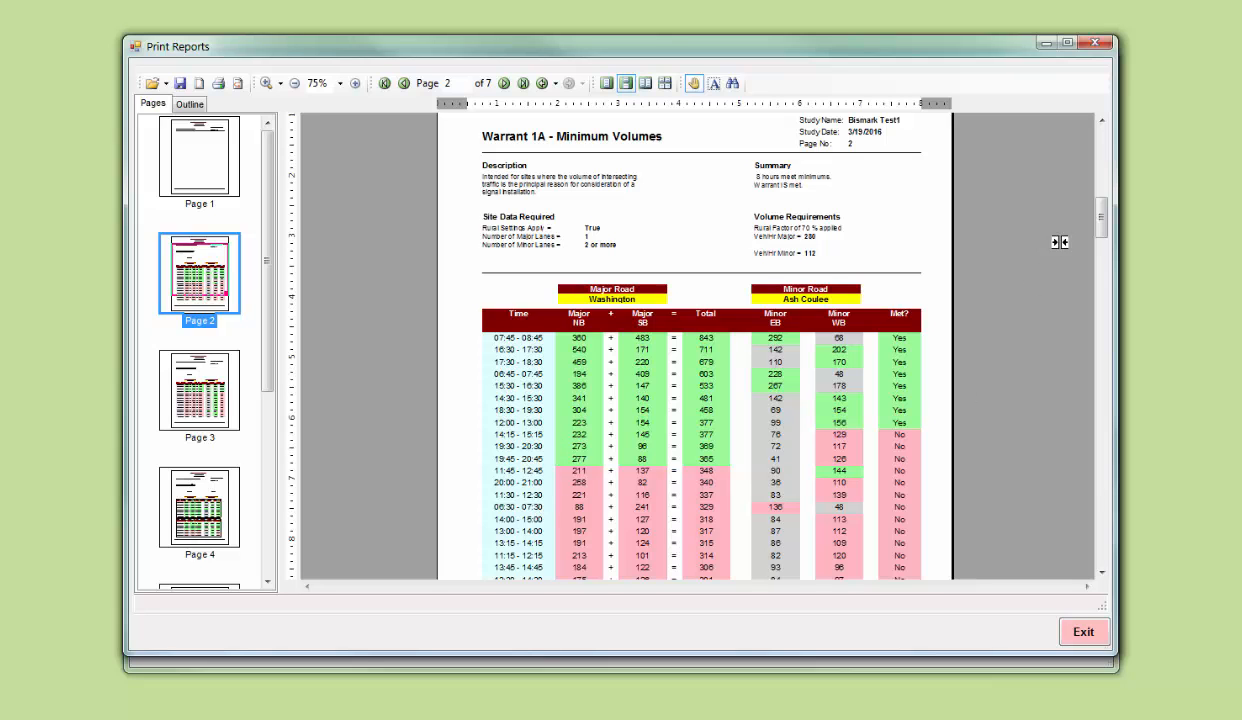
{"action": "scroll", "coordinate": [1070, 218], "scroll_direction": "down", "scroll_amount": 3}
{"action": "scroll", "coordinate": [1070, 218], "scroll_direction": "up", "scroll_amount": 1}
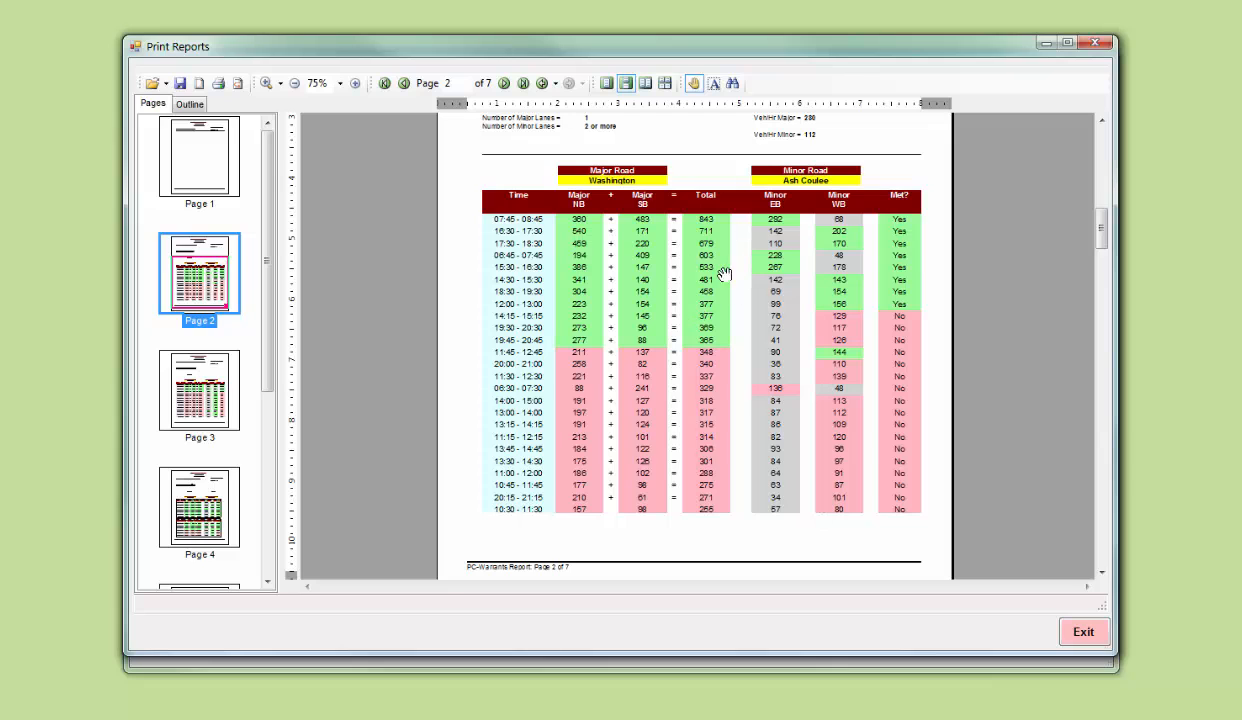
Step: Examine the hourly volume tables on the Warrant 1B and Warrant 1C report pages
{"action": "left_click_drag", "start_coordinate": [1100, 228], "coordinate": [1098, 258]}
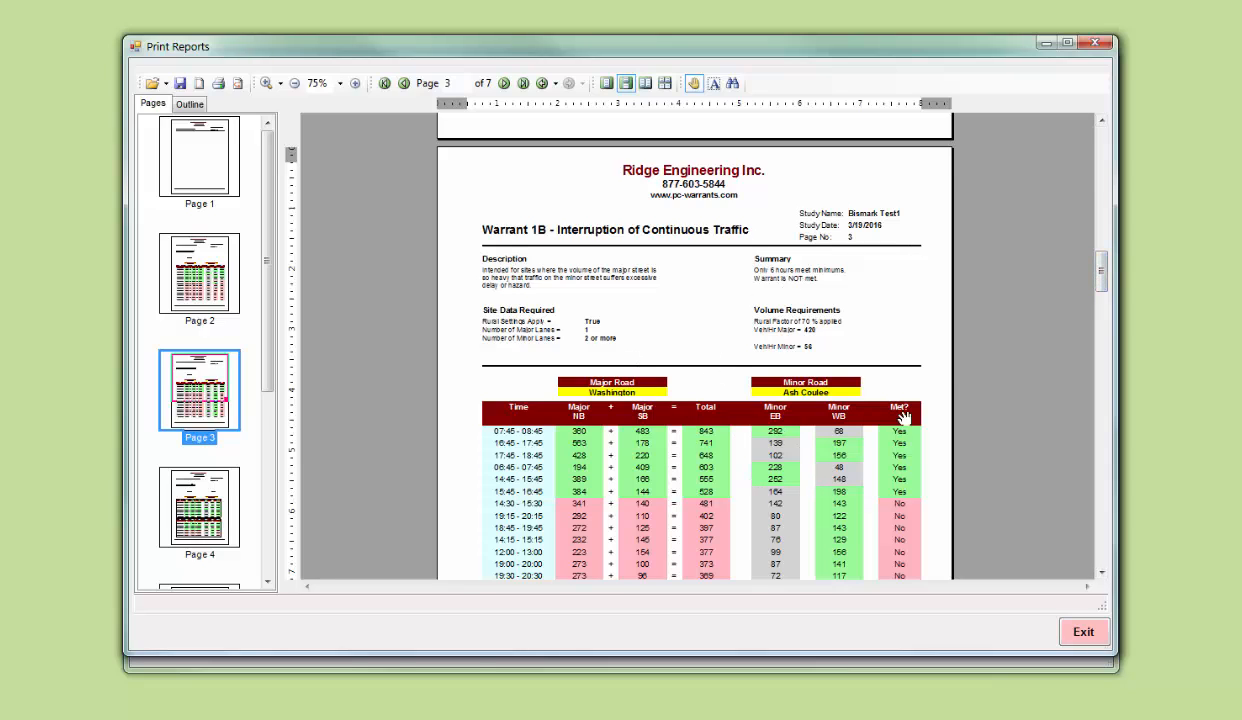
{"action": "mouse_move", "coordinate": [1101, 272]}
{"action": "left_mouse_down"}
{"action": "mouse_move", "coordinate": [1101, 309]}
{"action": "mouse_move", "coordinate": [1099, 232]}
{"action": "mouse_move", "coordinate": [1097, 295]}
{"action": "left_mouse_up"}
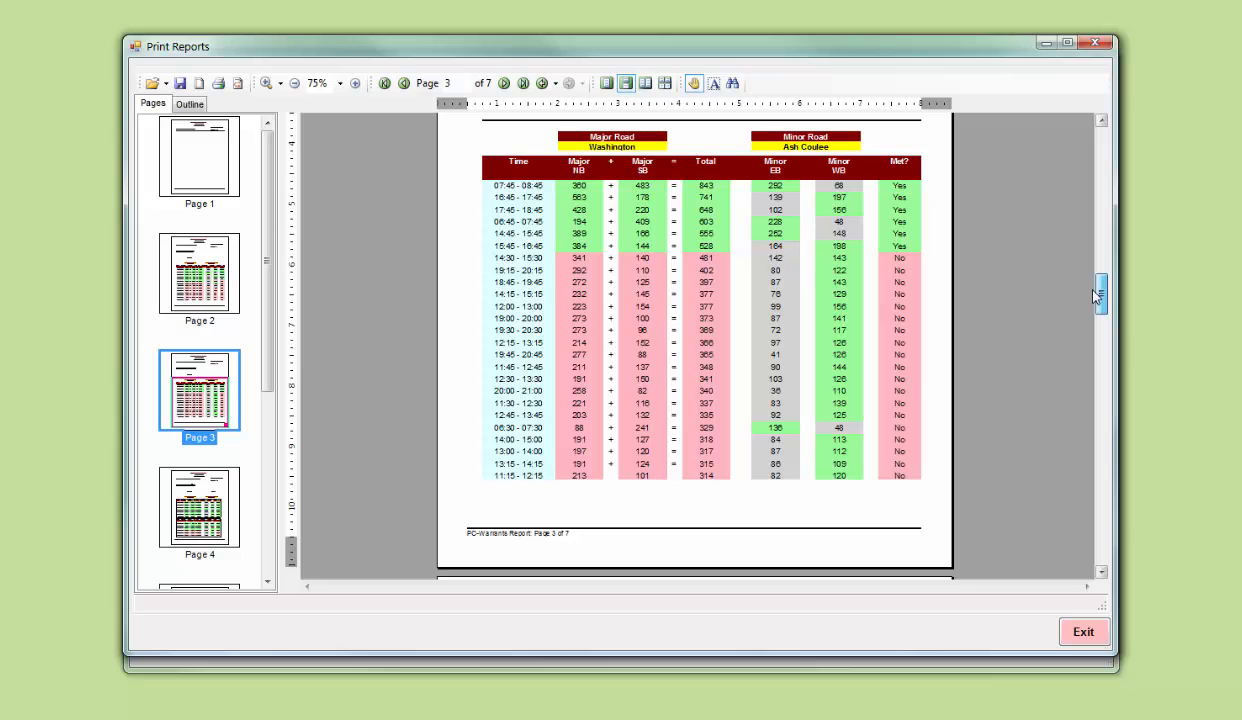
{"action": "left_click_drag", "start_coordinate": [1098, 296], "coordinate": [1089, 352]}
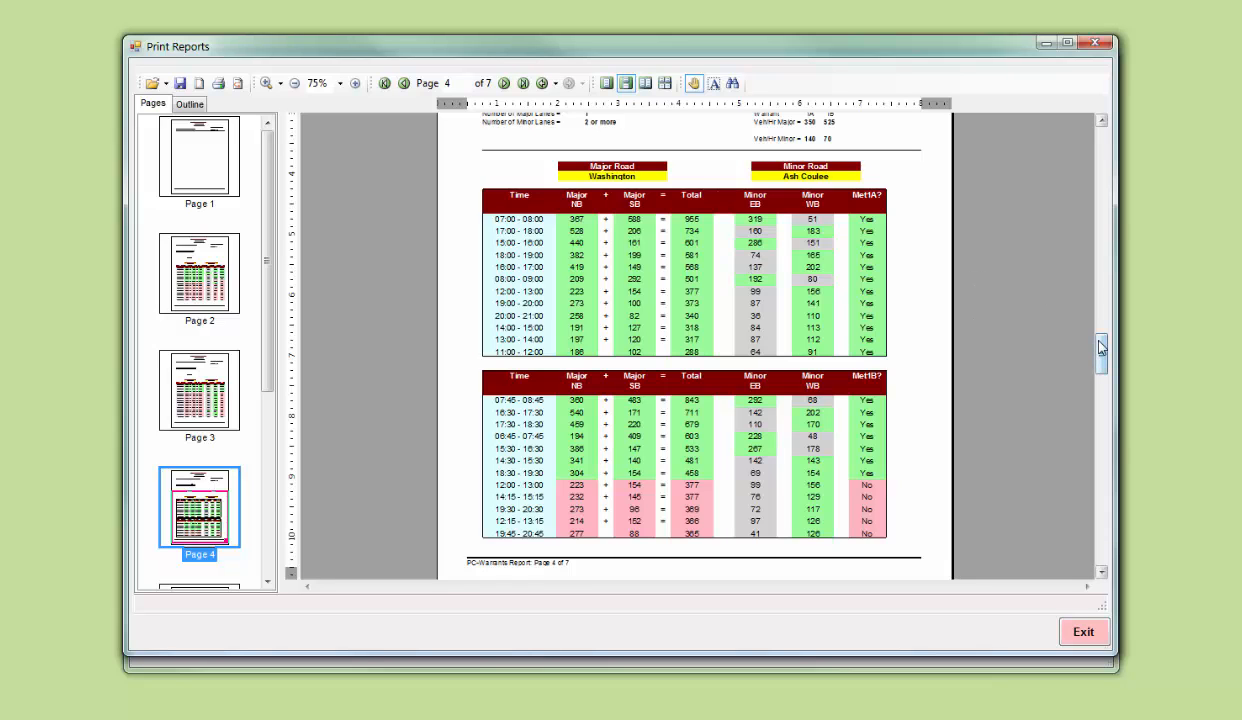
{"action": "left_click_drag", "start_coordinate": [1101, 346], "coordinate": [1101, 333]}
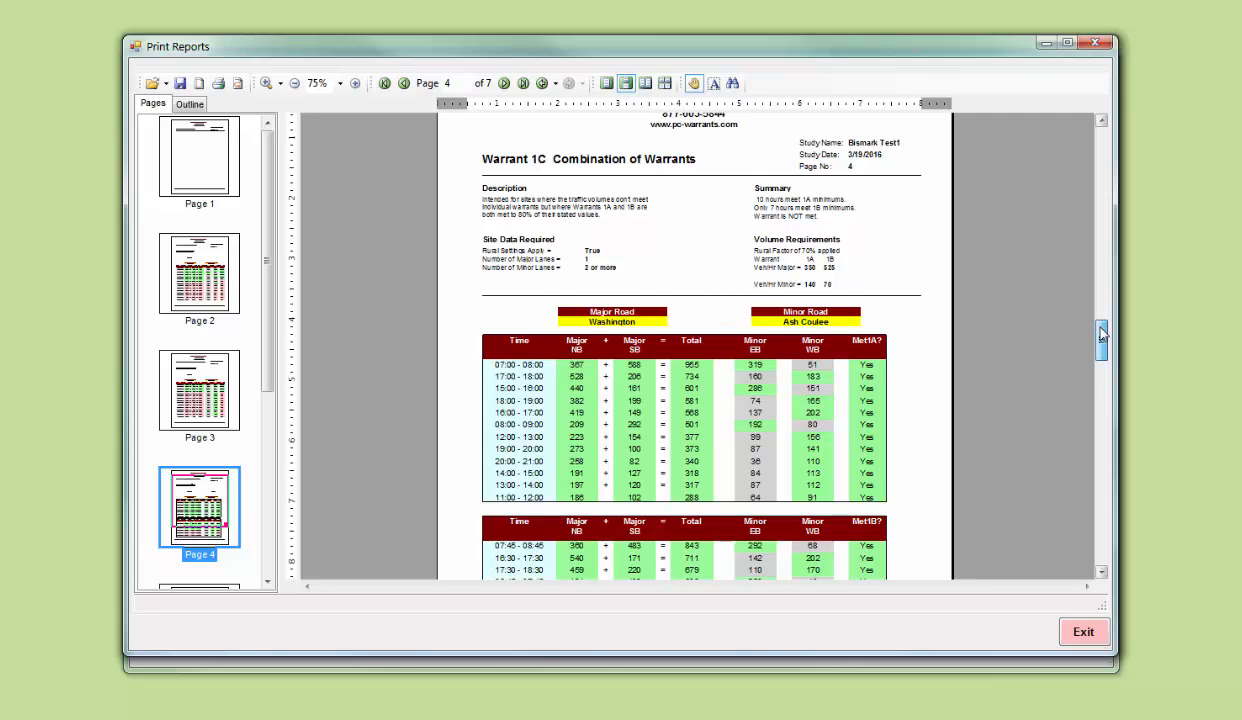
Step: Review the Warrant 2, 3A and 3B report pages with their tables and graphs, and close the report preview
{"action": "left_click_drag", "start_coordinate": [1101, 334], "coordinate": [1101, 406]}
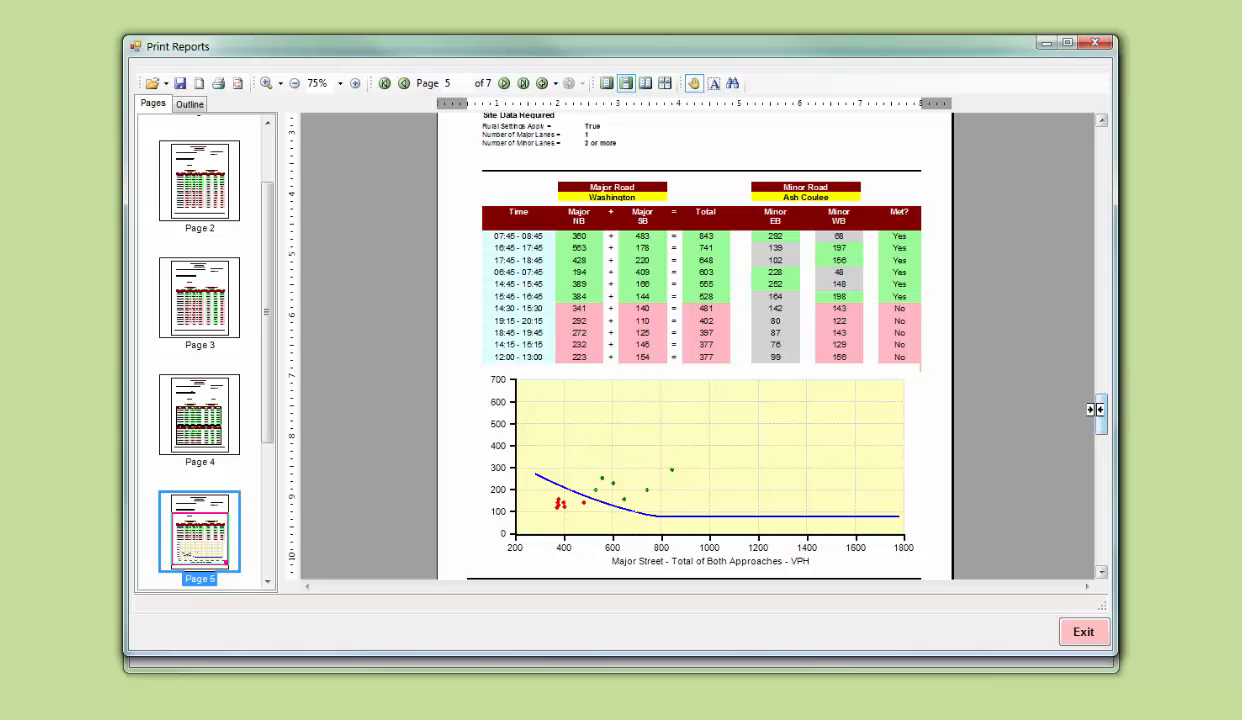
{"action": "mouse_move", "coordinate": [1098, 410]}
{"action": "left_mouse_down"}
{"action": "mouse_move", "coordinate": [1107, 401]}
{"action": "mouse_move", "coordinate": [1102, 416]}
{"action": "left_mouse_up"}
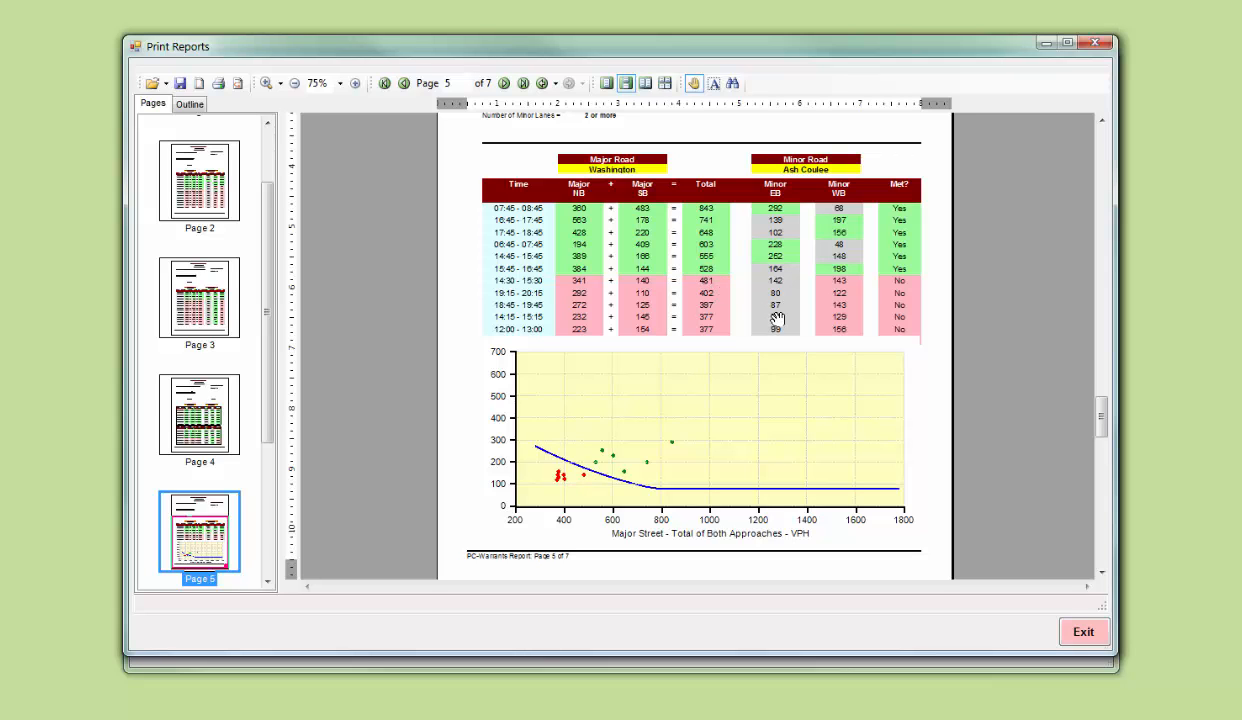
{"action": "left_click_drag", "start_coordinate": [1101, 416], "coordinate": [1101, 478]}
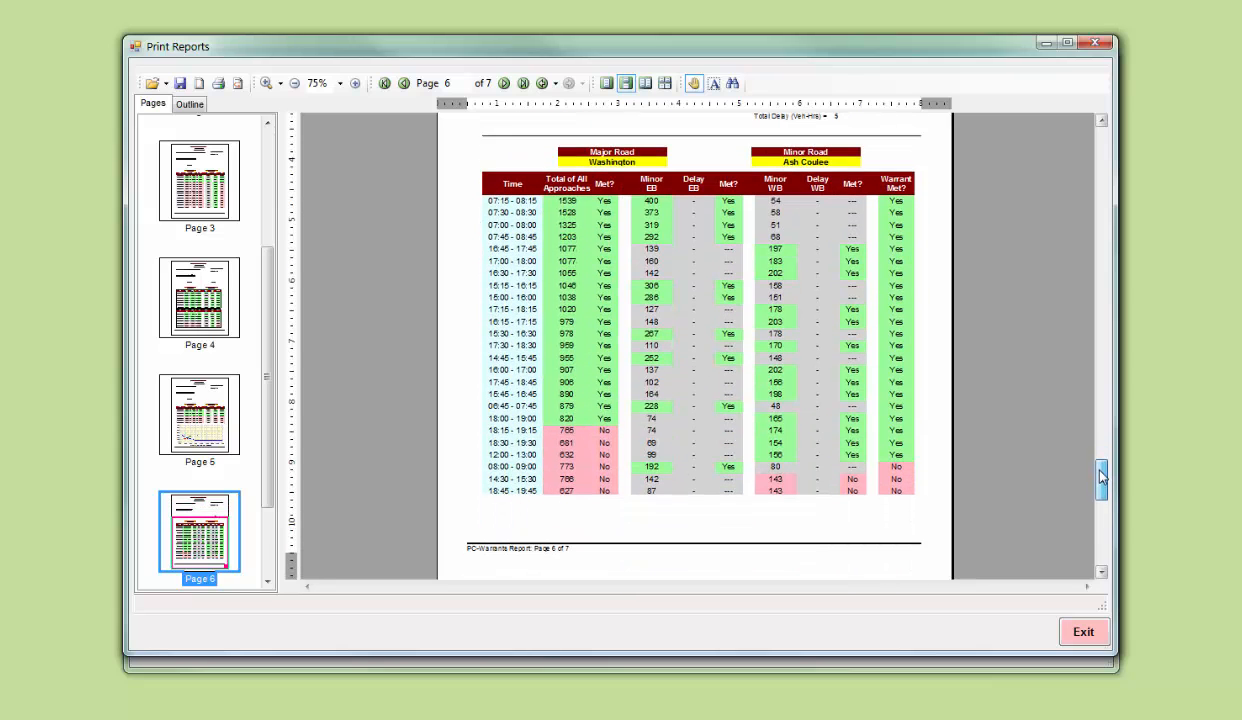
{"action": "left_click_drag", "start_coordinate": [1101, 478], "coordinate": [1101, 541]}
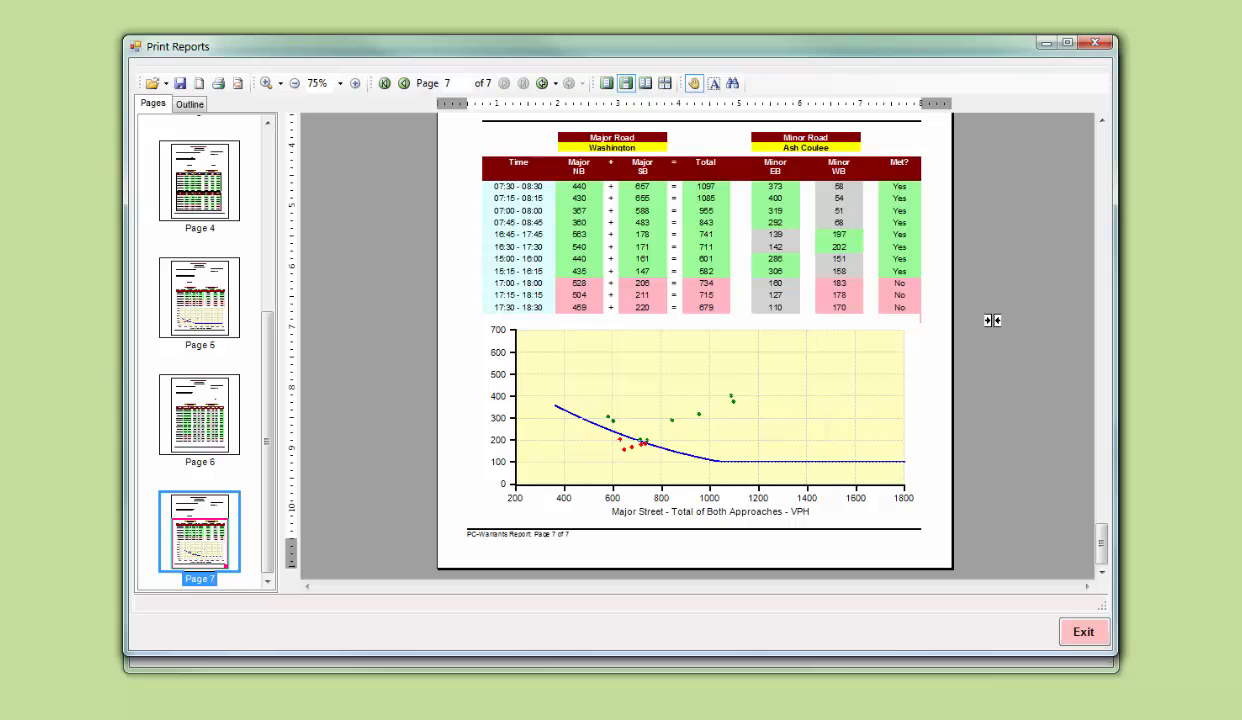
{"action": "left_click", "coordinate": [1085, 632]}
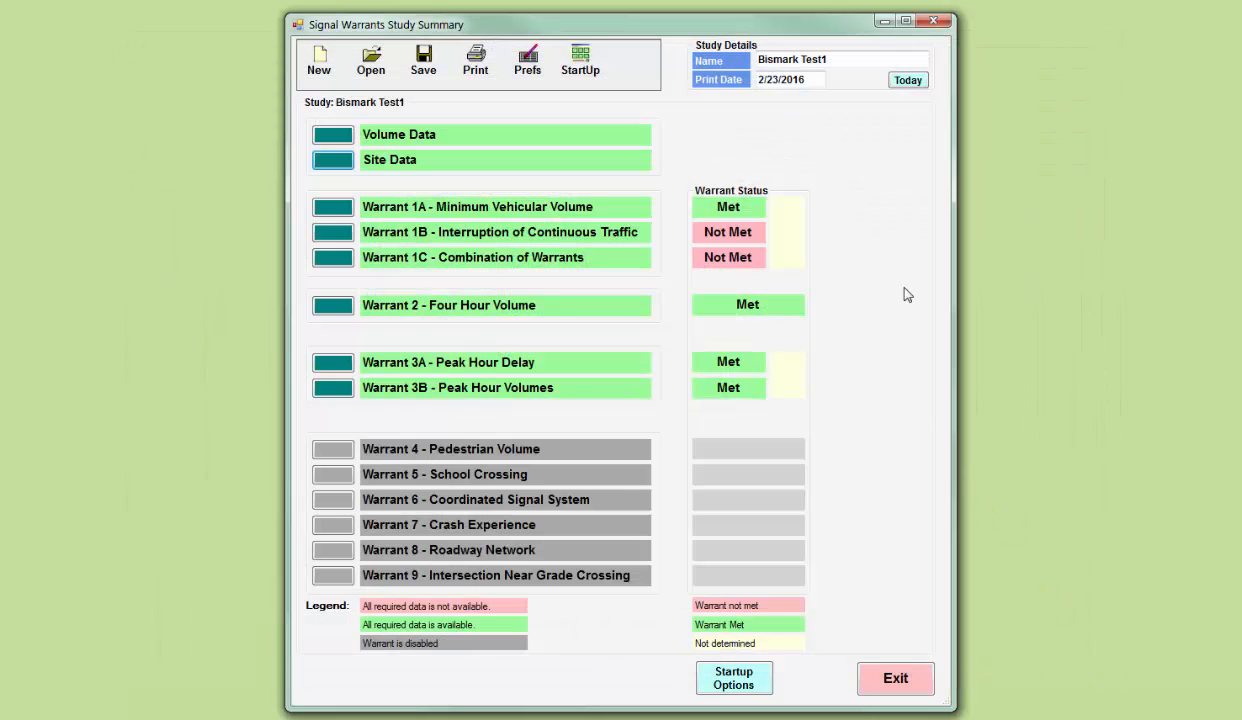